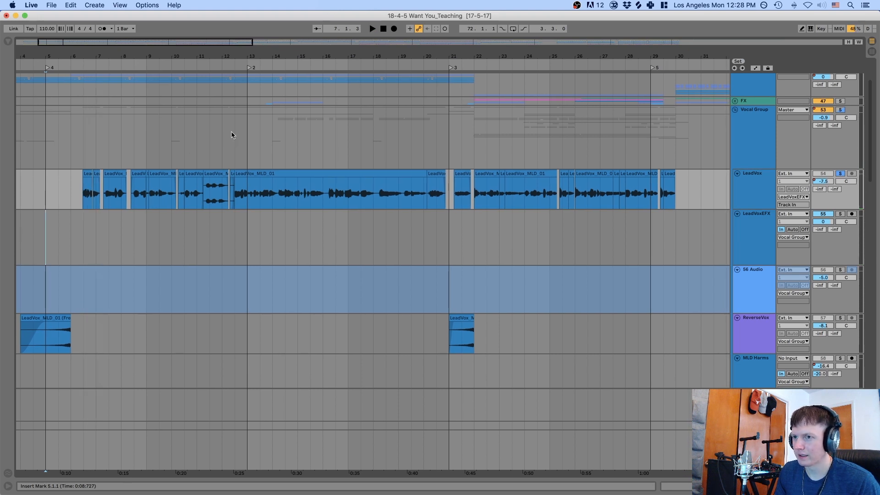
Play the lead vocal from bar 6 to hear it without its effects
{"action": "mouse_move", "coordinate": [227, 55]}
{"action": "left_mouse_down"}
{"action": "mouse_move", "coordinate": [227, 47]}
{"action": "mouse_move", "coordinate": [213, 56]}
{"action": "mouse_move", "coordinate": [214, 48]}
{"action": "left_mouse_up"}
{"action": "left_click", "coordinate": [87, 154]}
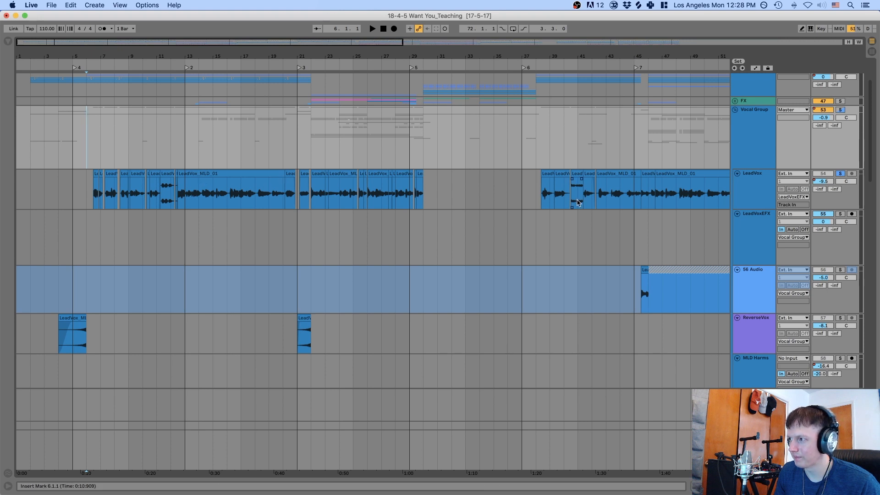
{"action": "key", "text": "space"}
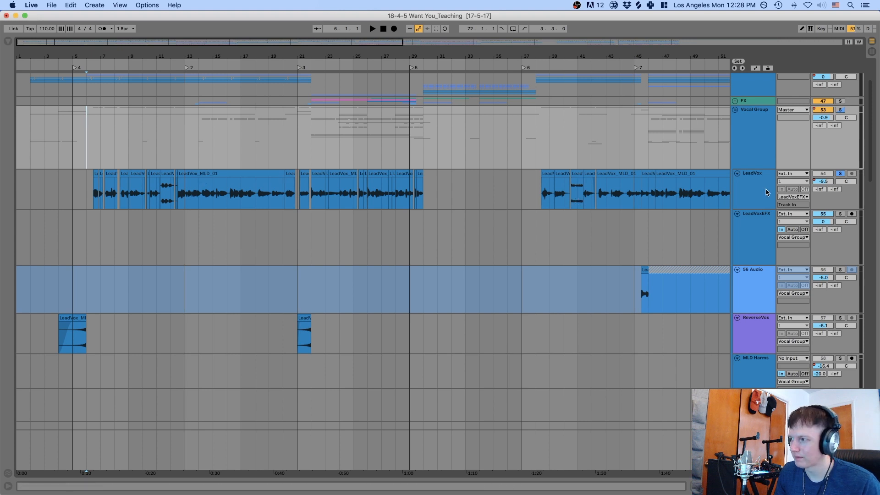
Show the LeadVox track's device chain and switch on its Audio Effect Rack
{"action": "double_click", "coordinate": [766, 190]}
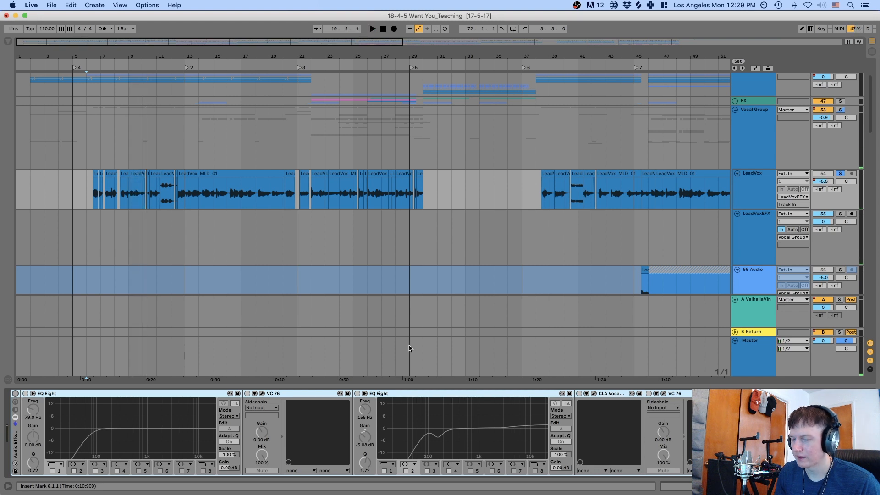
{"action": "left_click", "coordinate": [14, 394]}
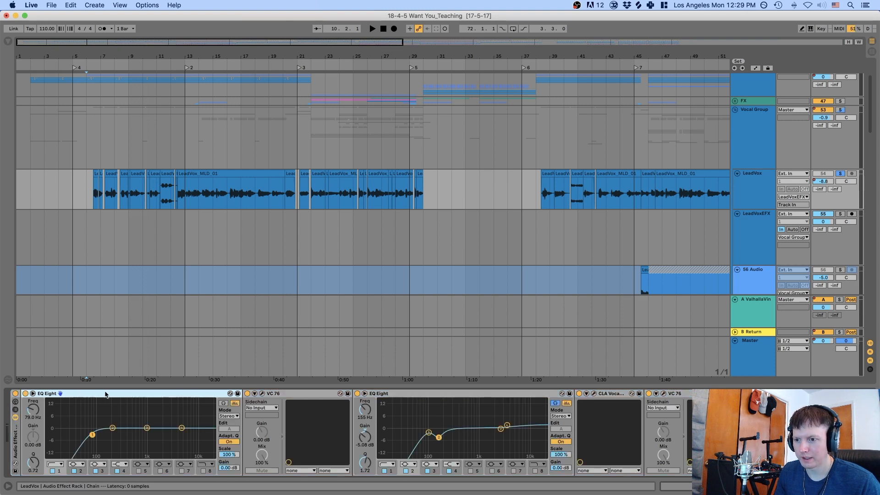
Examine the first VC 76 compressor's settings on LeadVox, close its window and play the vocal
{"action": "left_click", "coordinate": [268, 395]}
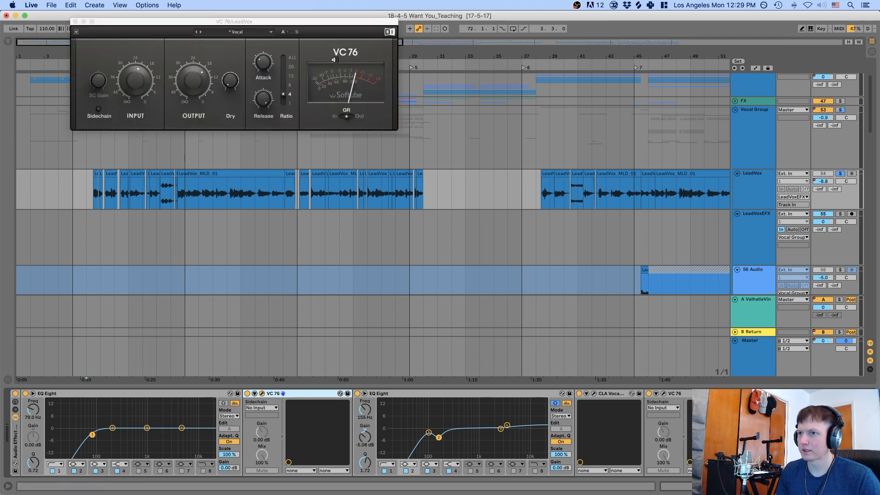
{"action": "left_click_drag", "start_coordinate": [298, 21], "coordinate": [374, 23]}
{"action": "mouse_move", "coordinate": [204, 70]}
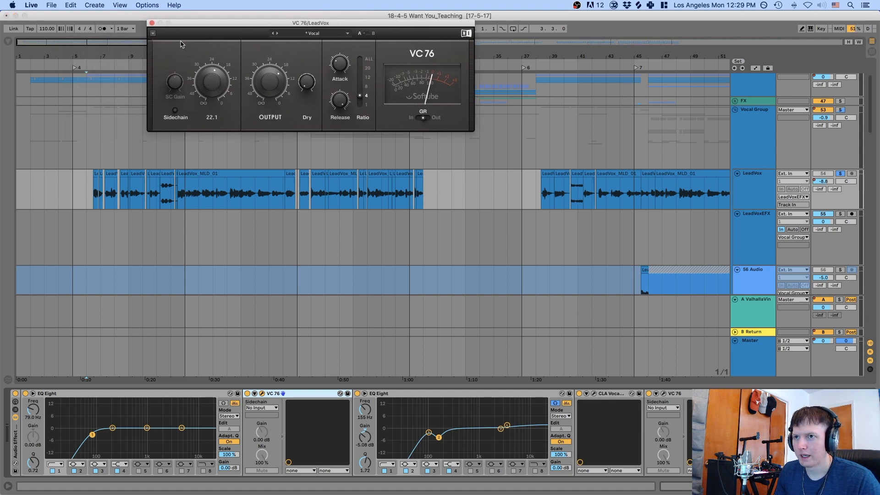
{"action": "left_click", "coordinate": [152, 23]}
{"action": "key", "text": "space"}
Examine the second EQ Eight curve and the CLA Vocals plug-in settings in the LeadVox chain
{"action": "left_click", "coordinate": [396, 395]}
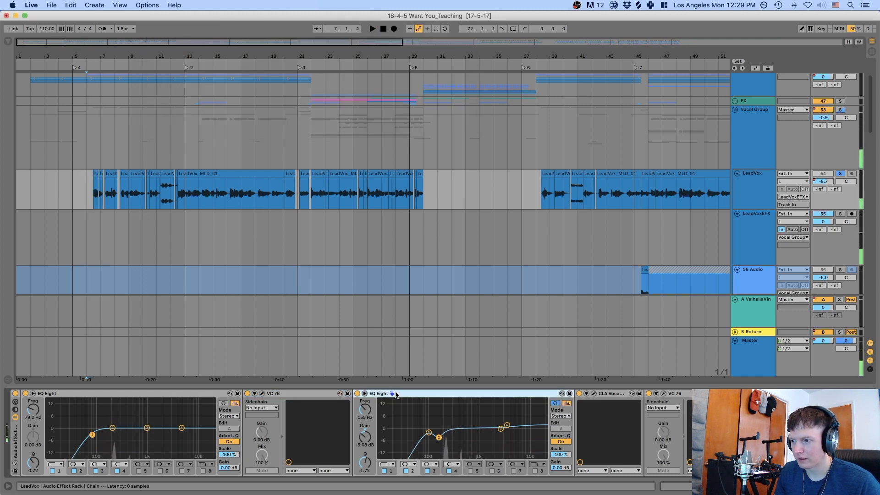
{"action": "scroll", "coordinate": [349, 420], "scroll_direction": "right", "scroll_amount": 5}
{"action": "left_click", "coordinate": [246, 439]}
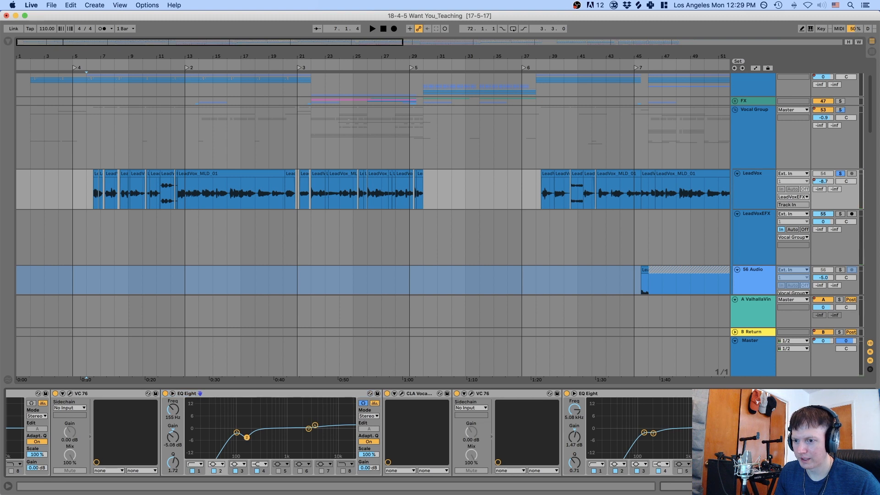
{"action": "scroll", "coordinate": [284, 431], "scroll_direction": "right", "scroll_amount": 5}
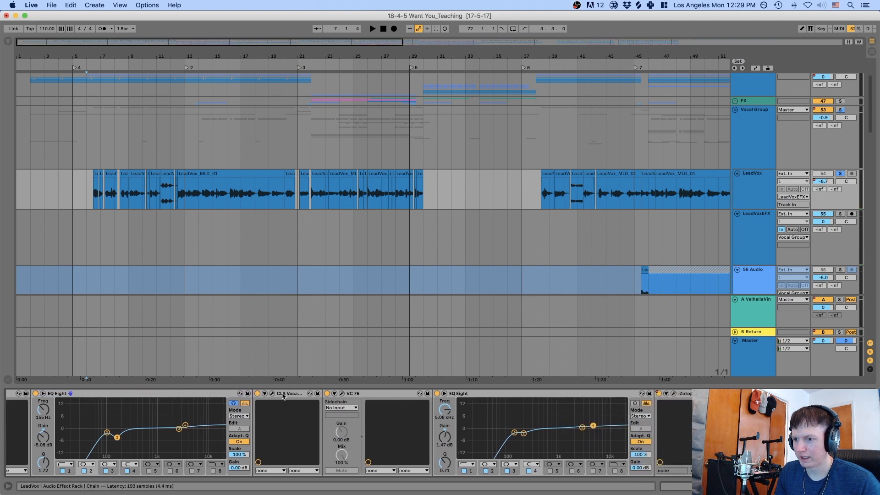
{"action": "left_click", "coordinate": [273, 394]}
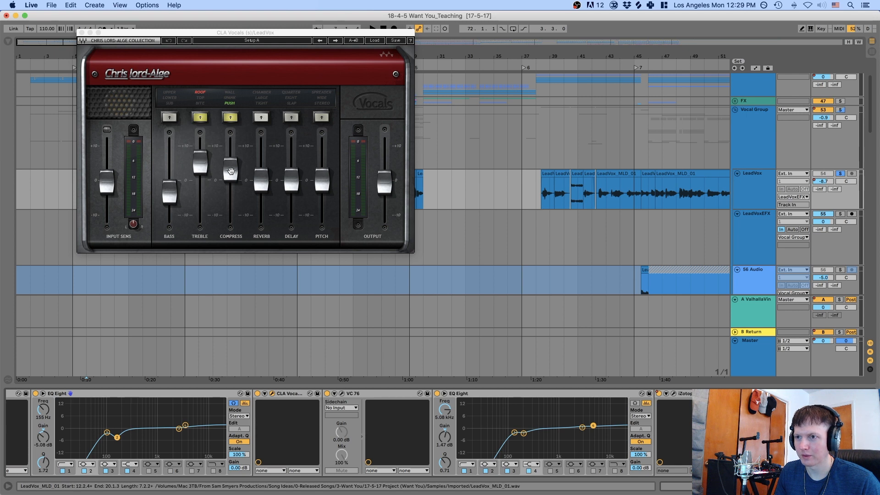
Inspect the second VC 76 compressor on LeadVox, close its window and check the EQ Eight that follows it
{"action": "left_click", "coordinate": [415, 395]}
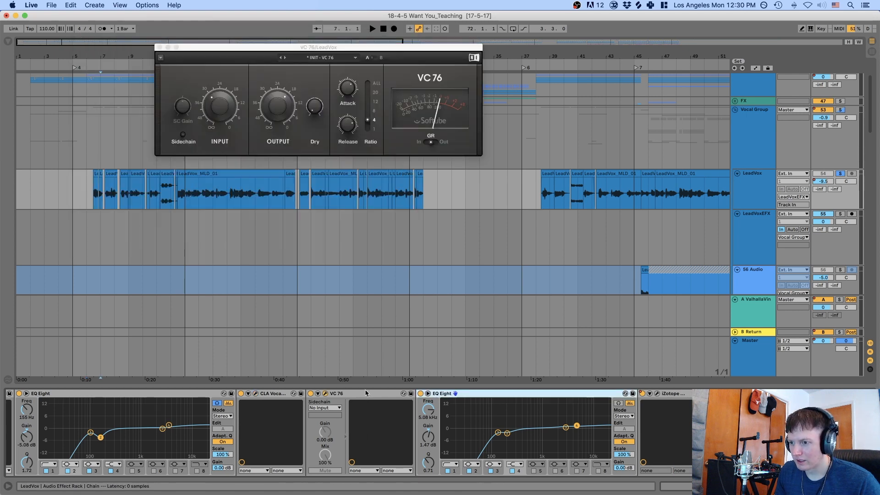
{"action": "left_click", "coordinate": [366, 392]}
{"action": "left_click", "coordinate": [160, 47]}
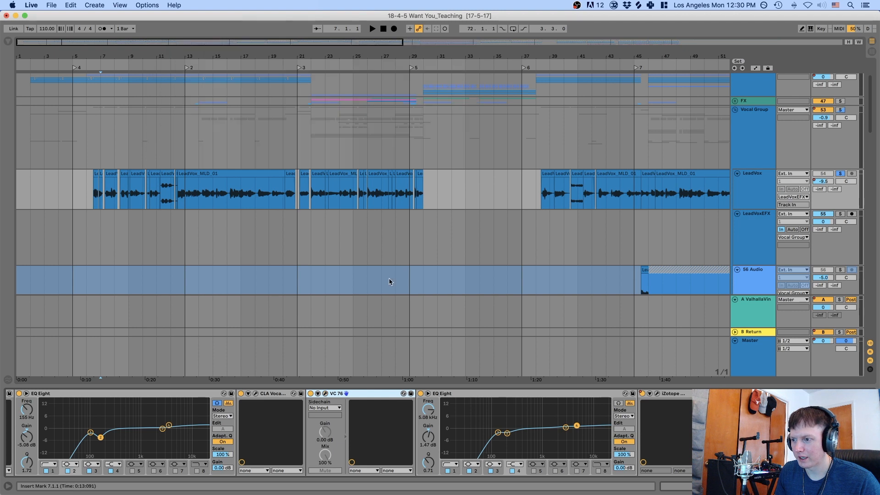
{"action": "left_click", "coordinate": [455, 395]}
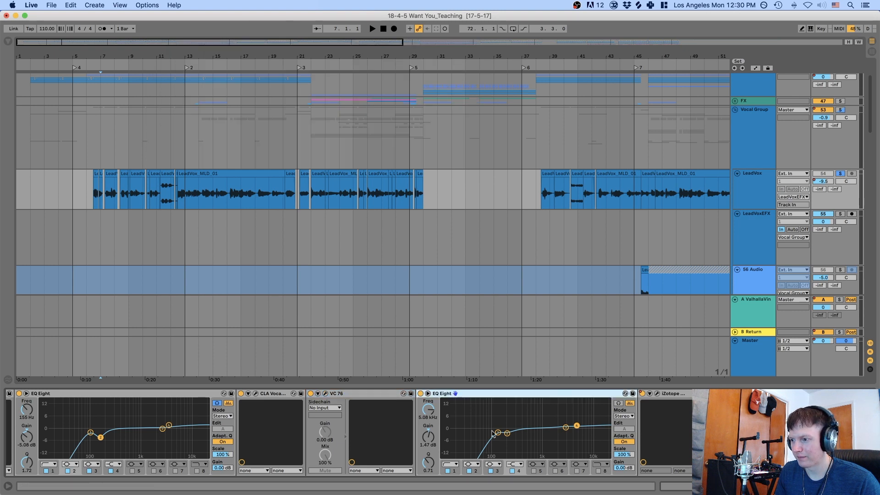
Compare the curves of the EQ Eight devices along the LeadVox chain
{"action": "scroll", "coordinate": [475, 432], "scroll_direction": "left", "scroll_amount": 10}
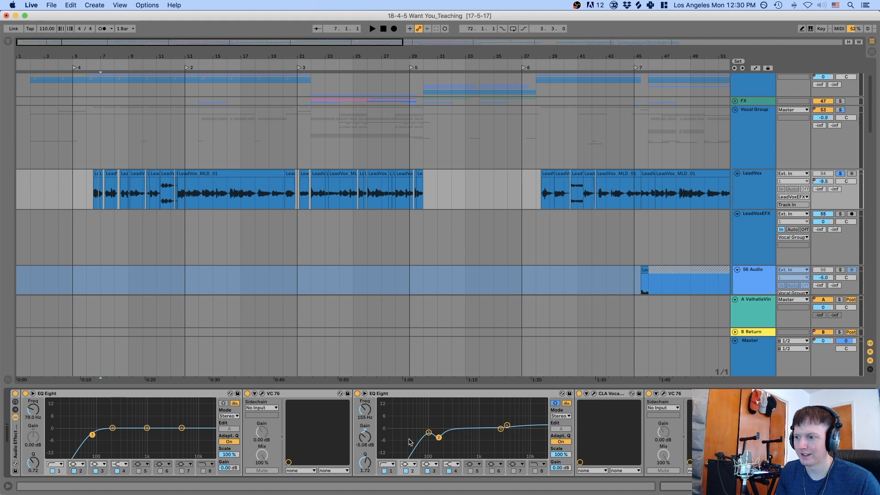
{"action": "scroll", "coordinate": [371, 438], "scroll_direction": "right", "scroll_amount": 10}
{"action": "scroll", "coordinate": [426, 441], "scroll_direction": "right", "scroll_amount": 3}
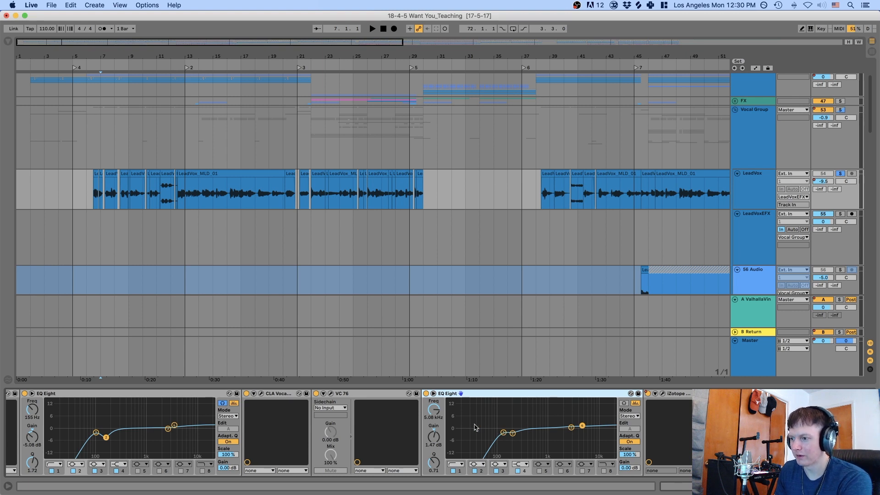
{"action": "scroll", "coordinate": [487, 432], "scroll_direction": "left", "scroll_amount": 10}
{"action": "scroll", "coordinate": [476, 436], "scroll_direction": "right", "scroll_amount": 3}
{"action": "scroll", "coordinate": [477, 436], "scroll_direction": "right", "scroll_amount": 10}
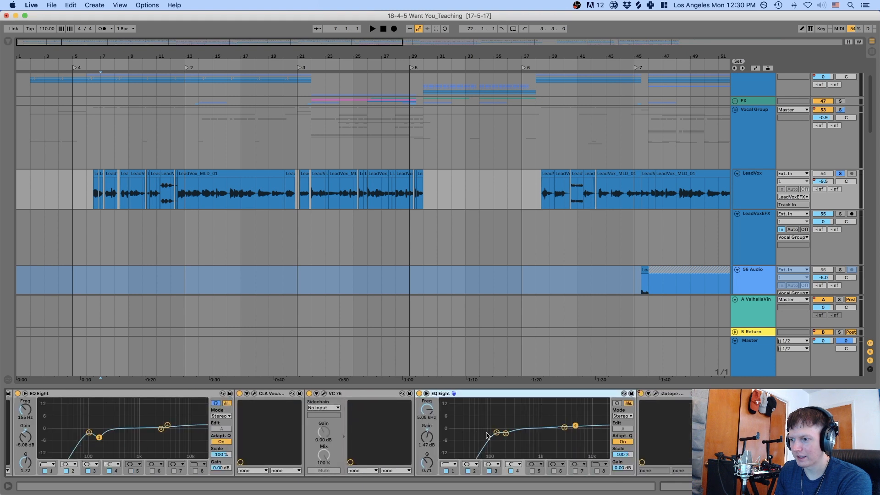
Look over the Ozone 6 Dynamic EQ and FabFilter Pro-DS settings on LeadVox, closing both windows
{"action": "left_click", "coordinate": [656, 395]}
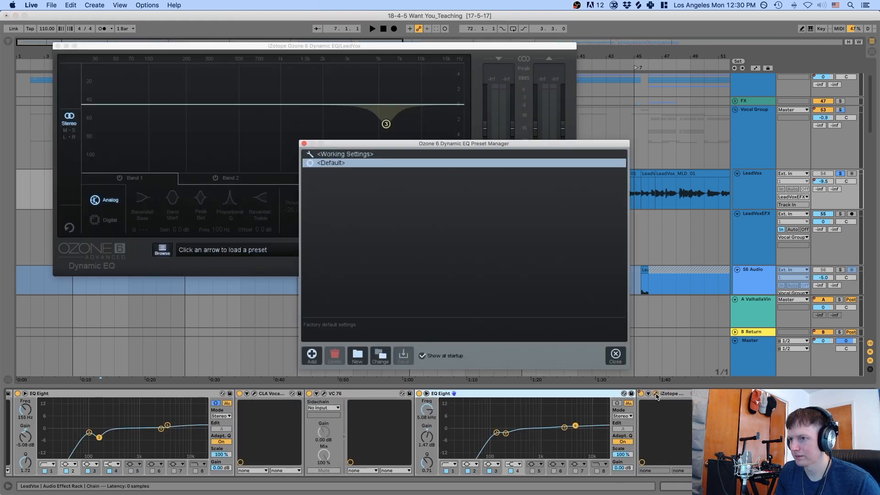
{"action": "left_click", "coordinate": [304, 143]}
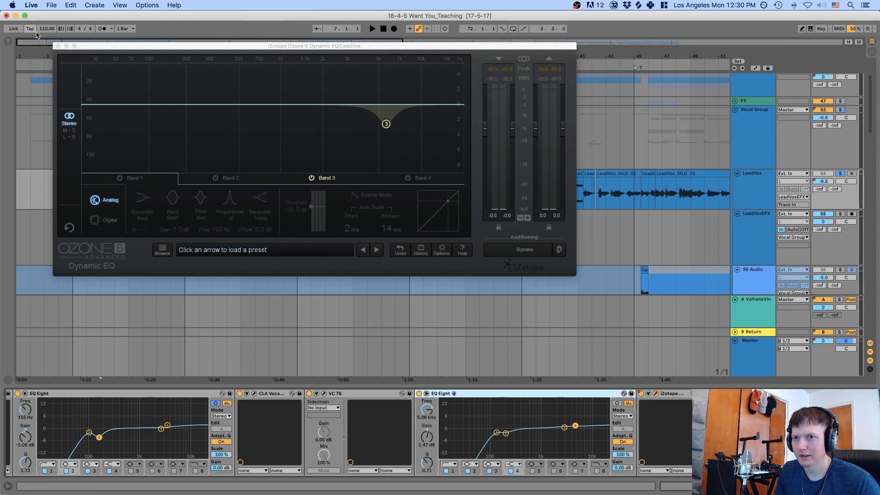
{"action": "left_click", "coordinate": [59, 46]}
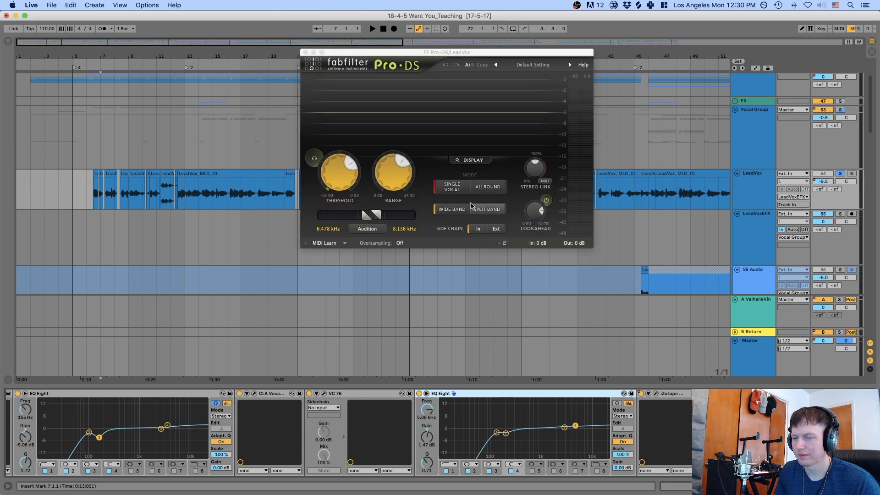
{"action": "left_click", "coordinate": [305, 53]}
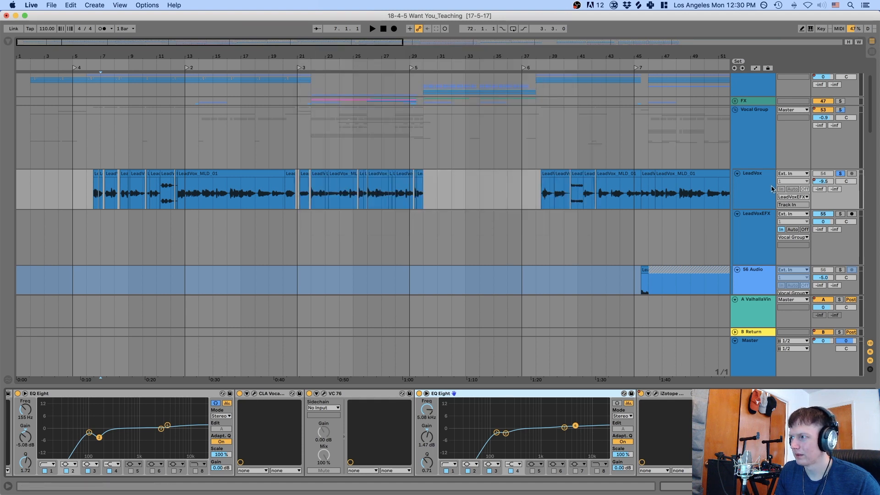
Compare the device chains of the LeadVox and LeadVoxEFX tracks
{"action": "left_click", "coordinate": [752, 222]}
{"action": "left_click", "coordinate": [755, 191]}
{"action": "left_click", "coordinate": [754, 219]}
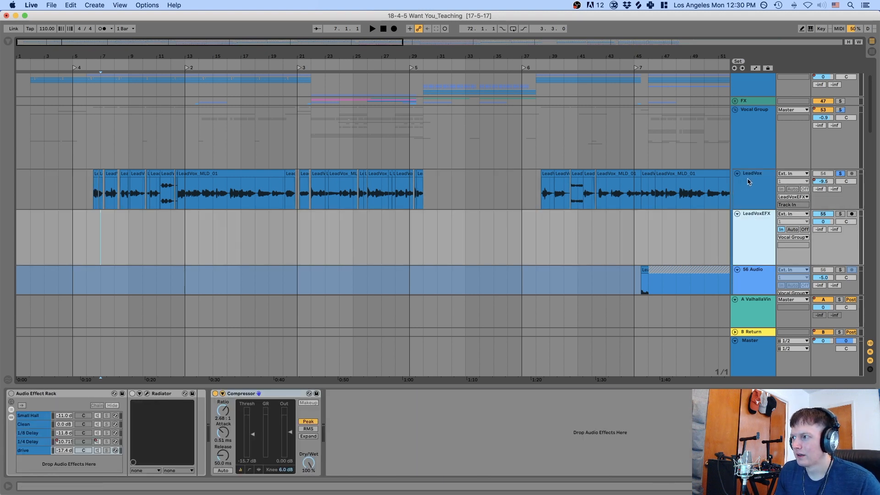
{"action": "left_click", "coordinate": [748, 182]}
{"action": "left_click", "coordinate": [752, 222]}
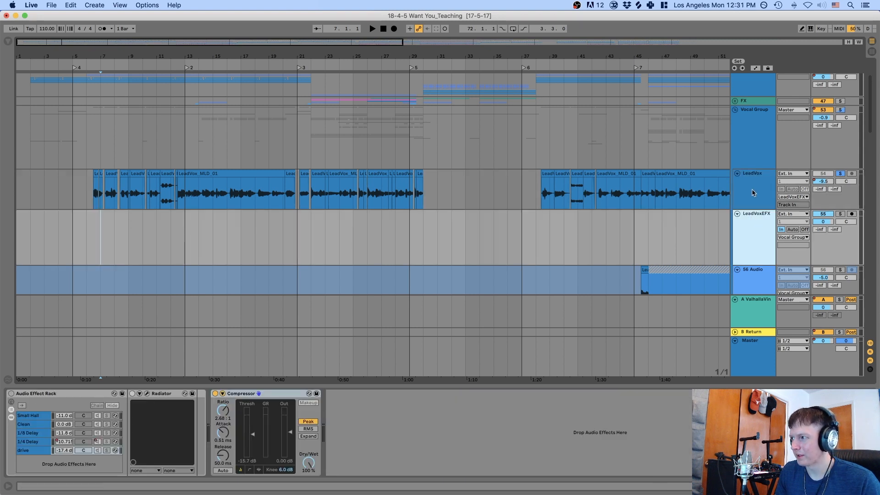
{"action": "left_click", "coordinate": [754, 193]}
{"action": "left_click", "coordinate": [753, 215]}
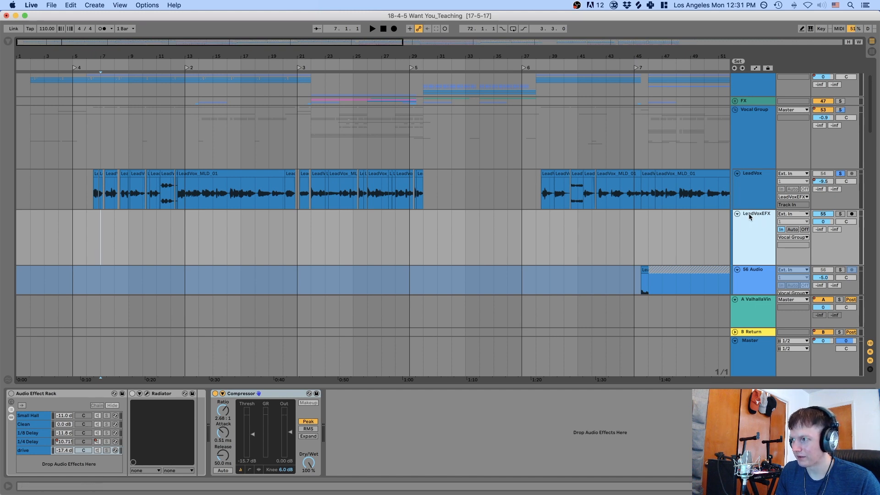
Switch on the Audio Effect Rack on LeadVoxEFX and unsolo the LeadVox track
{"action": "left_click", "coordinate": [34, 397]}
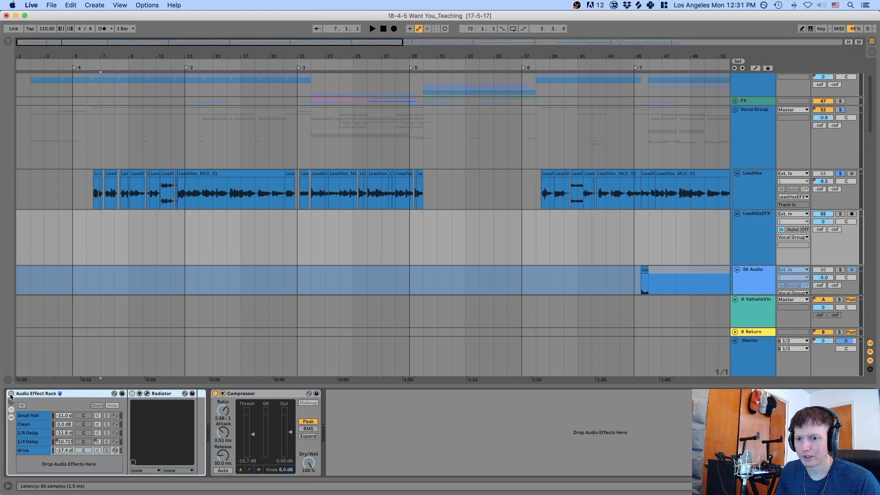
{"action": "left_click", "coordinate": [11, 394]}
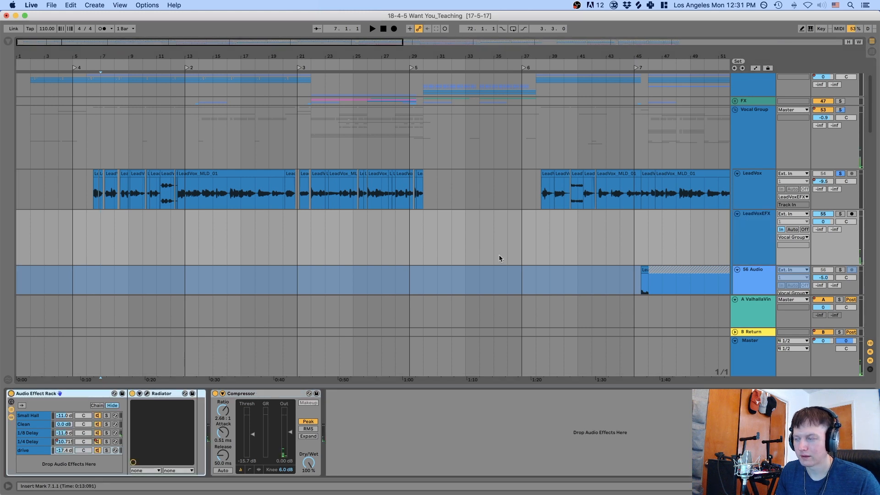
{"action": "left_click", "coordinate": [842, 174]}
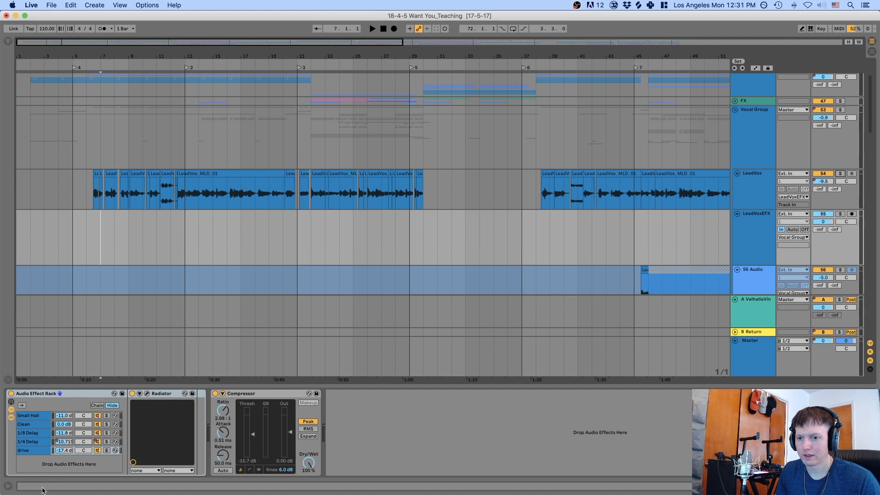
Audition the rack's Clean chain on its own by soloing it during playback, and unsolo it
{"action": "left_click", "coordinate": [40, 464]}
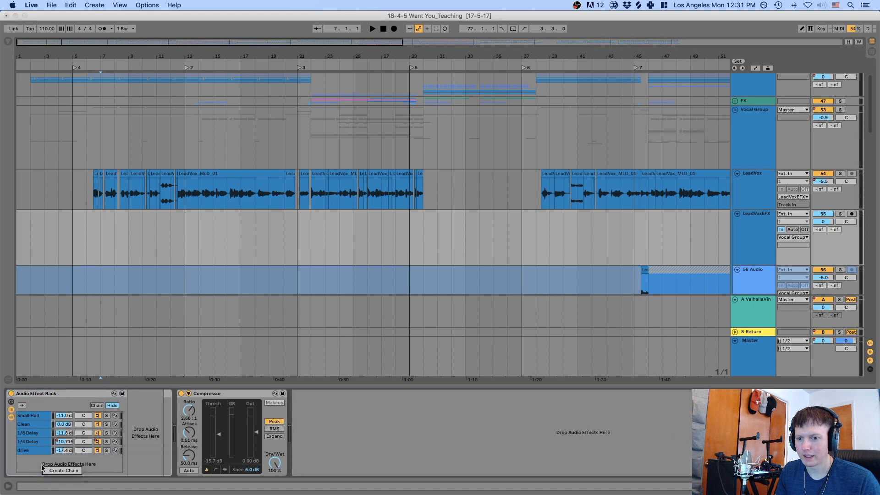
{"action": "left_click", "coordinate": [31, 427]}
{"action": "left_click", "coordinate": [106, 424]}
{"action": "key", "text": "space"}
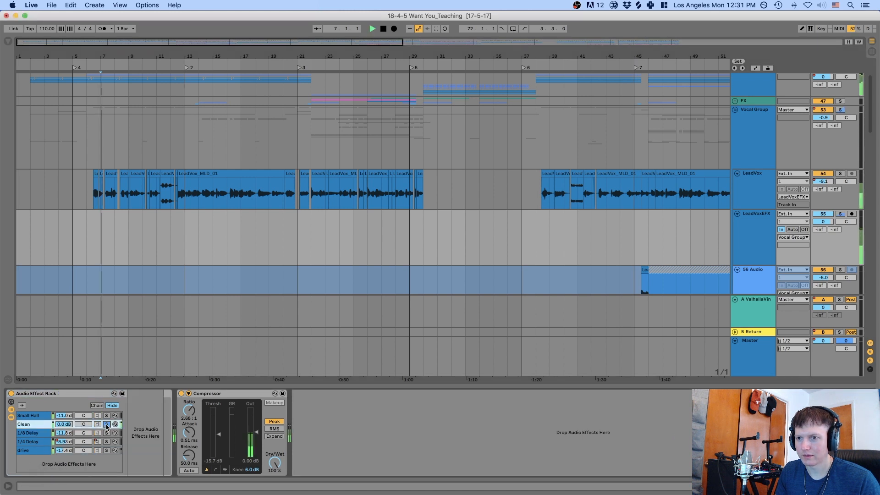
{"action": "left_click", "coordinate": [107, 424]}
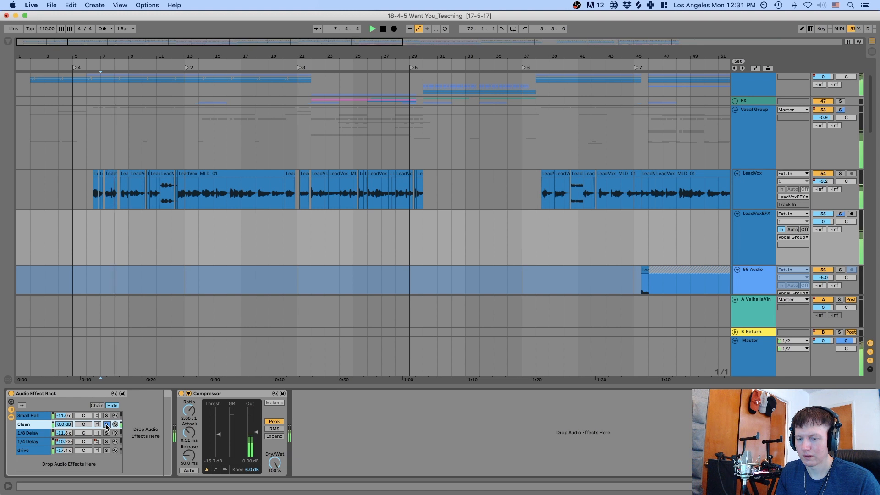
Review the devices inside the rack's Small Hall, 1/8 Delay, 1/4 Delay and drive chains
{"action": "left_click", "coordinate": [38, 416]}
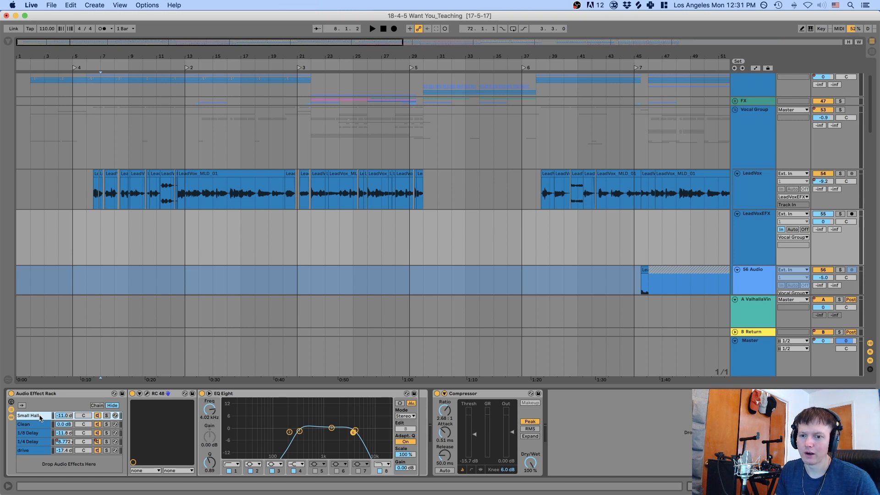
{"action": "left_click", "coordinate": [33, 434]}
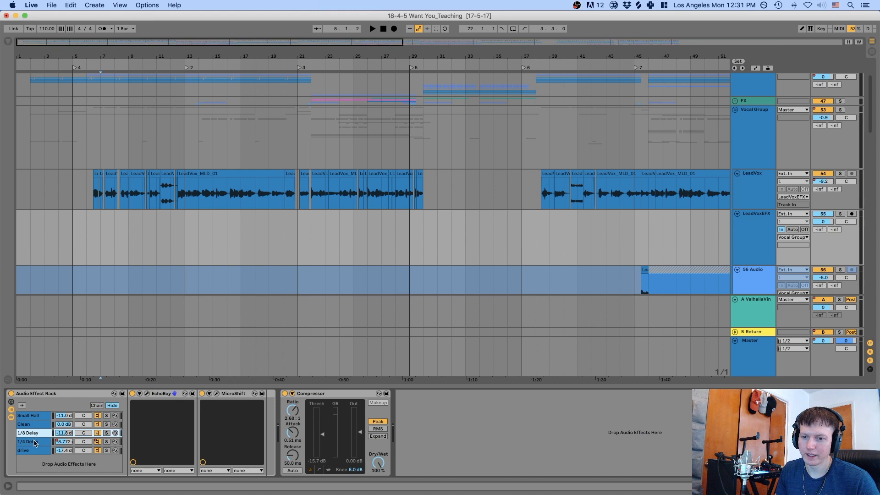
{"action": "left_click", "coordinate": [35, 443]}
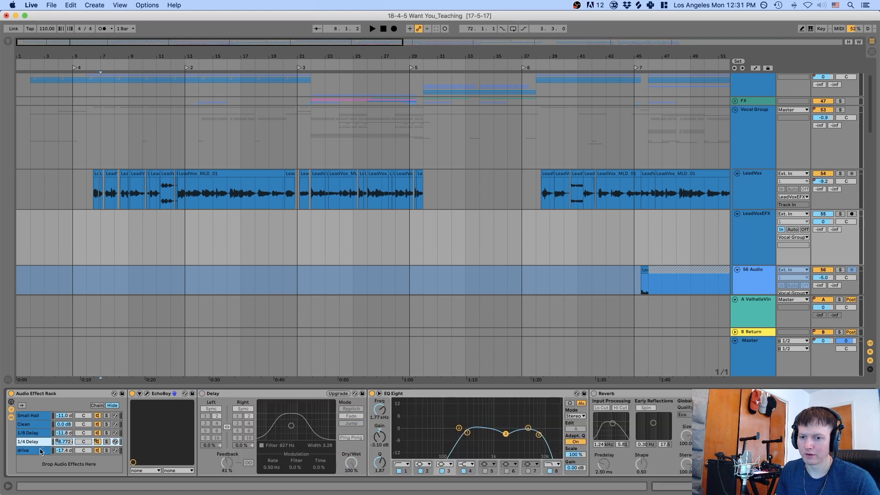
{"action": "left_click", "coordinate": [39, 451]}
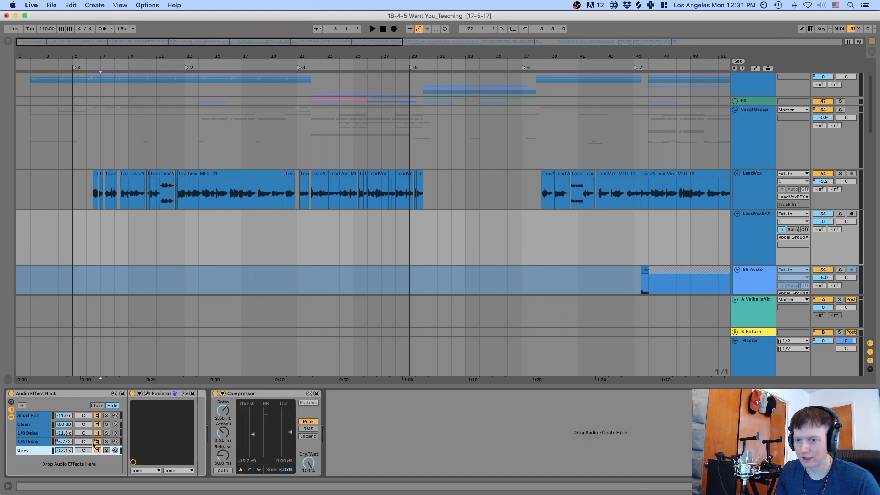
Play the song from bar 7 and solo the Vocal Group
{"action": "key", "text": "space"}
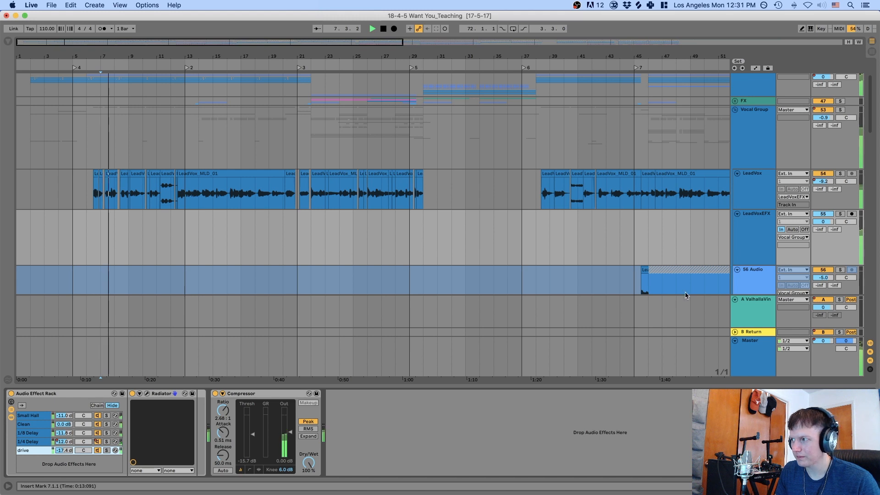
{"action": "left_click", "coordinate": [840, 110]}
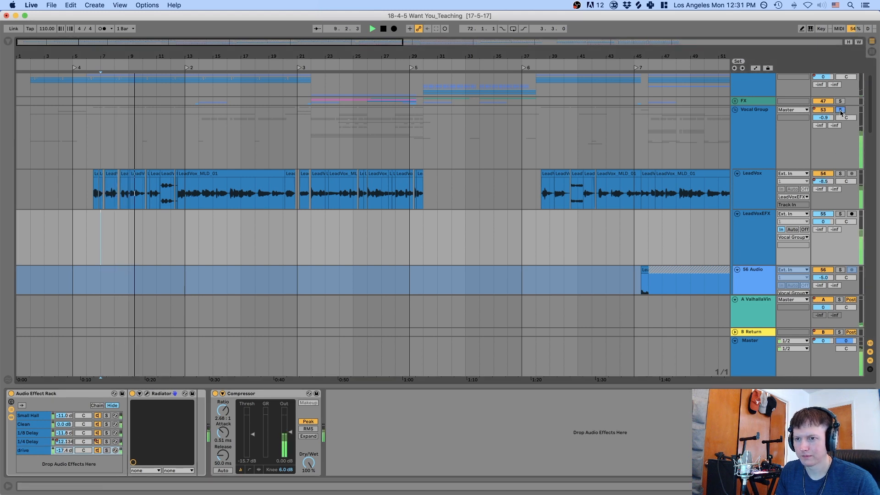
Solo the LeadVox track and play from bar 83 while watching the gain reduction of the LeadVoxEFX Compressor
{"action": "left_click", "coordinate": [841, 174]}
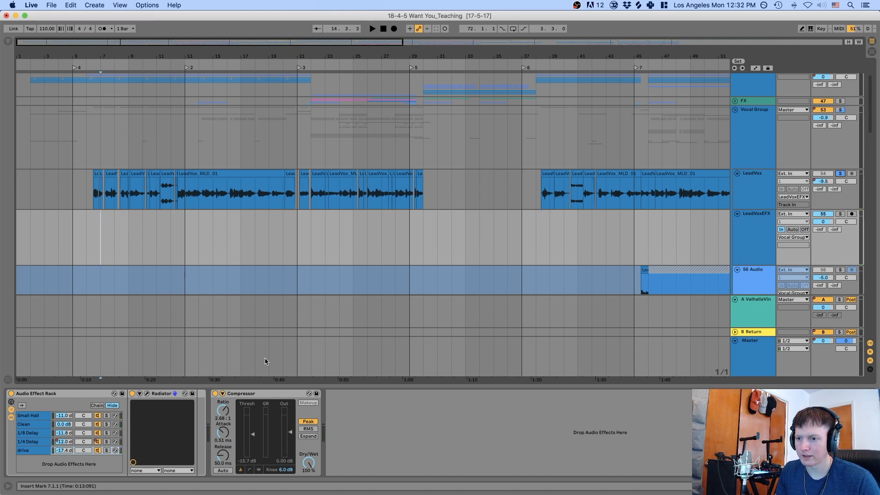
{"action": "left_click", "coordinate": [251, 395]}
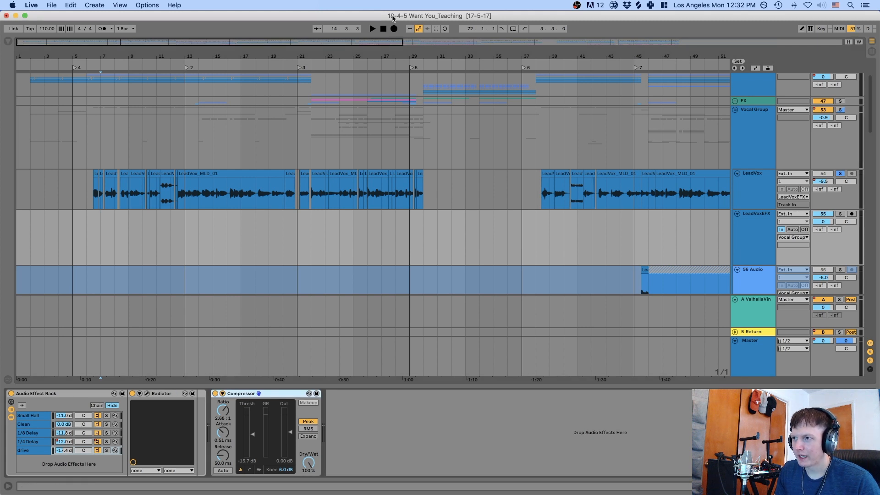
{"action": "left_click_drag", "start_coordinate": [419, 58], "coordinate": [419, 41]}
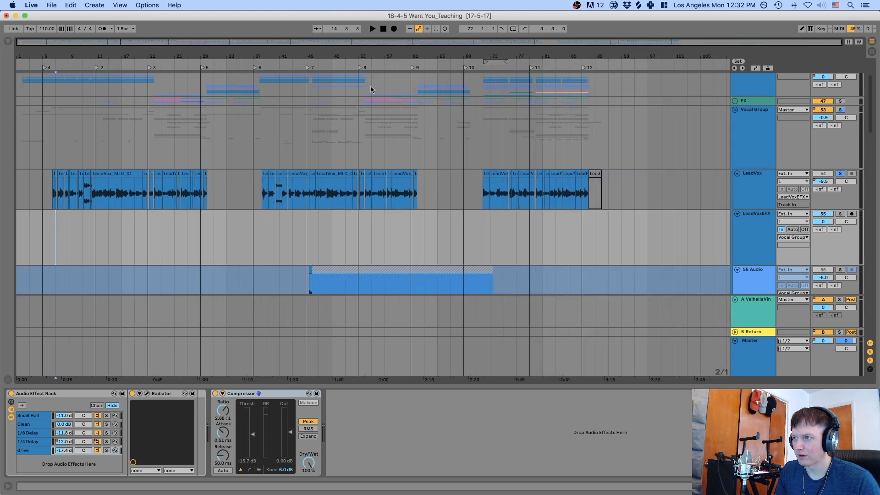
{"action": "left_click", "coordinate": [555, 156]}
{"action": "key", "text": "space"}
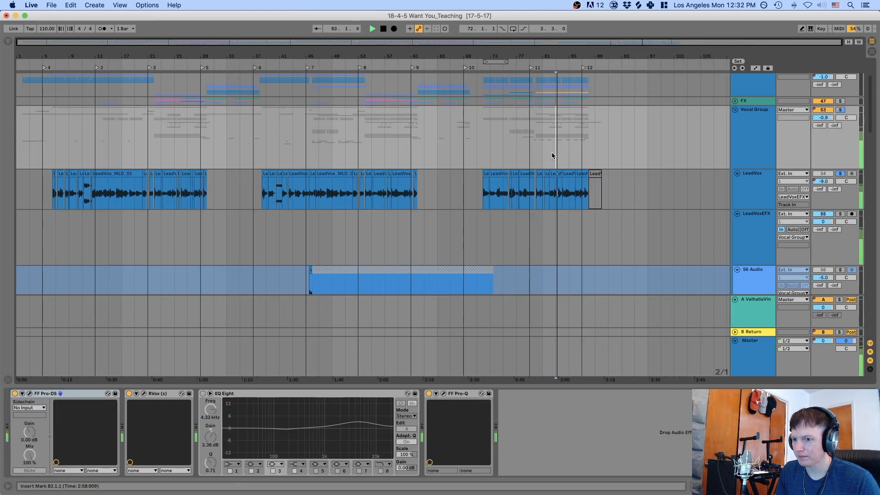
{"action": "left_click", "coordinate": [759, 229]}
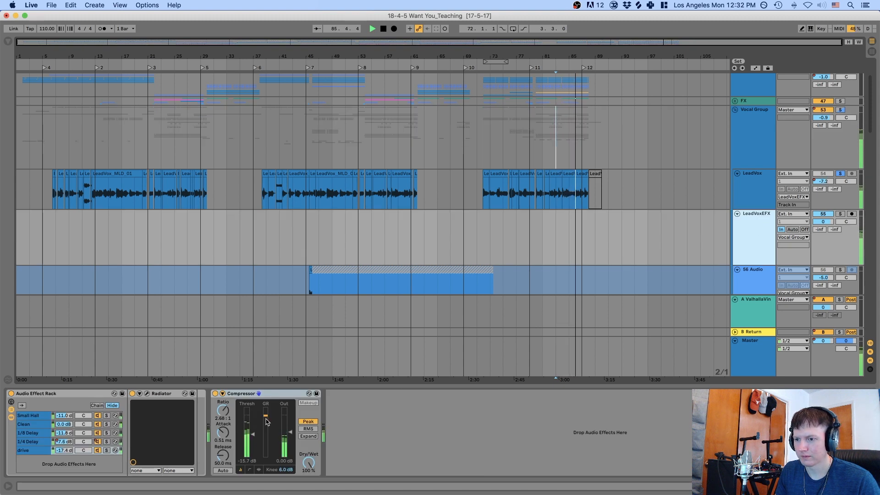
{"action": "key", "text": "space"}
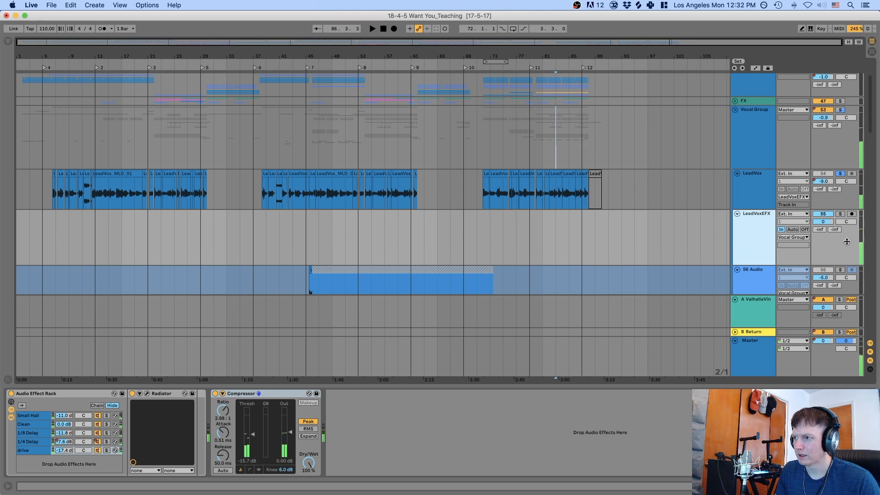
Solo the whole Vocal Group and replay bar 83, watching the LeadVoxEFX Compressor's gain reduction
{"action": "left_click", "coordinate": [841, 110]}
{"action": "key", "text": "space"}
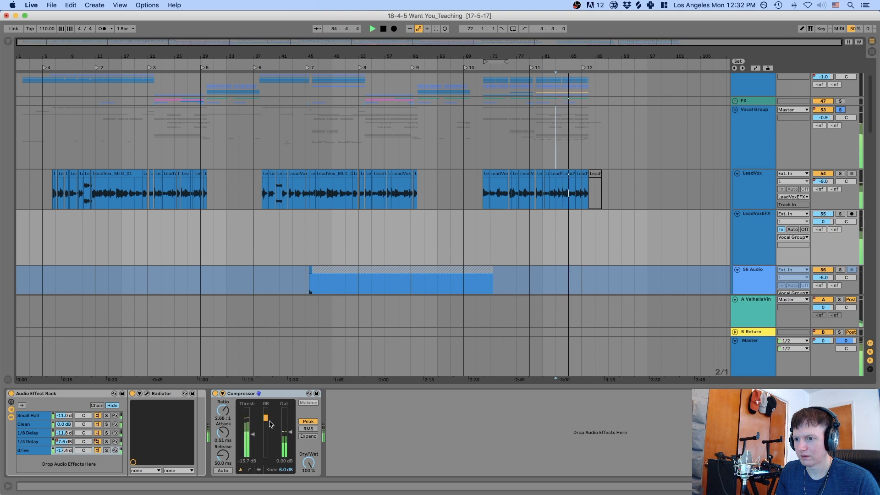
{"action": "key", "text": "space"}
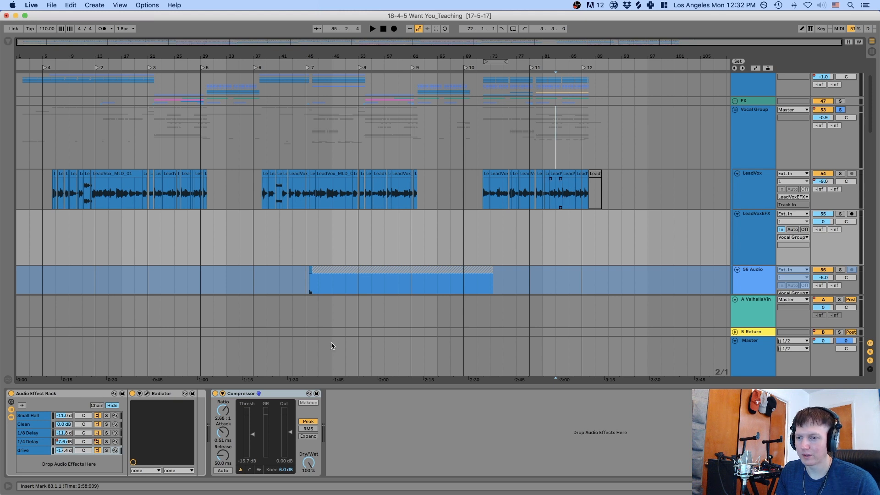
Unfold the Compressor's sidechain section on LeadVoxEFX and fold it again
{"action": "left_click", "coordinate": [376, 413]}
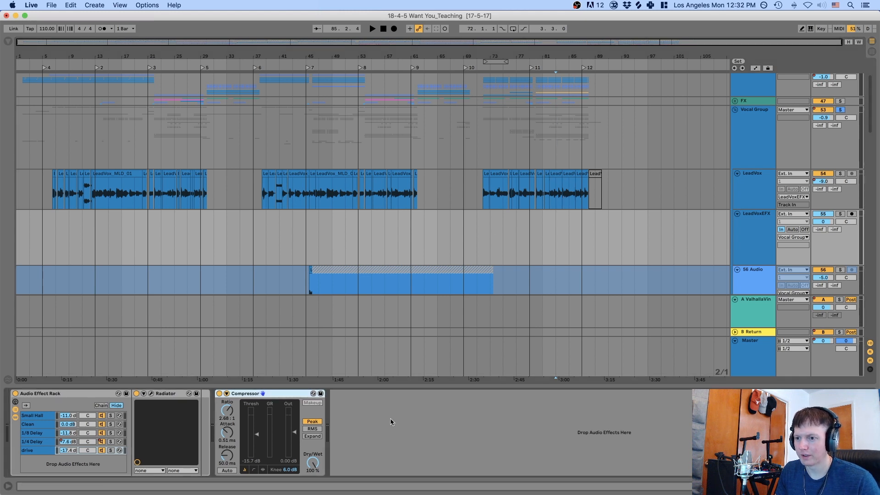
{"action": "left_click", "coordinate": [228, 394]}
{"action": "left_click", "coordinate": [227, 394]}
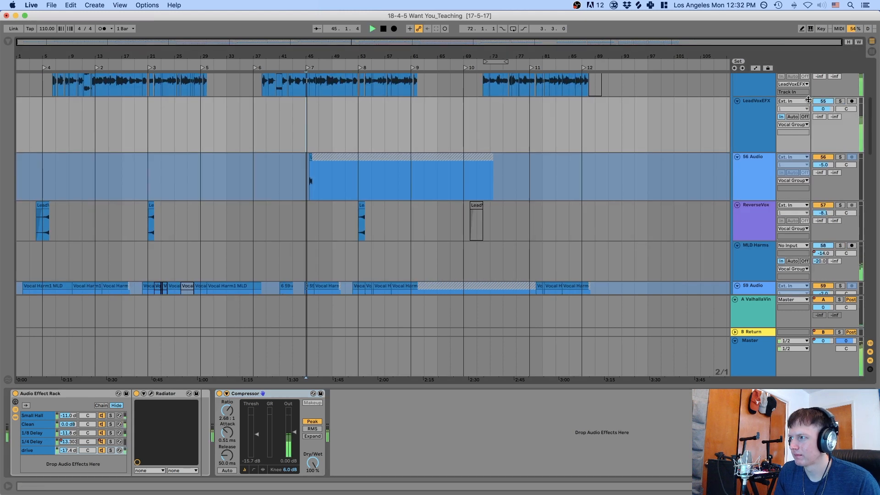
Play the vocals from bar 45, and replay the passage with only the 56 Audio track soloed
{"action": "scroll", "coordinate": [797, 108], "scroll_direction": "up", "scroll_amount": 5}
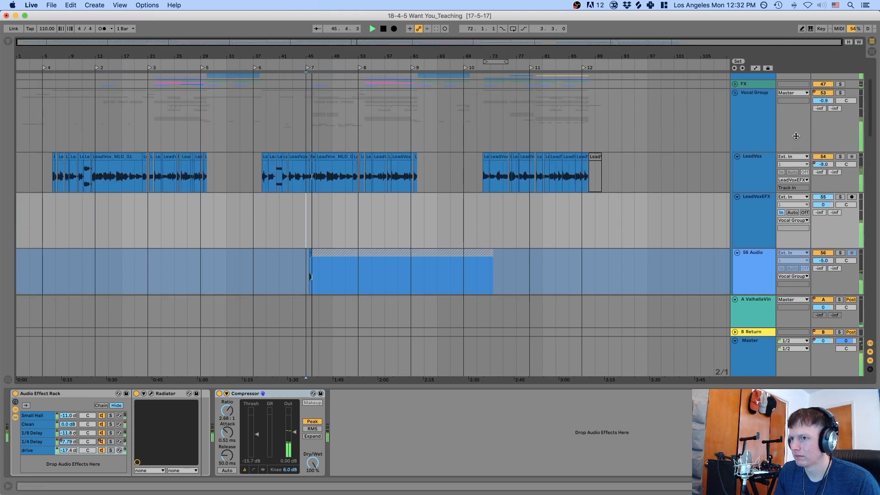
{"action": "scroll", "coordinate": [779, 151], "scroll_direction": "down", "scroll_amount": 2}
{"action": "scroll", "coordinate": [778, 151], "scroll_direction": "down", "scroll_amount": 1}
{"action": "key", "text": "space"}
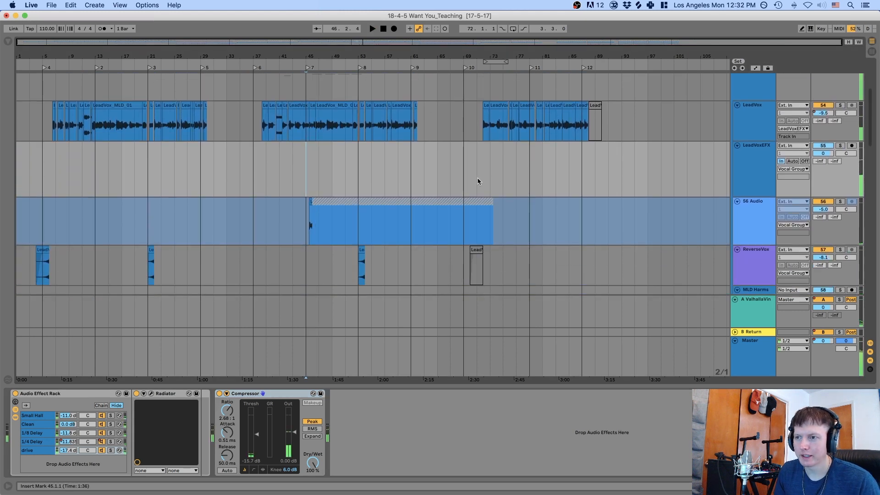
{"action": "left_click", "coordinate": [840, 202]}
{"action": "key", "text": "space"}
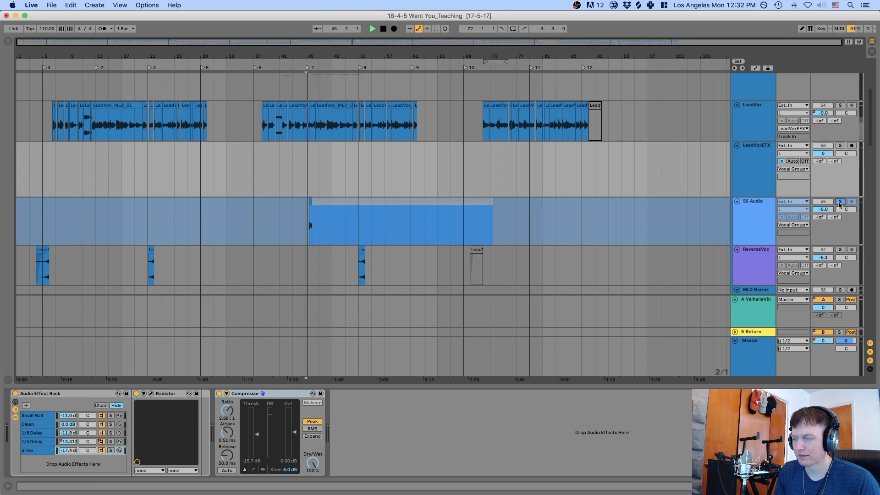
{"action": "key", "text": "space"}
Unfreeze the 56 Audio track
{"action": "left_click", "coordinate": [759, 205]}
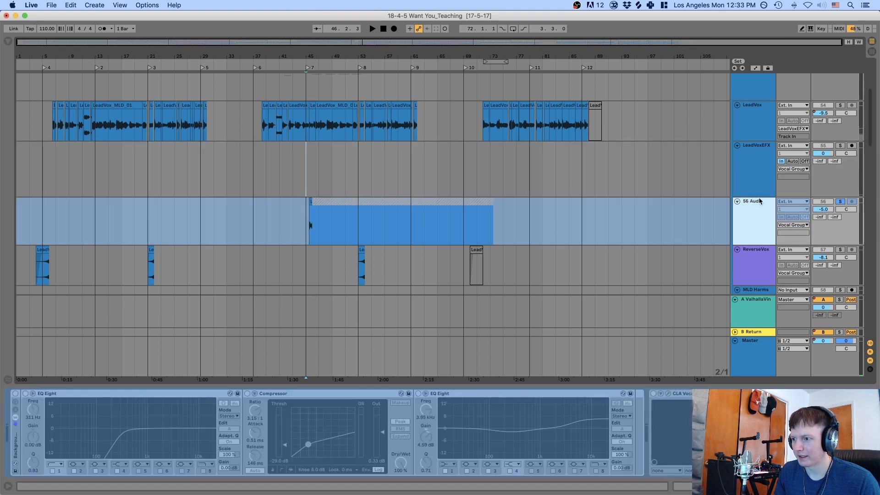
{"action": "right_click", "coordinate": [750, 210]}
{"action": "left_click", "coordinate": [757, 261]}
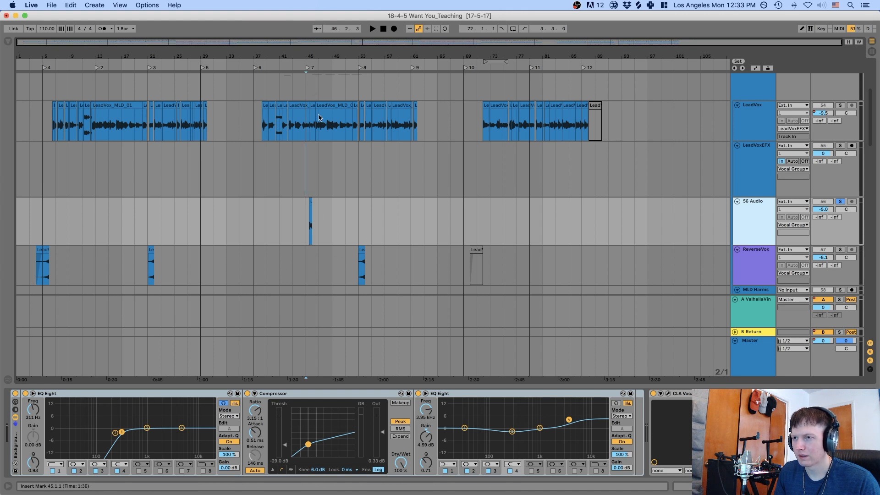
Compare the LeadVox clip at bar 45.3 with the 56 Audio clip below it, and check the latter's sample settings
{"action": "left_click_drag", "start_coordinate": [318, 57], "coordinate": [319, 231]}
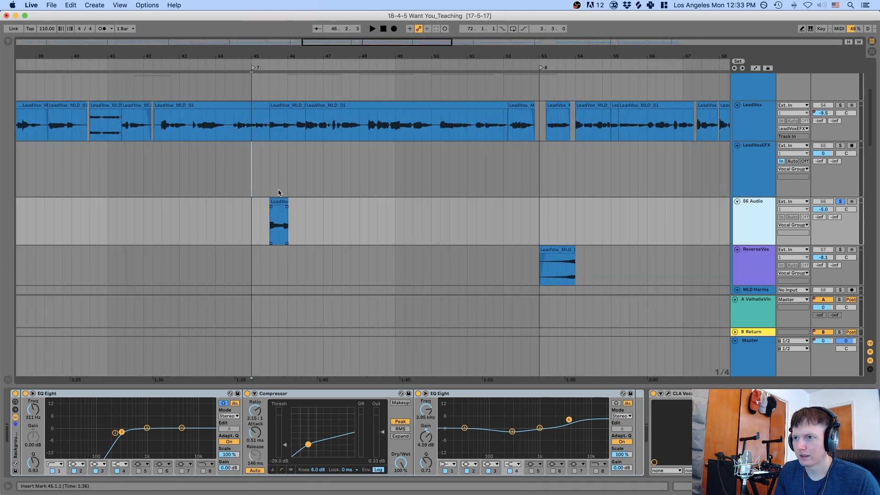
{"action": "left_click", "coordinate": [280, 110]}
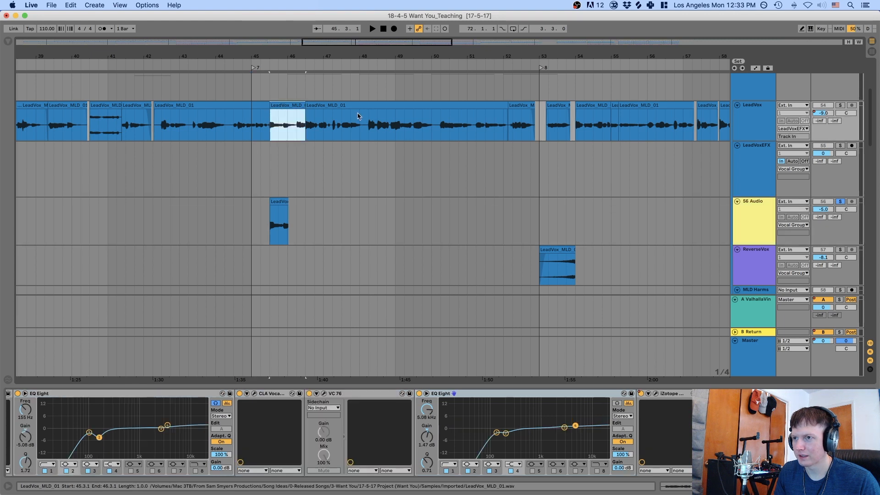
{"action": "double_click", "coordinate": [281, 207]}
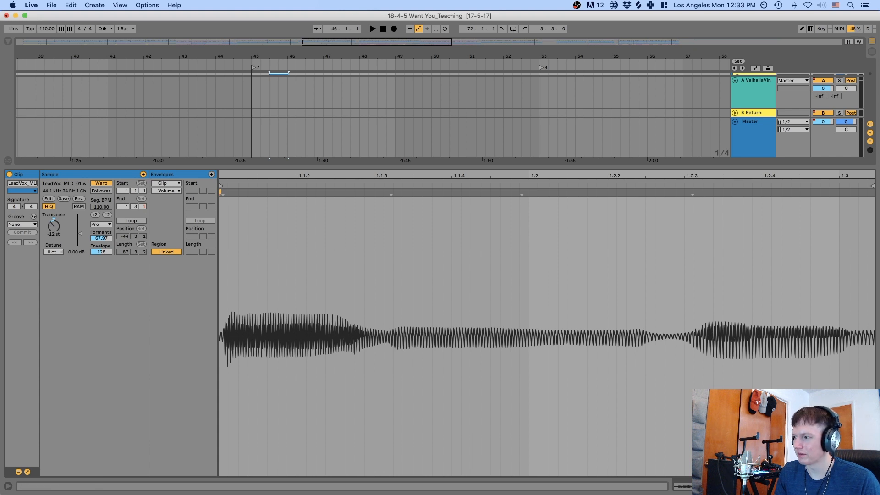
{"action": "left_click", "coordinate": [871, 486]}
{"action": "mouse_move", "coordinate": [193, 57]}
{"action": "left_mouse_down"}
{"action": "mouse_move", "coordinate": [193, 23]}
{"action": "mouse_move", "coordinate": [295, 13]}
{"action": "left_mouse_up"}
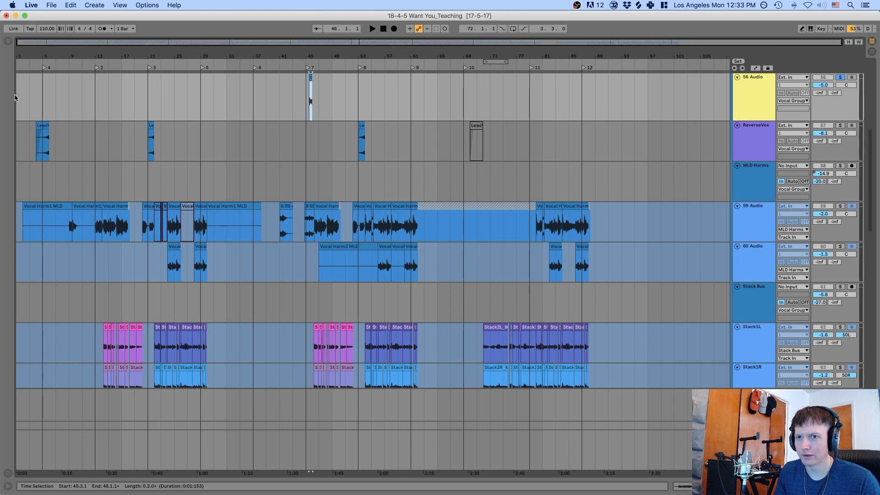
Solo the ReverseVox track and place the insert marker at bar 4, where its first clip starts
{"action": "left_click", "coordinate": [29, 102]}
{"action": "left_click", "coordinate": [843, 128]}
{"action": "left_click_drag", "start_coordinate": [38, 58], "coordinate": [41, 120]}
{"action": "scroll", "coordinate": [103, 122], "scroll_direction": "left", "scroll_amount": 2}
{"action": "scroll", "coordinate": [103, 121], "scroll_direction": "up", "scroll_amount": 1}
{"action": "left_click", "coordinate": [66, 120]}
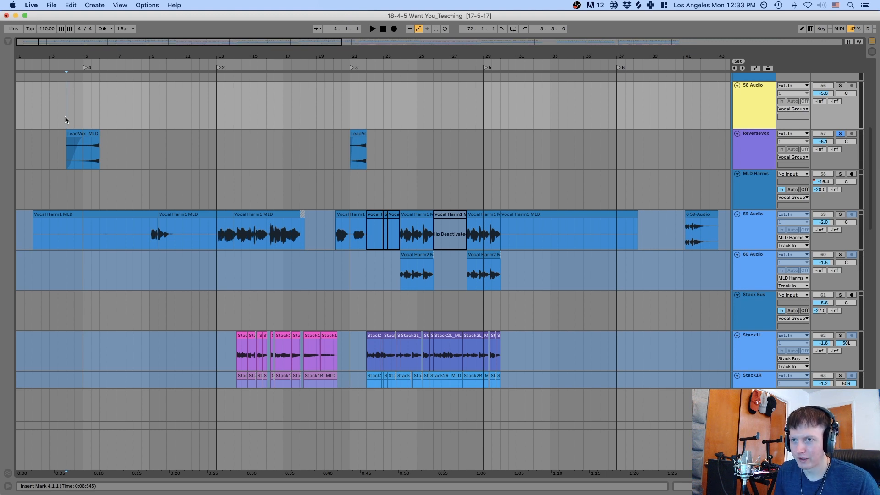
Solo the Vocal Group instead of ReverseVox and play from bar 4 to hear the reversed vocal in context
{"action": "scroll", "coordinate": [716, 226], "scroll_direction": "up", "scroll_amount": 5}
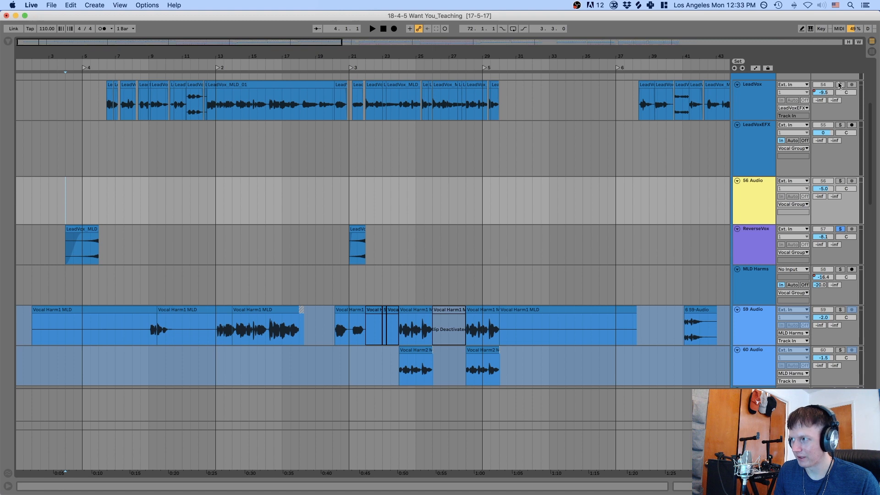
{"action": "scroll", "coordinate": [839, 87], "scroll_direction": "up", "scroll_amount": 3}
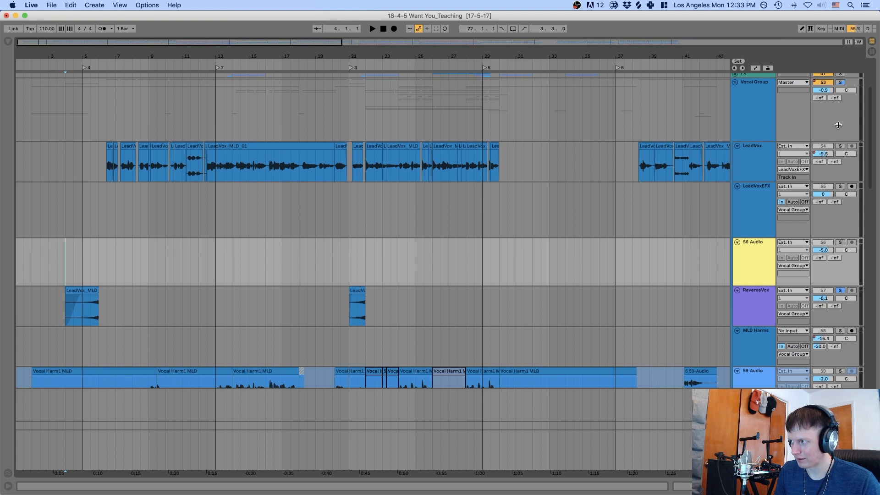
{"action": "left_click", "coordinate": [841, 82]}
{"action": "key", "text": "space"}
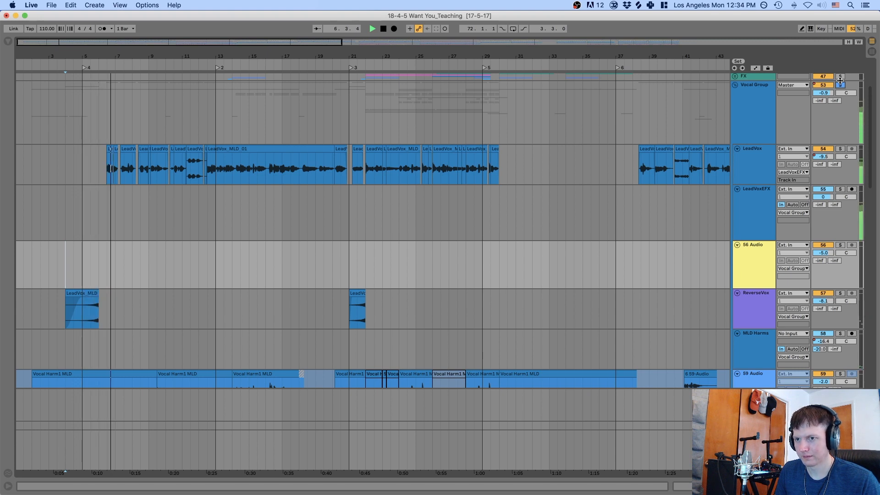
{"action": "key", "text": "space"}
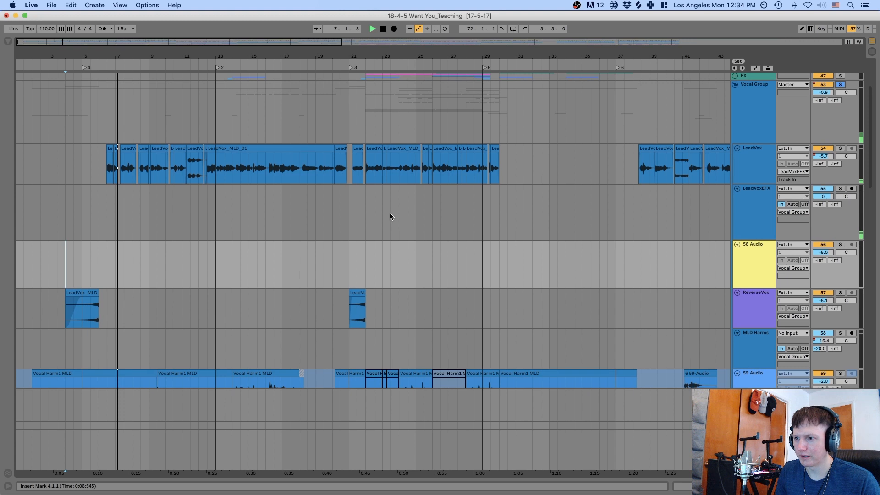
Solo the MLD Harms track and place the insert marker at bar 9, just before the first harmony
{"action": "scroll", "coordinate": [390, 216], "scroll_direction": "down", "scroll_amount": 5}
{"action": "scroll", "coordinate": [819, 195], "scroll_direction": "down", "scroll_amount": 3}
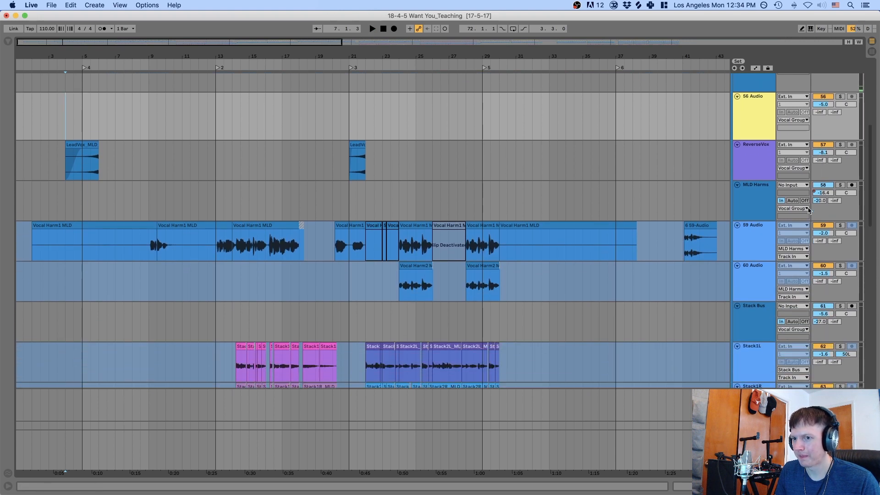
{"action": "left_click", "coordinate": [216, 174]}
{"action": "key", "text": "minus"}
{"action": "scroll", "coordinate": [230, 215], "scroll_direction": "up", "scroll_amount": 3}
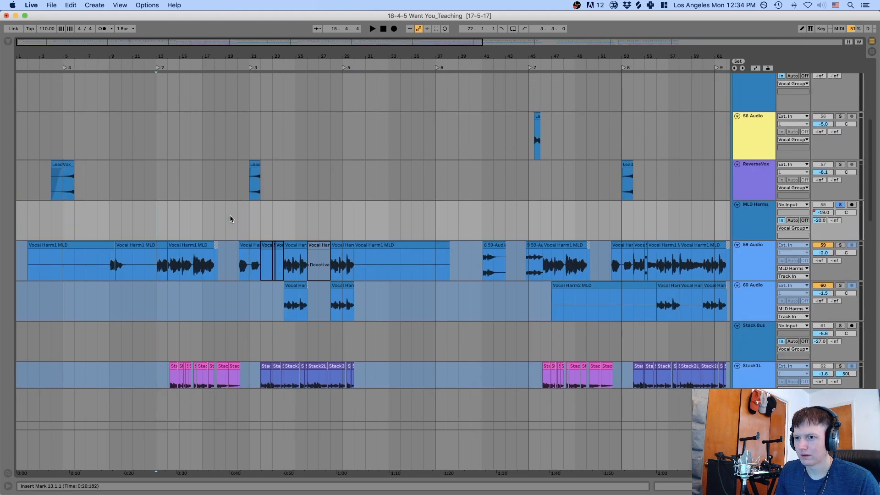
{"action": "left_click", "coordinate": [110, 228]}
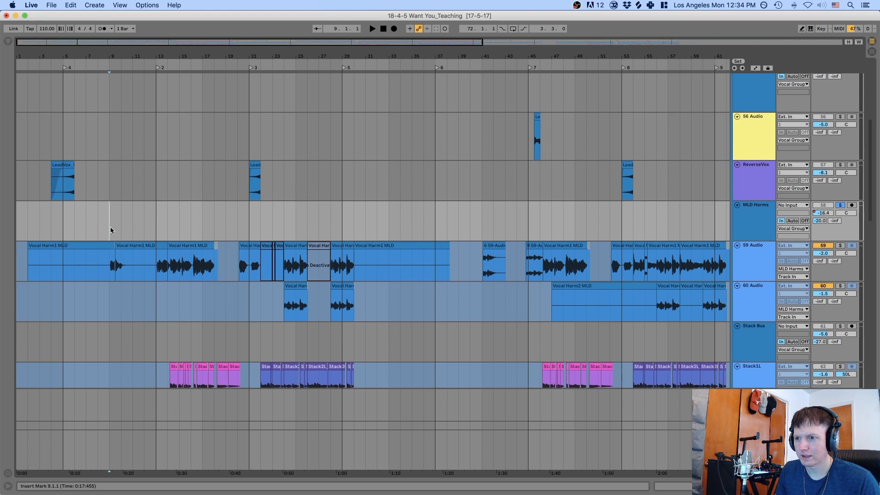
{"action": "scroll", "coordinate": [110, 226], "scroll_direction": "down", "scroll_amount": 1}
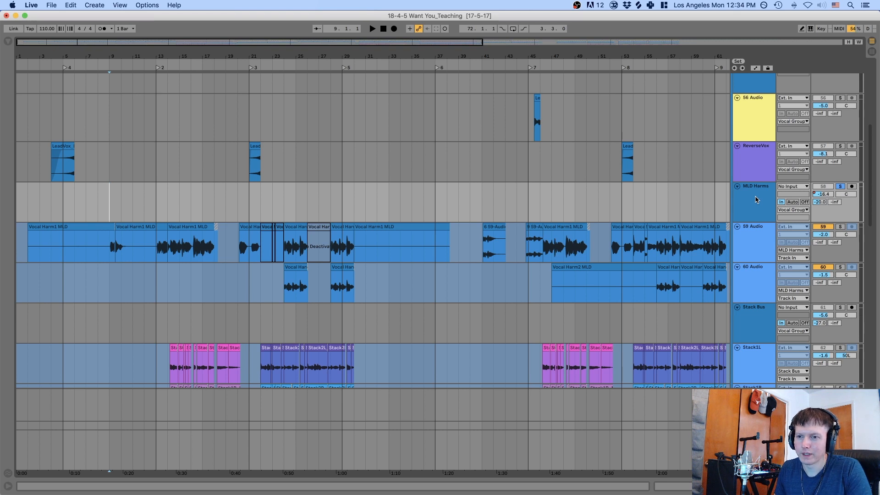
{"action": "scroll", "coordinate": [756, 199], "scroll_direction": "up", "scroll_amount": 1}
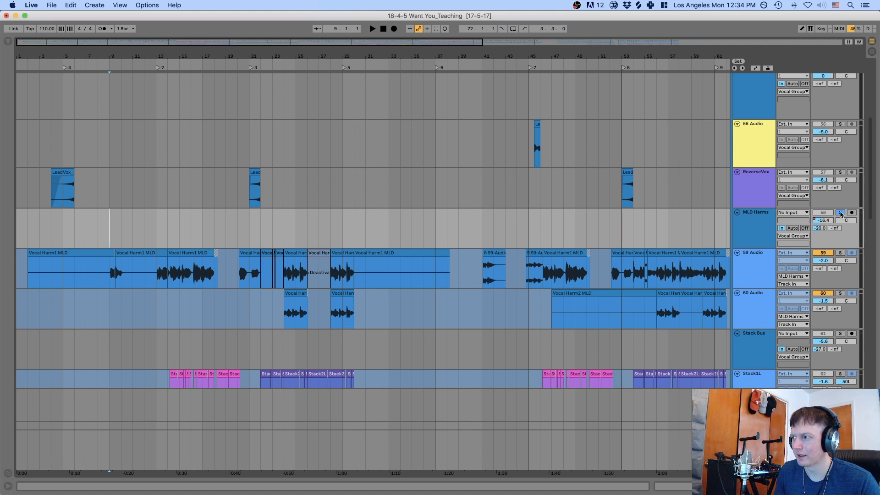
Add LeadVox to the MLD Harms solo and play the two together from bar 9 and again from bar 13
{"action": "scroll", "coordinate": [840, 214], "scroll_direction": "up", "scroll_amount": 5}
{"action": "scroll", "coordinate": [841, 212], "scroll_direction": "up", "scroll_amount": 3}
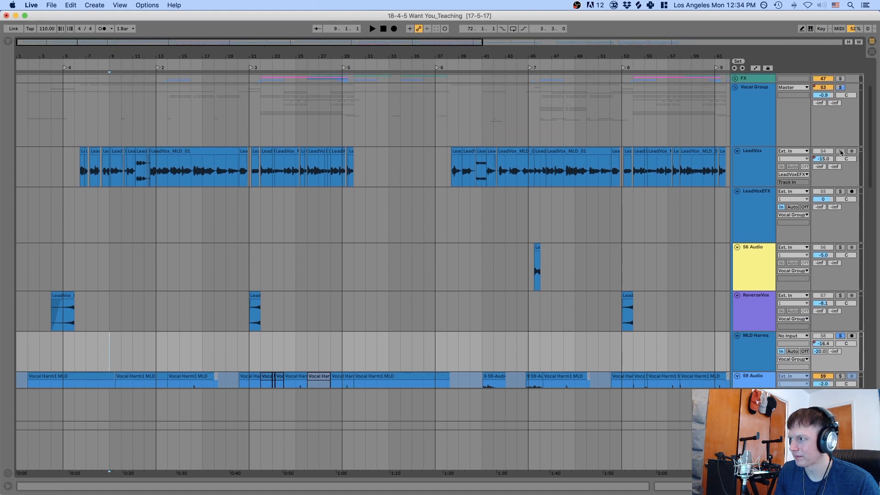
{"action": "left_click", "coordinate": [841, 151]}
{"action": "key", "text": "space"}
{"action": "scroll", "coordinate": [770, 161], "scroll_direction": "down", "scroll_amount": 3}
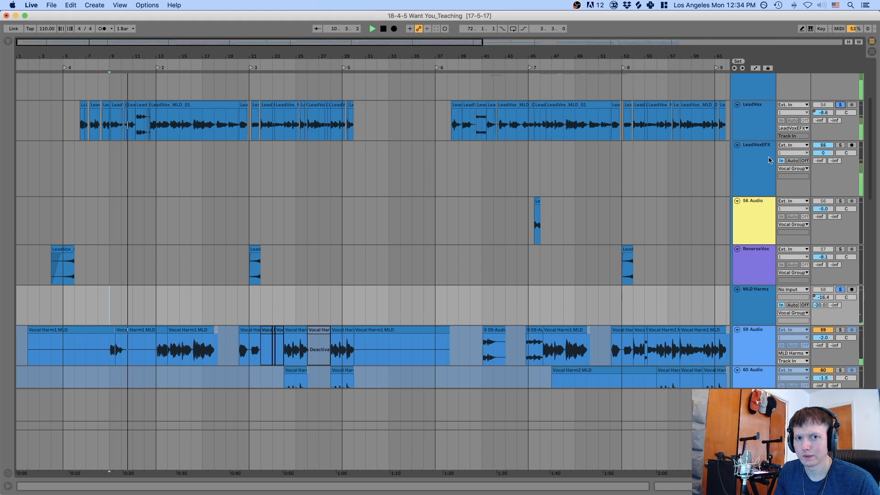
{"action": "left_click", "coordinate": [156, 309]}
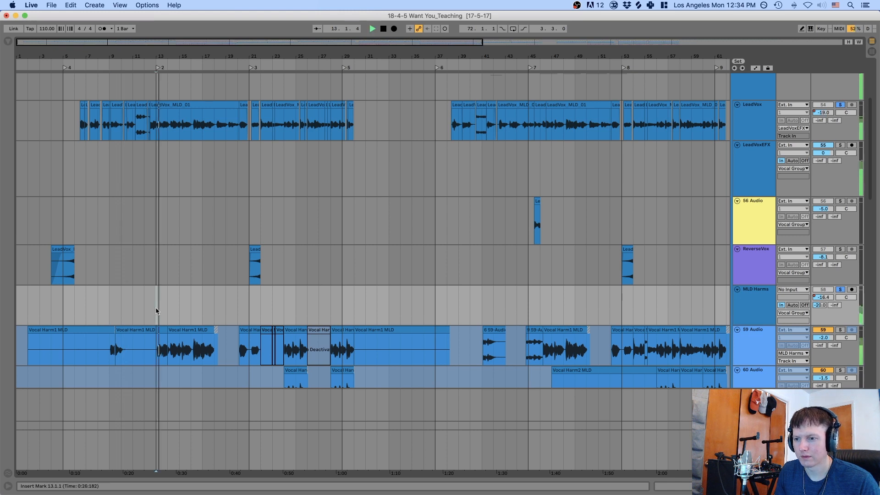
{"action": "scroll", "coordinate": [156, 311], "scroll_direction": "down", "scroll_amount": 3}
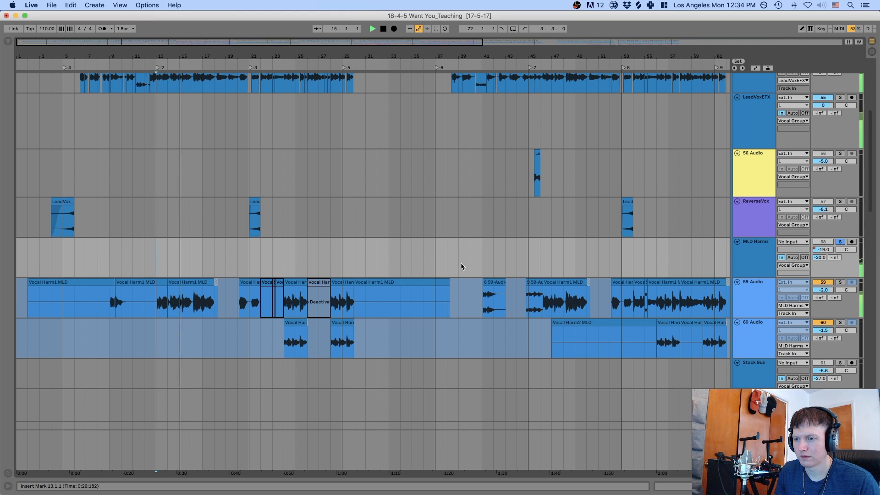
Solo only the 59 Audio harmony track and replay it from bar 13
{"action": "left_click", "coordinate": [840, 282]}
{"action": "left_click", "coordinate": [236, 268]}
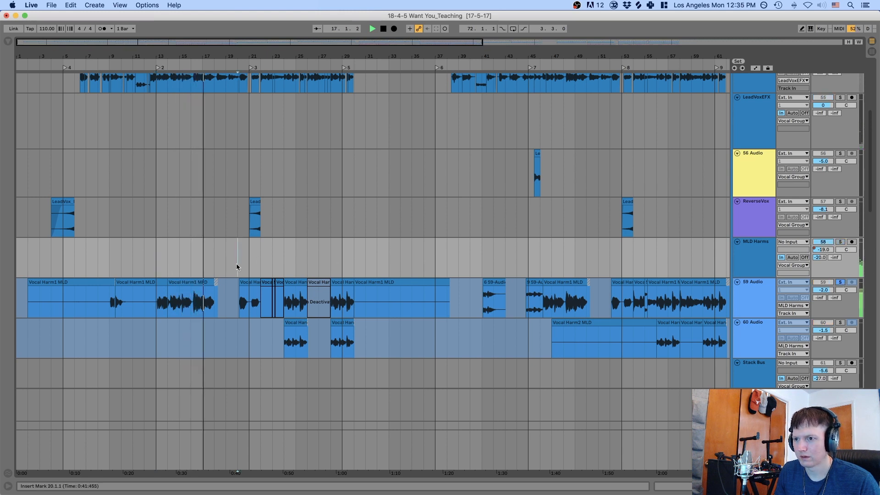
{"action": "left_click", "coordinate": [156, 265]}
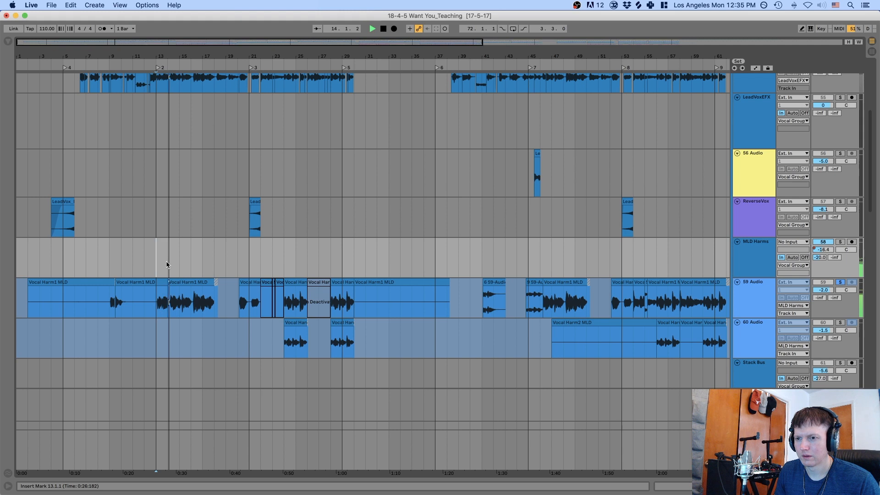
Reset the insert marker to bar 13 and audition the opening of the soloed harmony once more
{"action": "key", "text": "space"}
{"action": "left_click", "coordinate": [166, 265]}
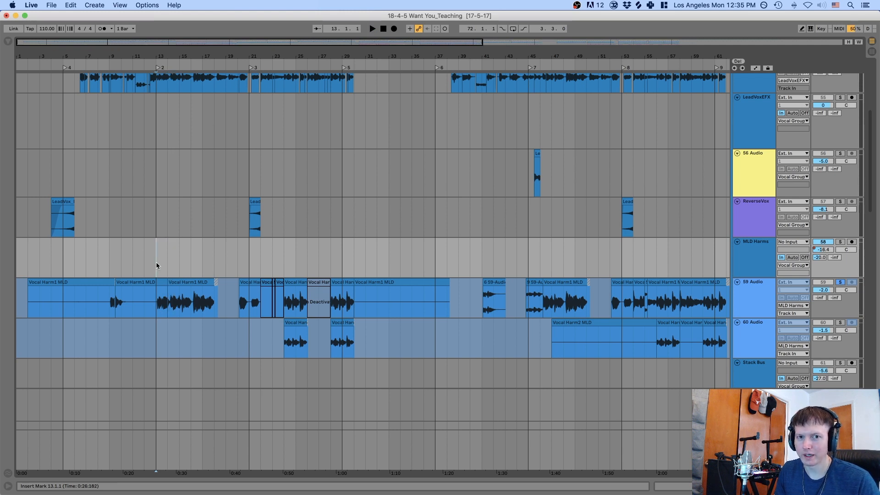
{"action": "key", "text": "space"}
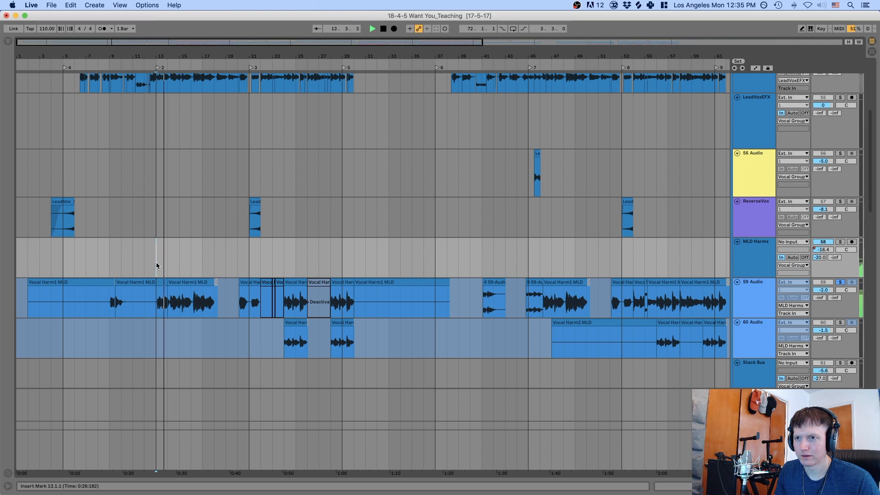
{"action": "key", "text": "space"}
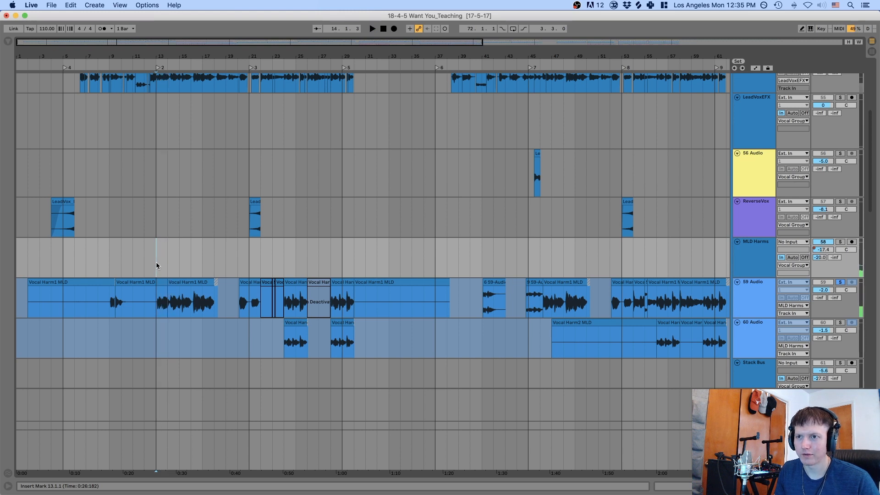
Display the MLD Harms device chain and look through its effects while the harmony plays, stopping playback at the end
{"action": "scroll", "coordinate": [788, 214], "scroll_direction": "down", "scroll_amount": 1}
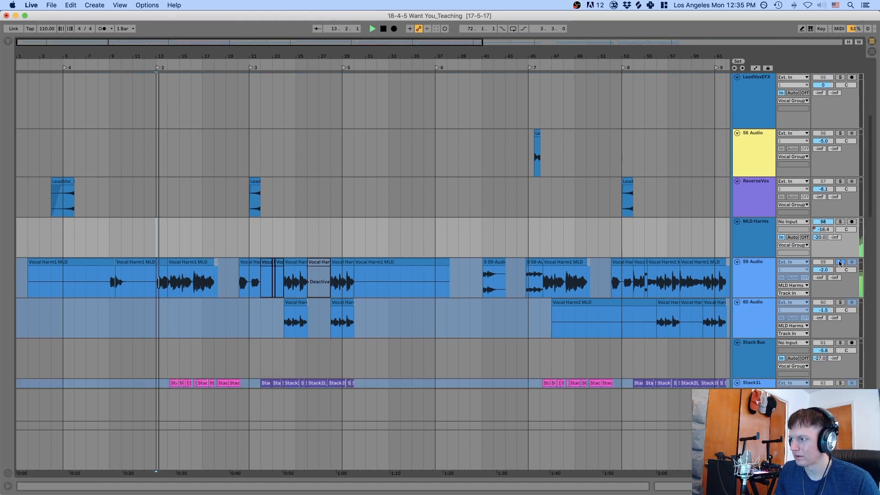
{"action": "left_click", "coordinate": [748, 270]}
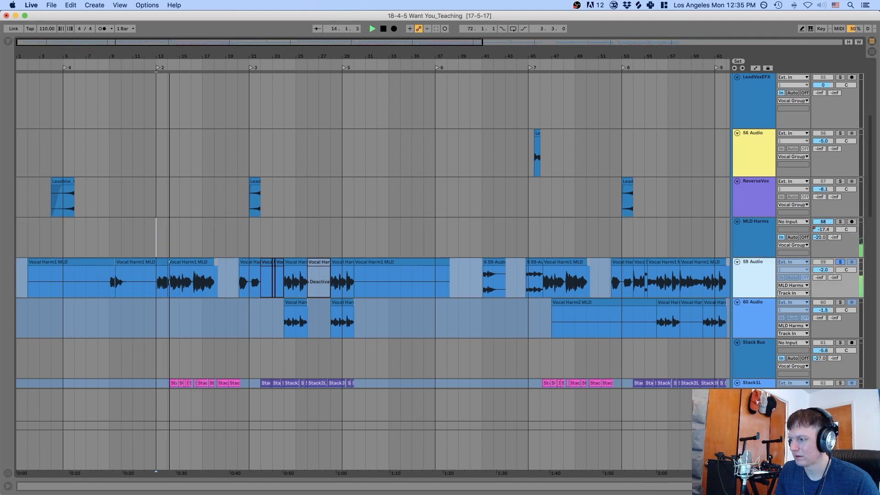
{"action": "double_click", "coordinate": [747, 226]}
{"action": "left_click", "coordinate": [747, 225]}
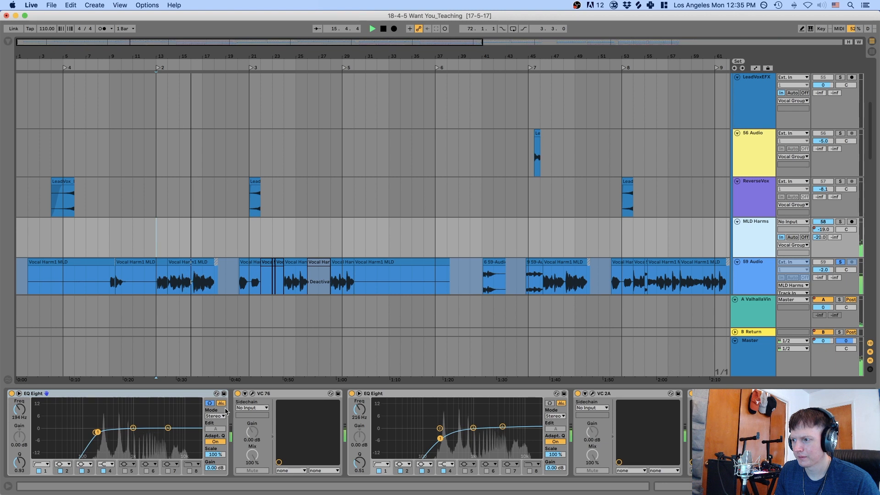
{"action": "scroll", "coordinate": [213, 411], "scroll_direction": "right", "scroll_amount": 10}
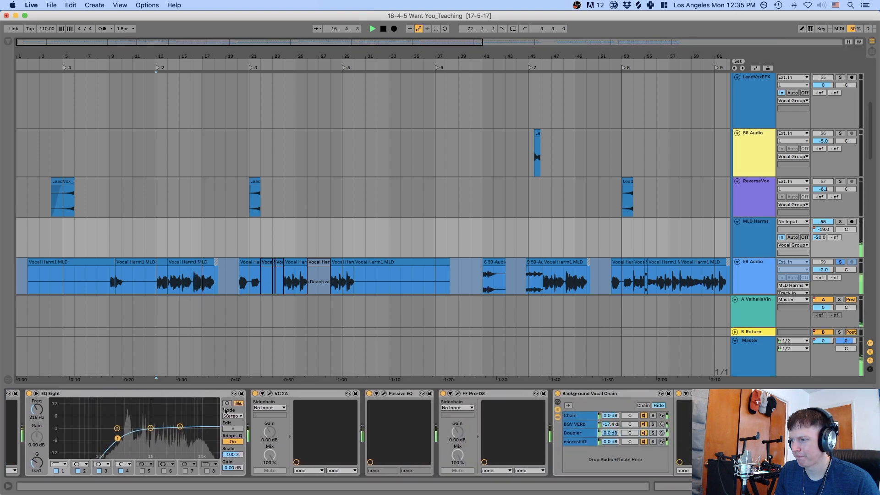
{"action": "scroll", "coordinate": [225, 411], "scroll_direction": "right", "scroll_amount": 1}
{"action": "key", "text": "space"}
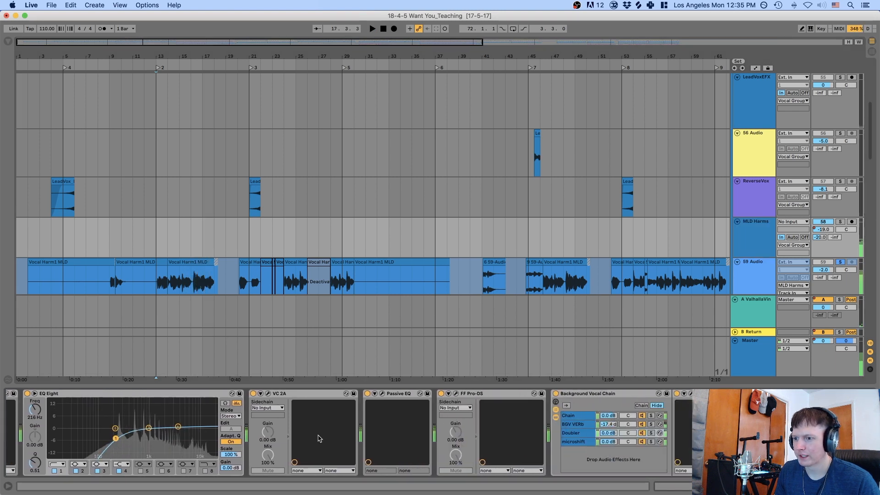
Inspect the MLD Harms effects in order from the first EQ Eight and VC 76 to the VC 2A and Passive EQ plug-in windows
{"action": "scroll", "coordinate": [317, 436], "scroll_direction": "left", "scroll_amount": 10}
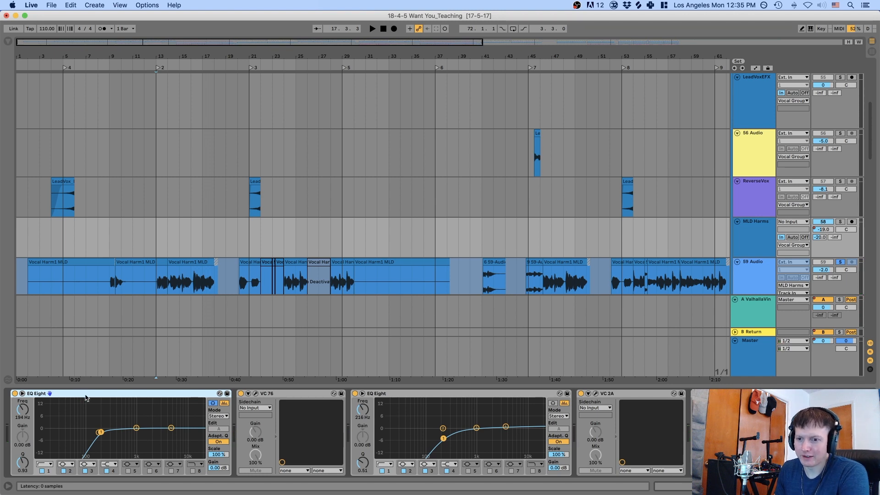
{"action": "left_click", "coordinate": [290, 397]}
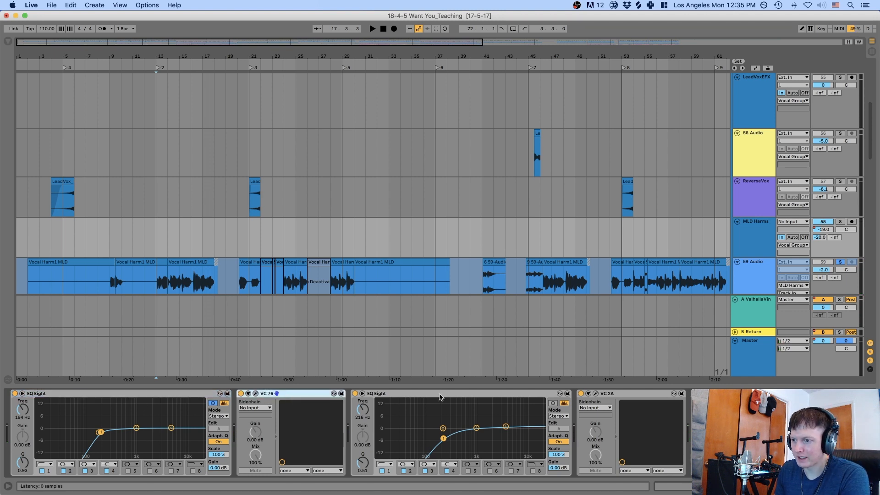
{"action": "scroll", "coordinate": [412, 398], "scroll_direction": "right", "scroll_amount": 10}
{"action": "left_click", "coordinate": [387, 398]}
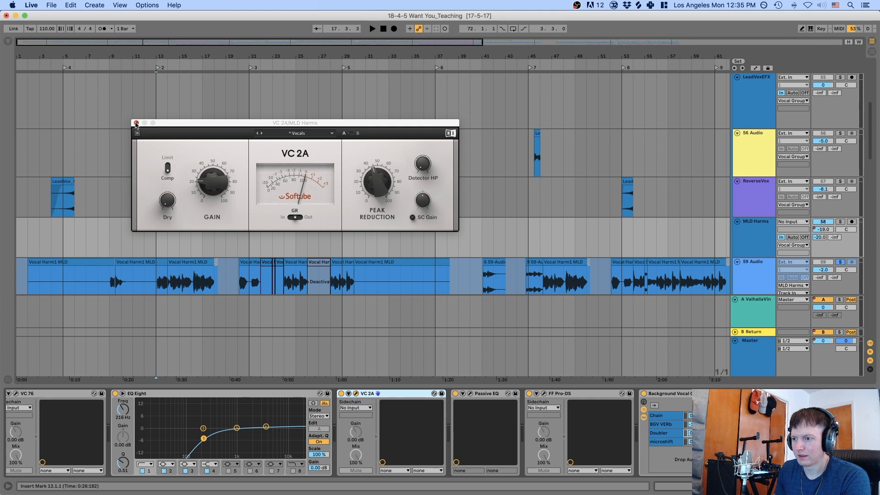
{"action": "left_click", "coordinate": [136, 124]}
{"action": "left_click", "coordinate": [470, 395]}
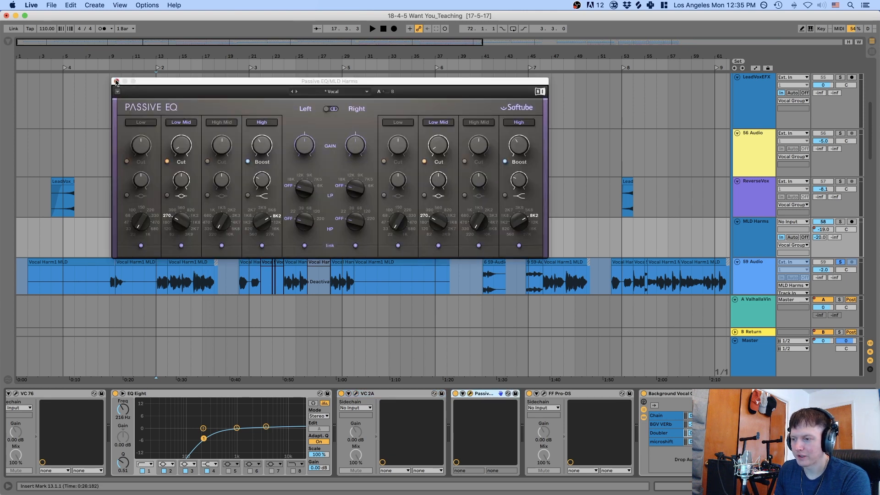
{"action": "left_click", "coordinate": [116, 82]}
Audition the Background Vocal Chain from bar 13, soloing microshift, Doubler and the dry Chain in turn, and clear the chain solos
{"action": "scroll", "coordinate": [443, 396], "scroll_direction": "right", "scroll_amount": 5}
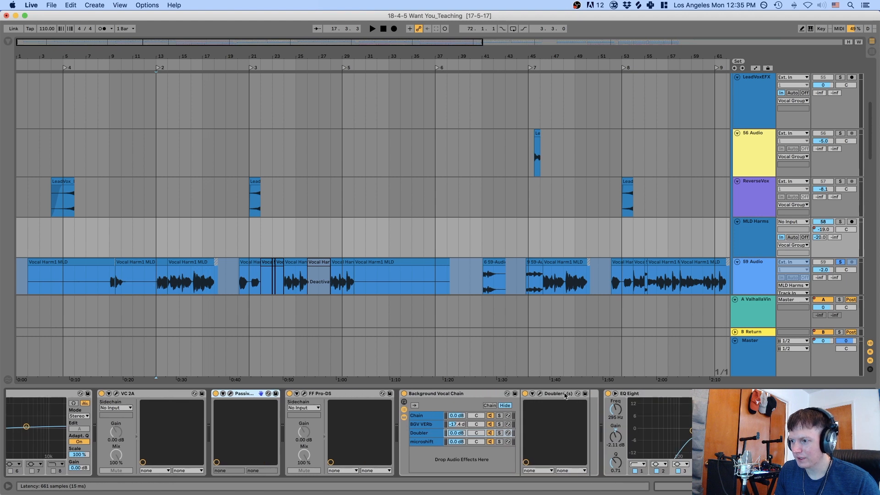
{"action": "left_click", "coordinate": [444, 396]}
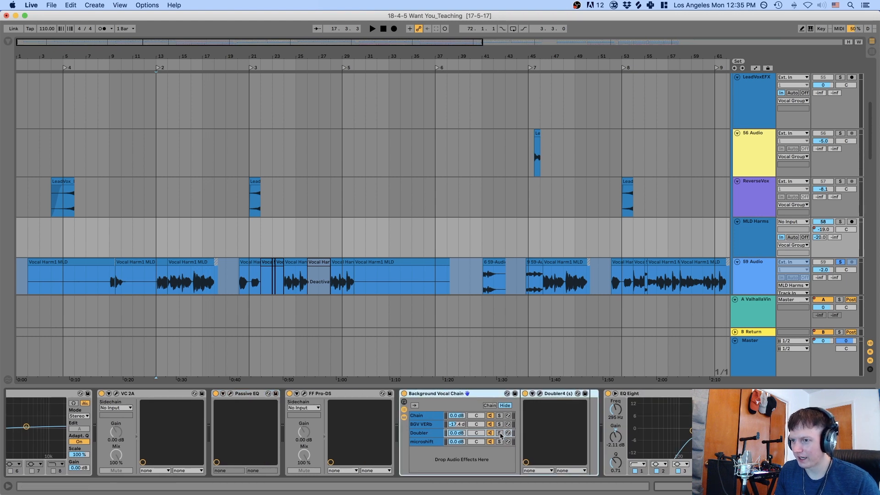
{"action": "scroll", "coordinate": [304, 249], "scroll_direction": "down", "scroll_amount": 2}
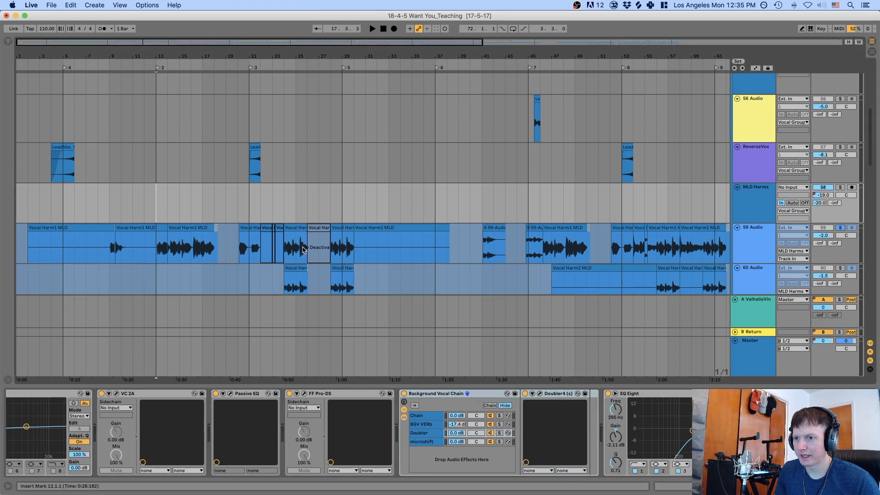
{"action": "left_click", "coordinate": [499, 433]}
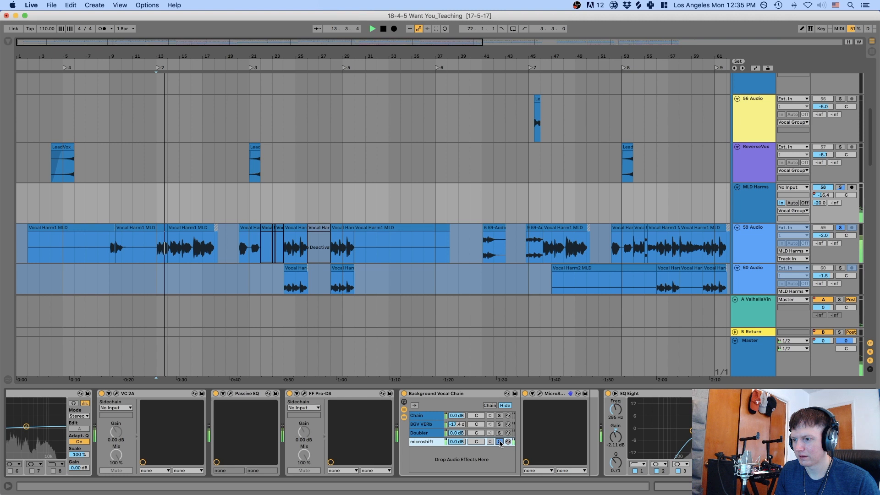
{"action": "left_click", "coordinate": [500, 442], "text": "super"}
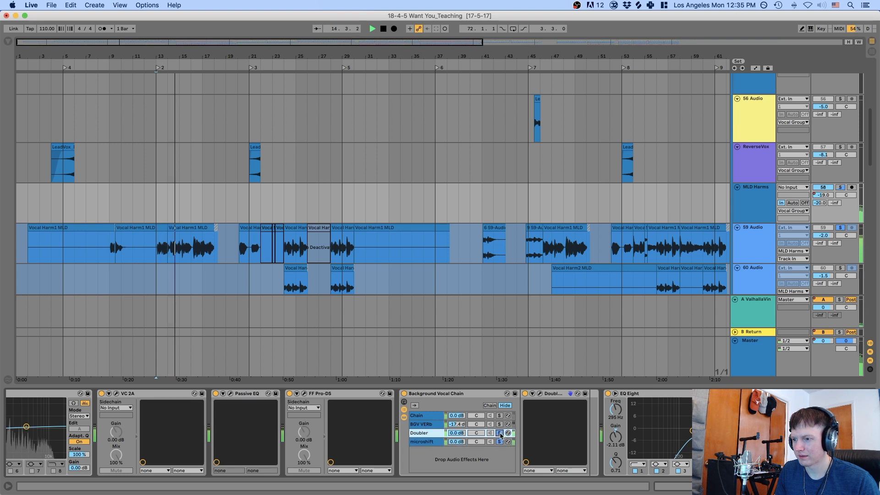
{"action": "left_click", "coordinate": [500, 433]}
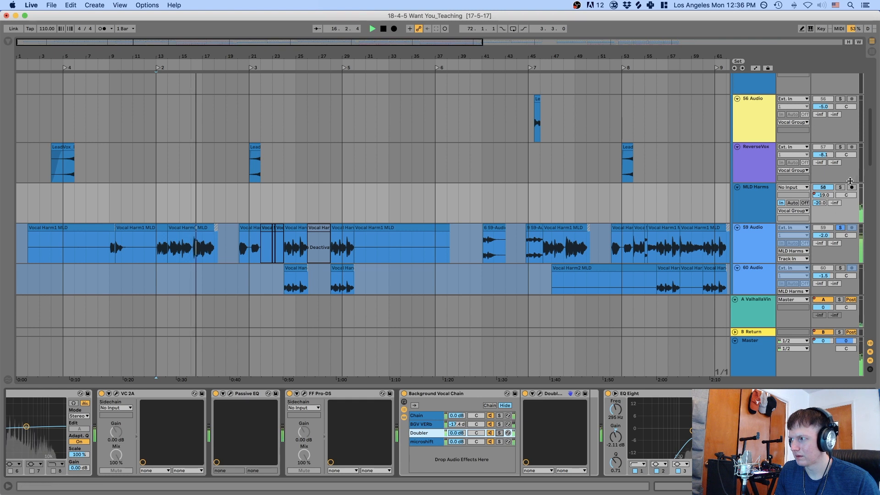
{"action": "left_click", "coordinate": [500, 416]}
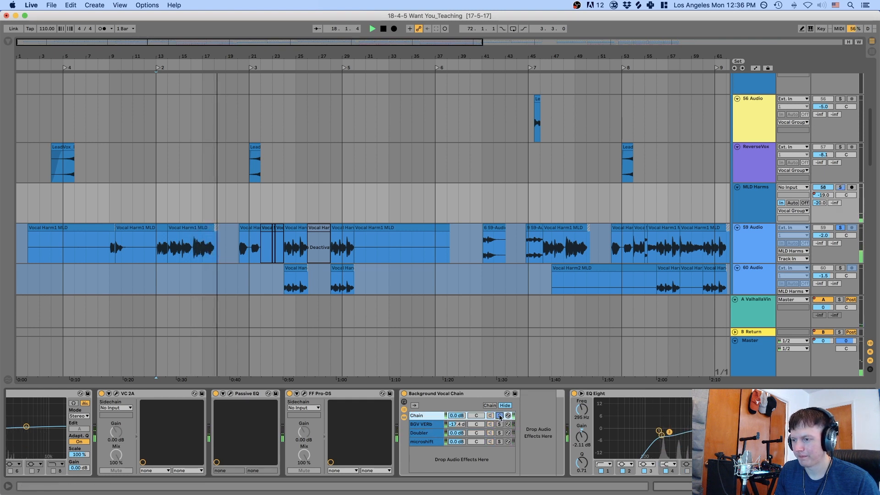
{"action": "key", "text": "space"}
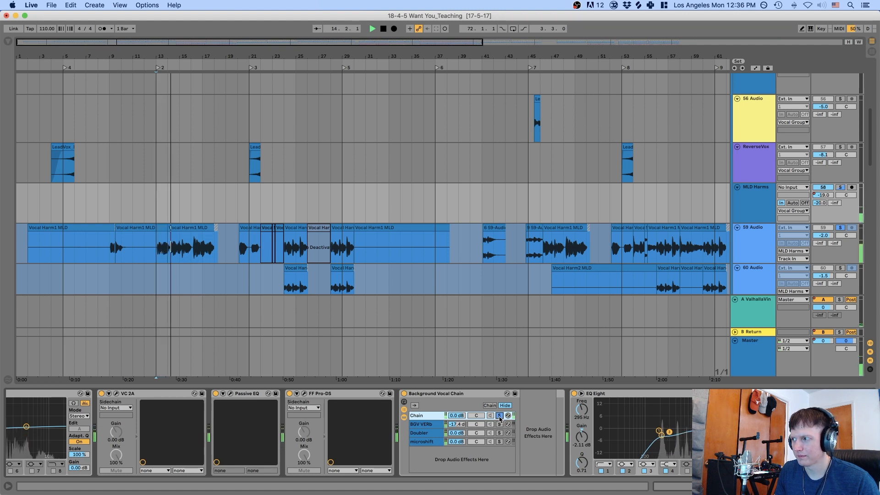
{"action": "left_click", "coordinate": [499, 416]}
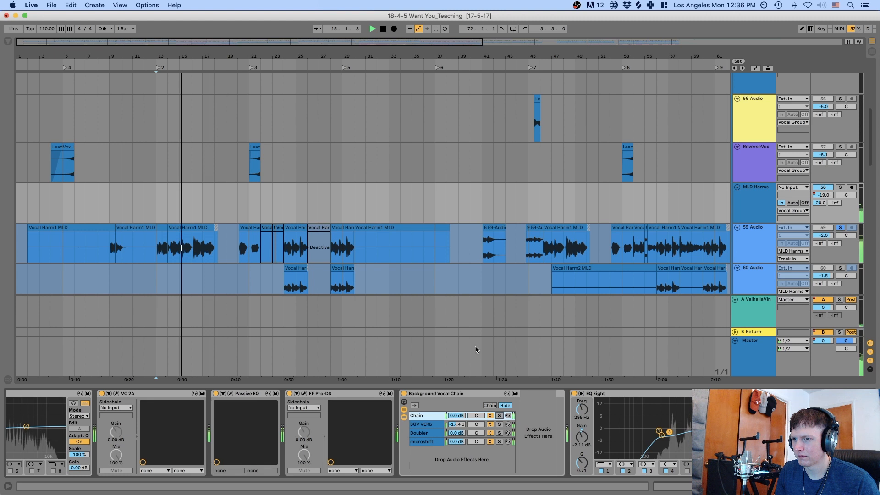
Play the 60 Audio harmony soloed from bar 24, and switch the solo to the MLD Harms track
{"action": "scroll", "coordinate": [357, 165], "scroll_direction": "down", "scroll_amount": 2}
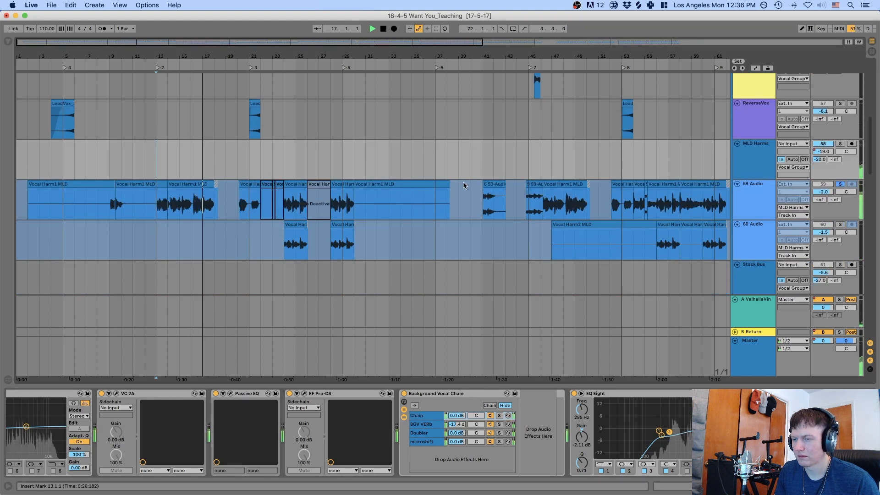
{"action": "key", "text": "space"}
{"action": "scroll", "coordinate": [303, 221], "scroll_direction": "down", "scroll_amount": 1}
{"action": "left_click", "coordinate": [283, 213]}
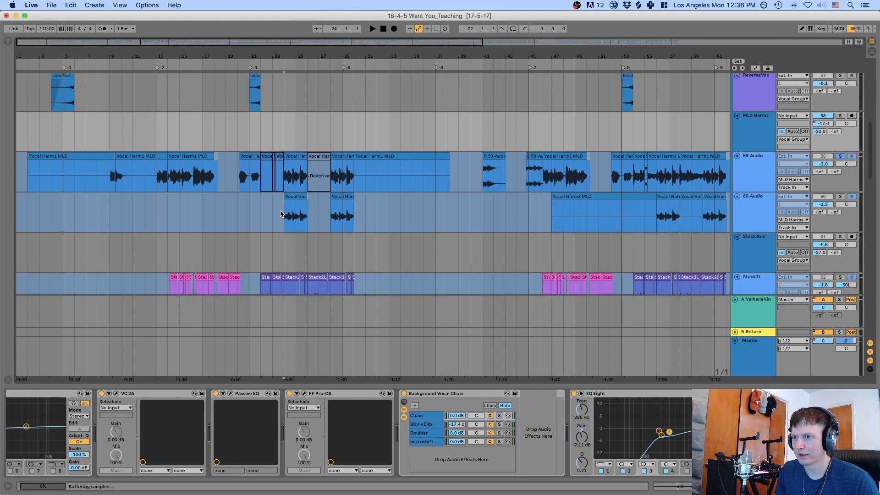
{"action": "key", "text": "space"}
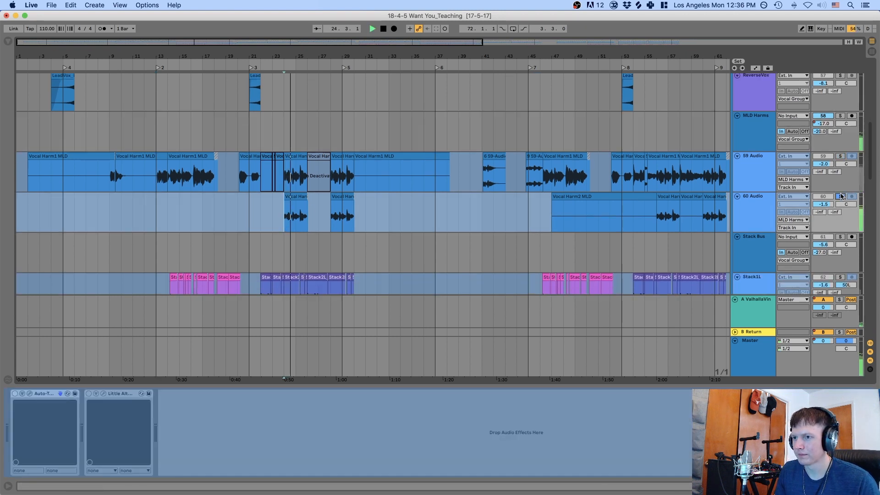
{"action": "left_click", "coordinate": [839, 115]}
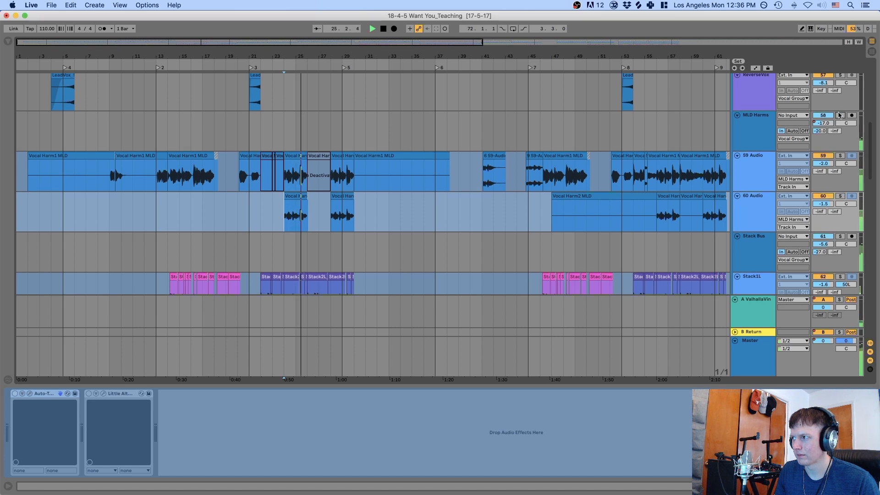
Add LeadVox to the MLD Harms solo and play the lead and harmonies together from bar 20
{"action": "scroll", "coordinate": [837, 118], "scroll_direction": "up", "scroll_amount": 4}
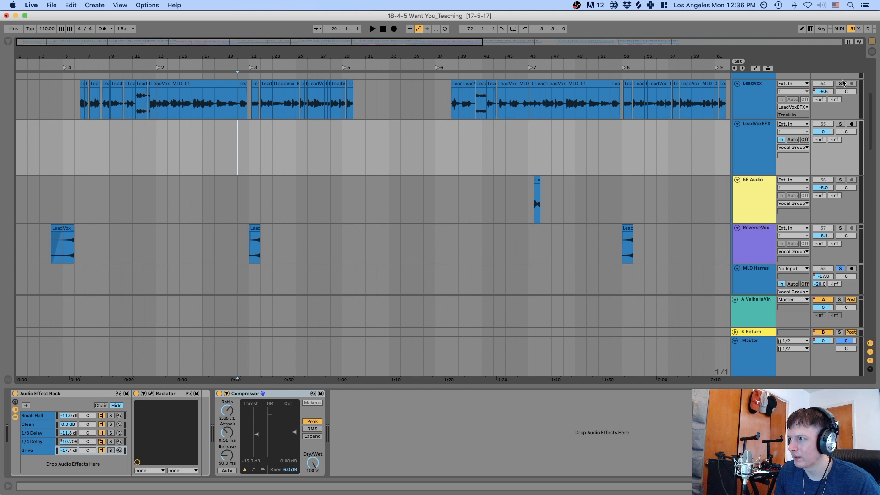
{"action": "key", "text": "space"}
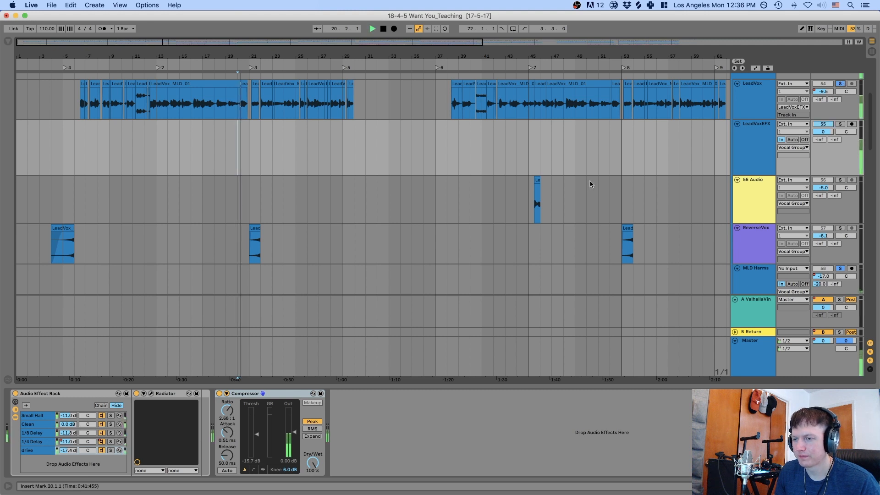
{"action": "scroll", "coordinate": [605, 184], "scroll_direction": "down", "scroll_amount": 5}
{"action": "scroll", "coordinate": [588, 184], "scroll_direction": "down", "scroll_amount": 2}
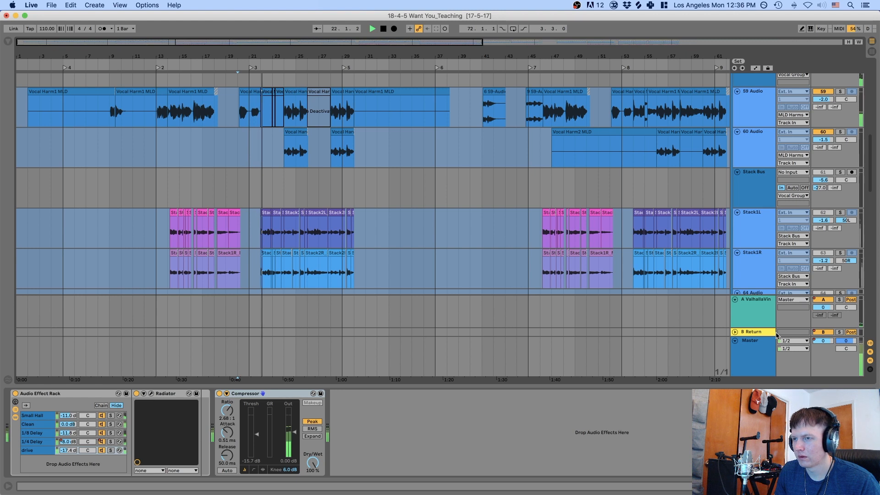
{"action": "scroll", "coordinate": [574, 248], "scroll_direction": "up", "scroll_amount": 1}
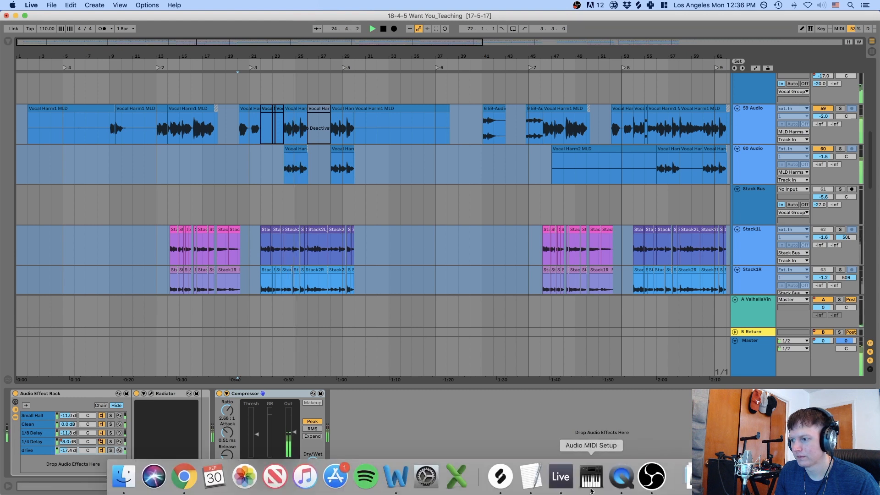
{"action": "scroll", "coordinate": [428, 205], "scroll_direction": "up", "scroll_amount": 10}
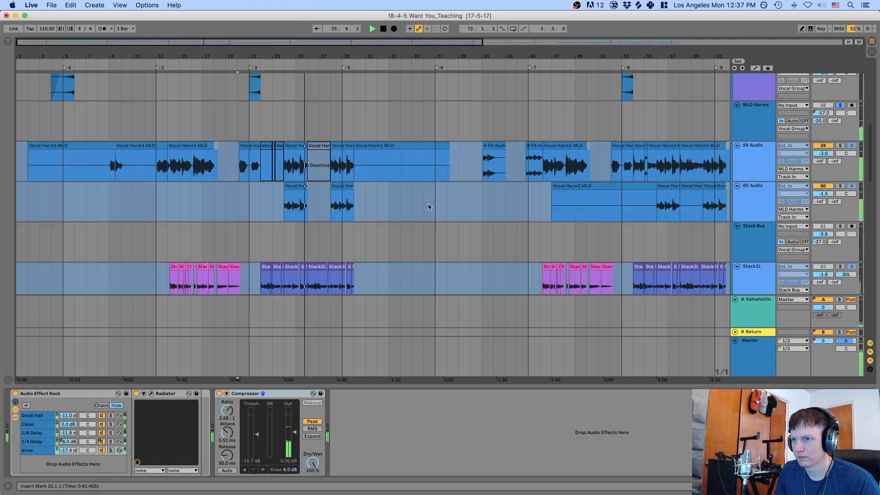
{"action": "scroll", "coordinate": [429, 207], "scroll_direction": "up", "scroll_amount": 7}
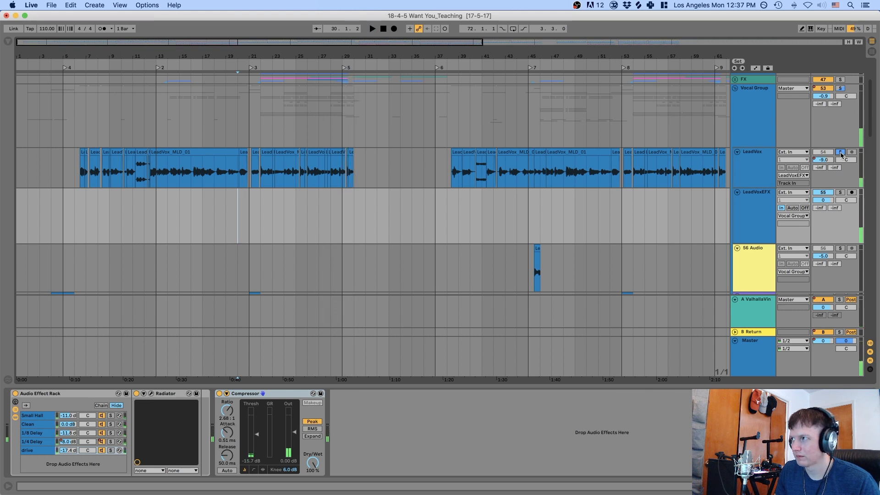
Show the LeadVox Track Volume automation and zoom in on the opening phrases between about bars 6 and 12
{"action": "left_click", "coordinate": [760, 163]}
{"action": "key", "text": "a"}
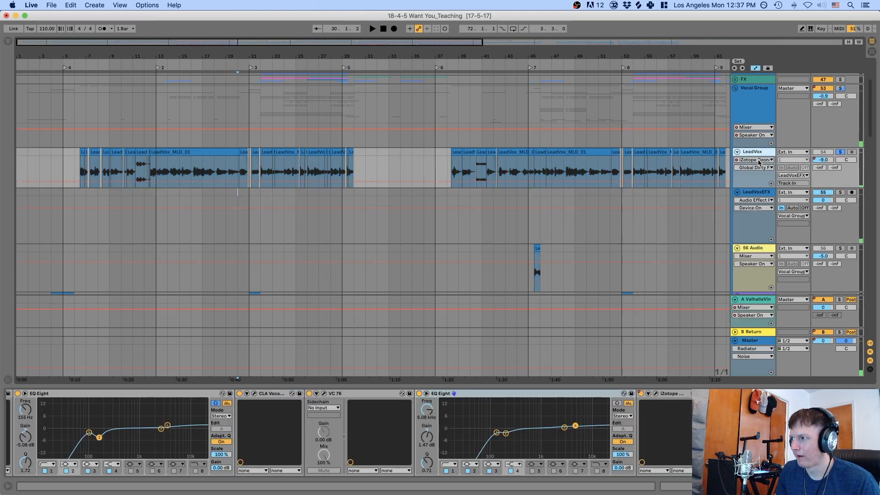
{"action": "left_click", "coordinate": [820, 159]}
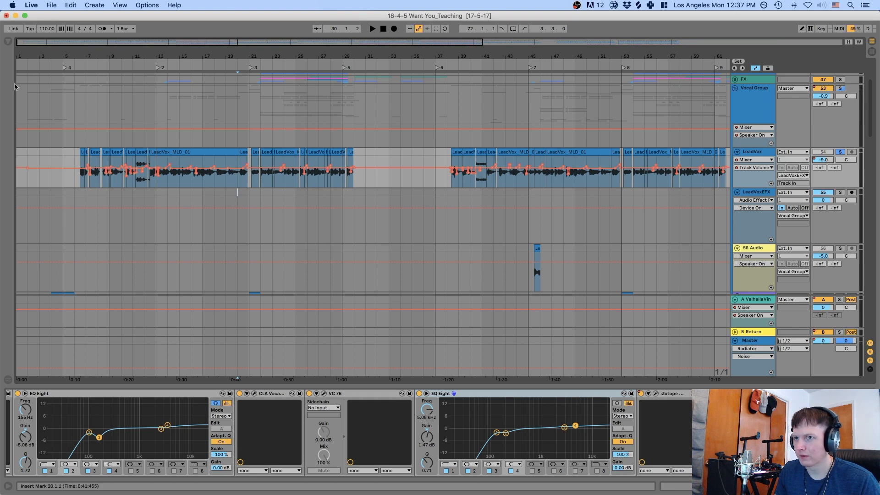
{"action": "left_click_drag", "start_coordinate": [103, 60], "coordinate": [103, 81]}
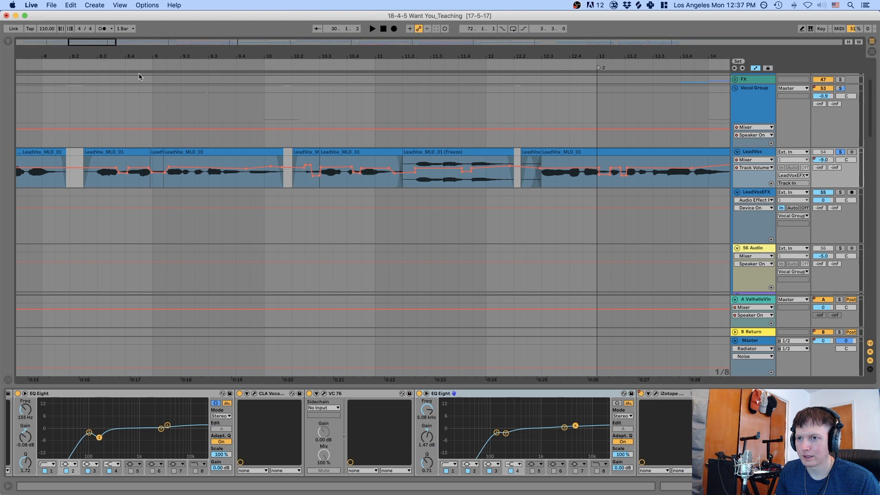
{"action": "scroll", "coordinate": [213, 112], "scroll_direction": "left", "scroll_amount": 10}
{"action": "scroll", "coordinate": [216, 114], "scroll_direction": "right", "scroll_amount": 3}
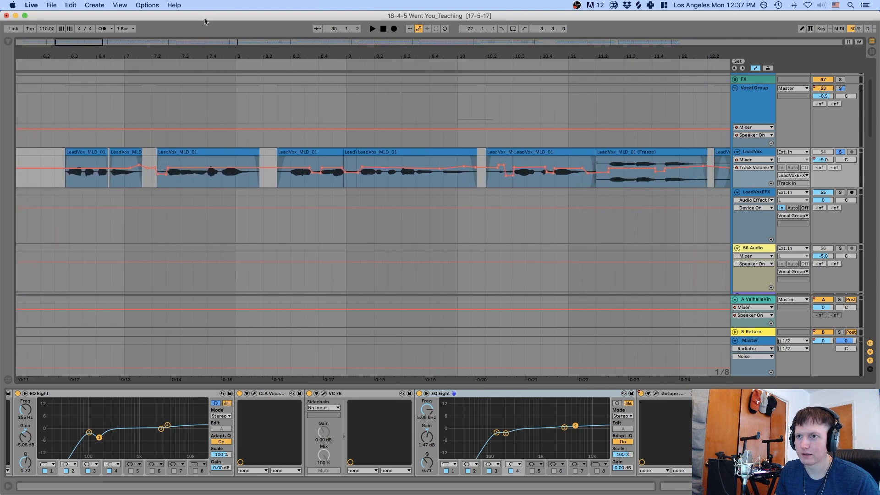
Hide the automation display on the tracks to return to the clip overview of the whole song
{"action": "left_click_drag", "start_coordinate": [208, 55], "coordinate": [208, 41]}
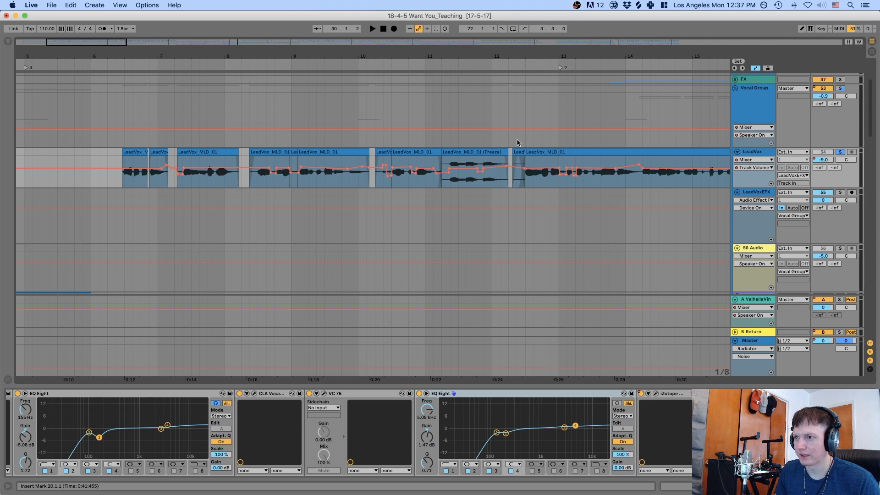
{"action": "left_click_drag", "start_coordinate": [450, 55], "coordinate": [450, 17]}
{"action": "left_click_drag", "start_coordinate": [297, 53], "coordinate": [298, 23]}
{"action": "key", "text": "a"}
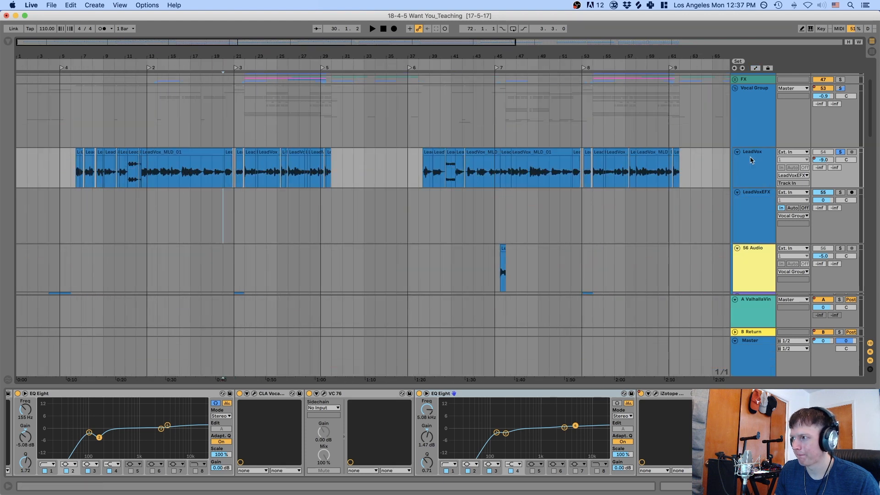
{"action": "key", "text": "minus"}
Solo the Stack Bus and audition the stacked vocals from bar 15
{"action": "scroll", "coordinate": [254, 148], "scroll_direction": "down", "scroll_amount": 5}
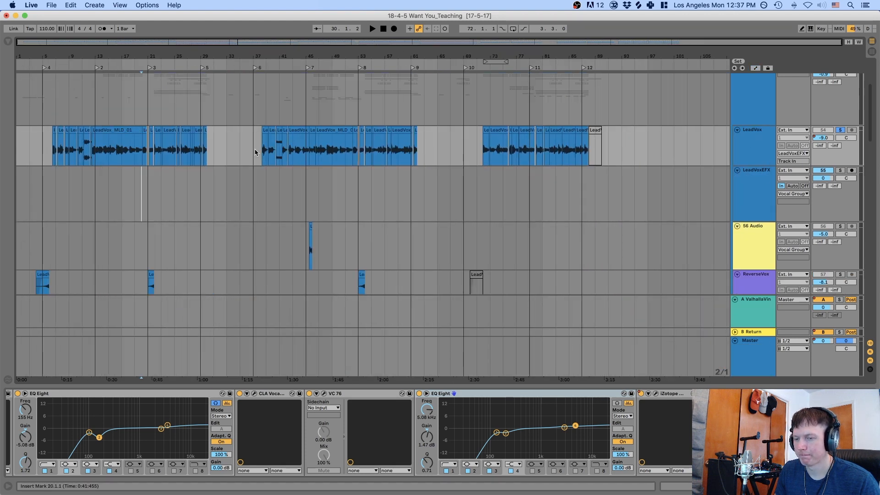
{"action": "scroll", "coordinate": [255, 153], "scroll_direction": "down", "scroll_amount": 4}
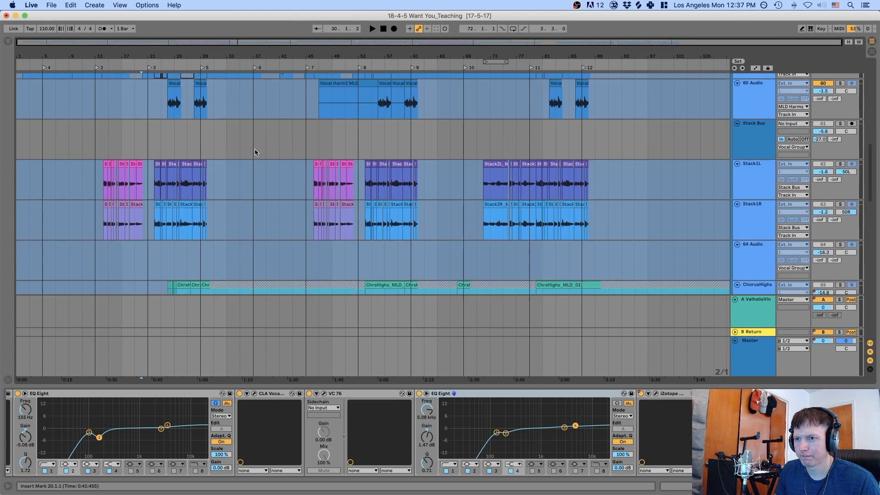
{"action": "left_click", "coordinate": [109, 147]}
{"action": "left_click", "coordinate": [839, 124]}
{"action": "key", "text": "space"}
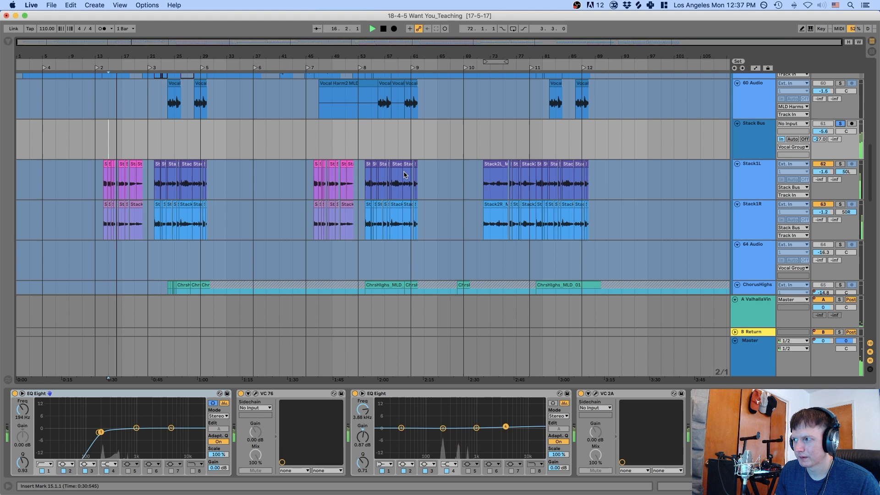
{"action": "key", "text": "space"}
Play the soloed Stack Bus again from bar 15, and move playback on to the next stack section at bar 23
{"action": "left_click", "coordinate": [761, 129]}
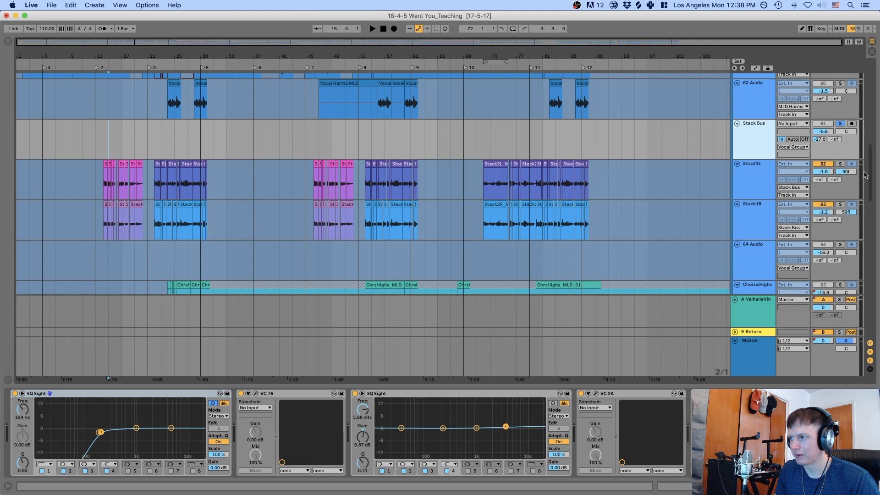
{"action": "scroll", "coordinate": [820, 168], "scroll_direction": "up", "scroll_amount": 15}
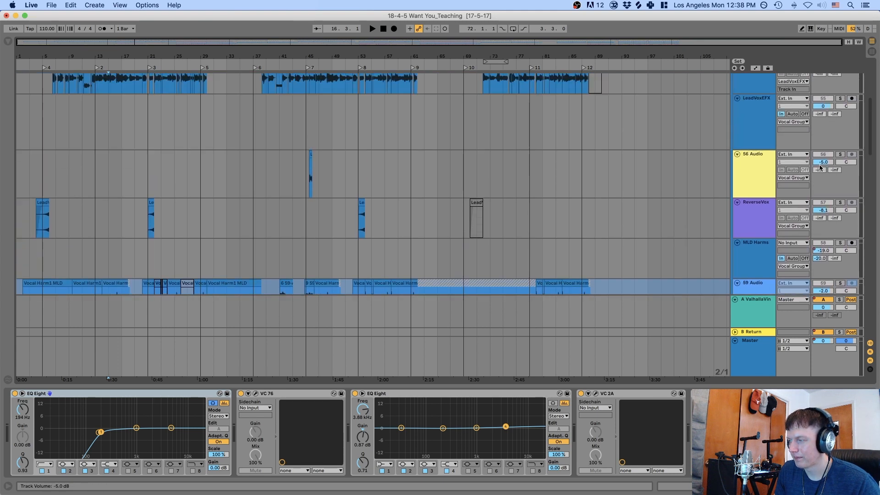
{"action": "scroll", "coordinate": [821, 168], "scroll_direction": "up", "scroll_amount": 6}
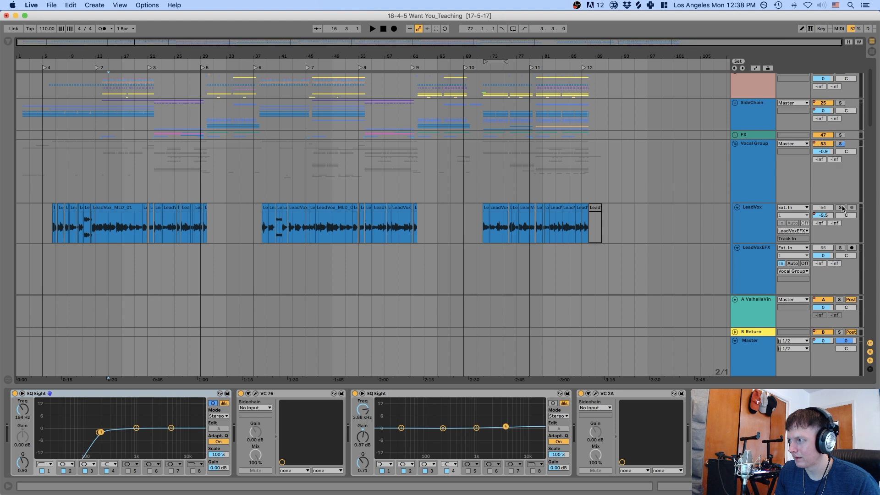
{"action": "scroll", "coordinate": [842, 208], "scroll_direction": "down", "scroll_amount": 15}
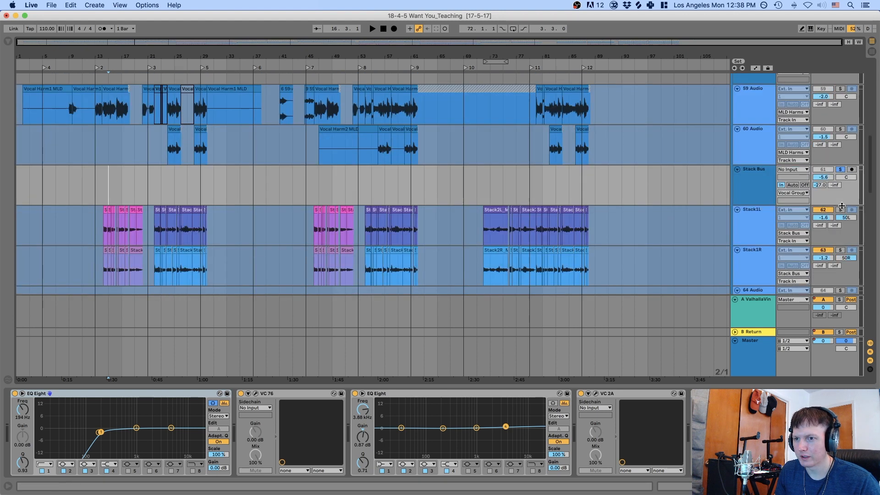
{"action": "key", "text": "space"}
{"action": "scroll", "coordinate": [500, 149], "scroll_direction": "up", "scroll_amount": 2}
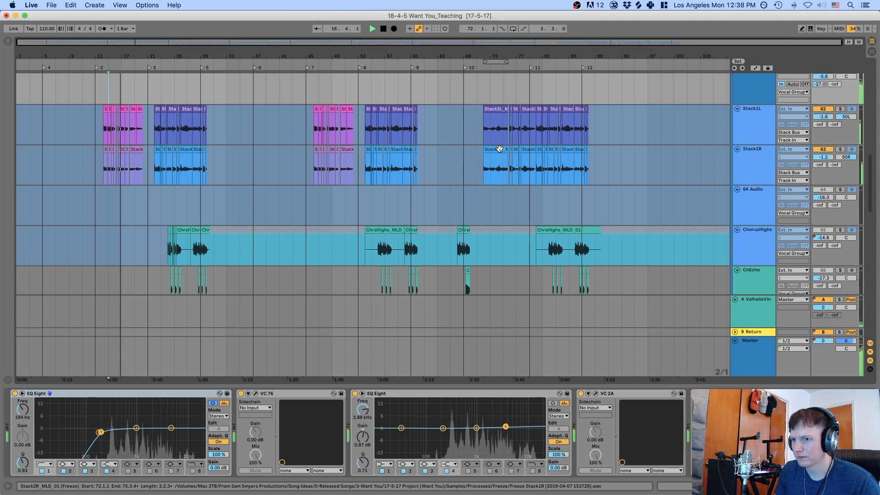
{"action": "scroll", "coordinate": [155, 161], "scroll_direction": "down", "scroll_amount": 1}
{"action": "scroll", "coordinate": [155, 158], "scroll_direction": "up", "scroll_amount": 5}
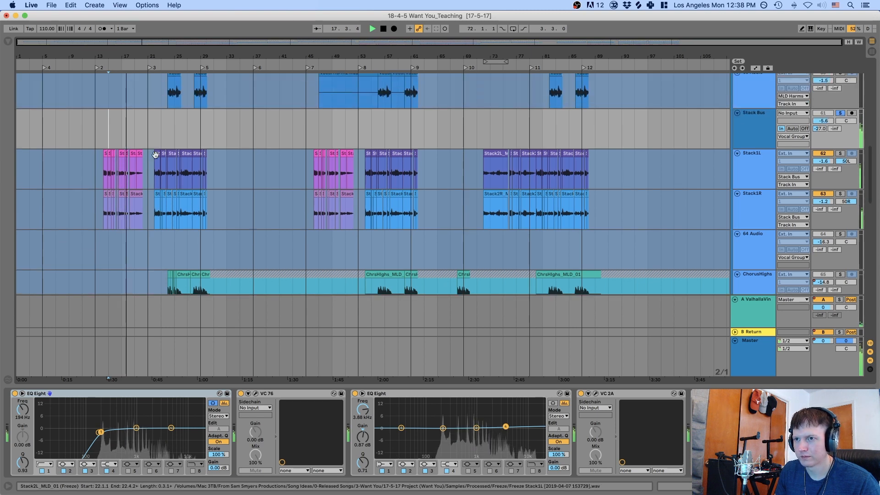
{"action": "left_click", "coordinate": [155, 130]}
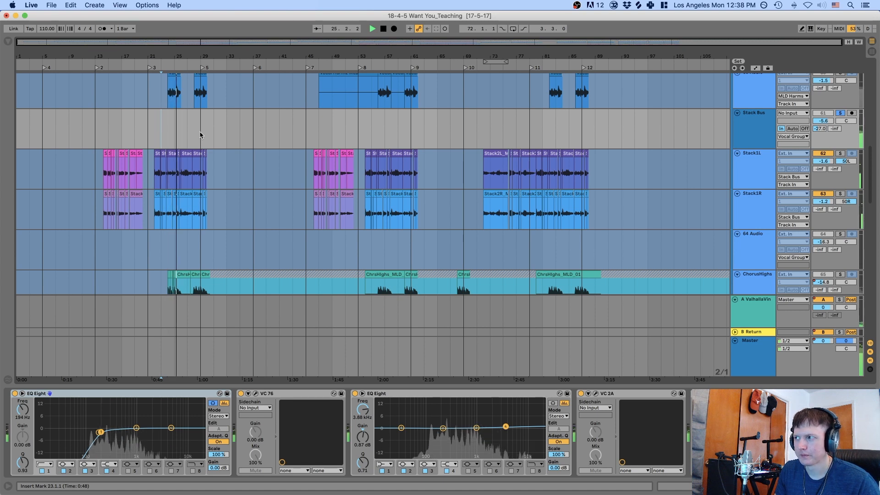
Examine the EQ Eight and Doubler chains on Stack1L and Stack1R alongside the Stack Bus effect chain
{"action": "left_click", "coordinate": [760, 160]}
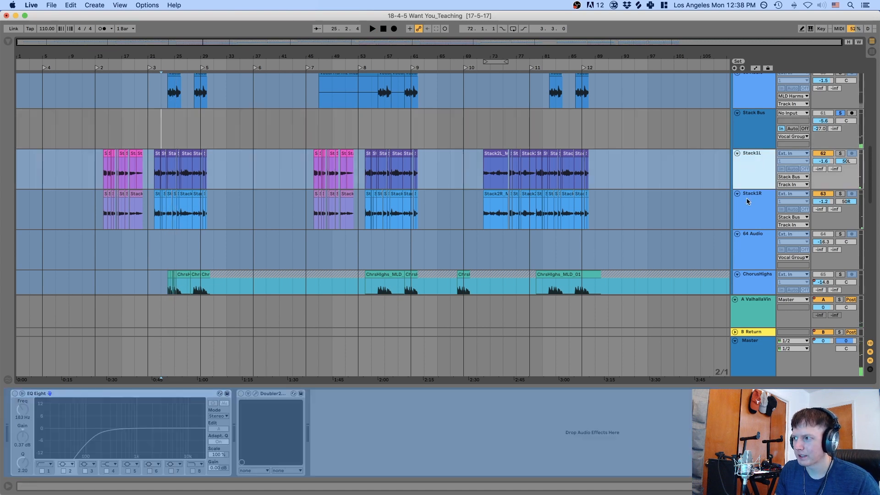
{"action": "left_click", "coordinate": [748, 201]}
{"action": "left_click", "coordinate": [750, 165]}
{"action": "left_click", "coordinate": [757, 129]}
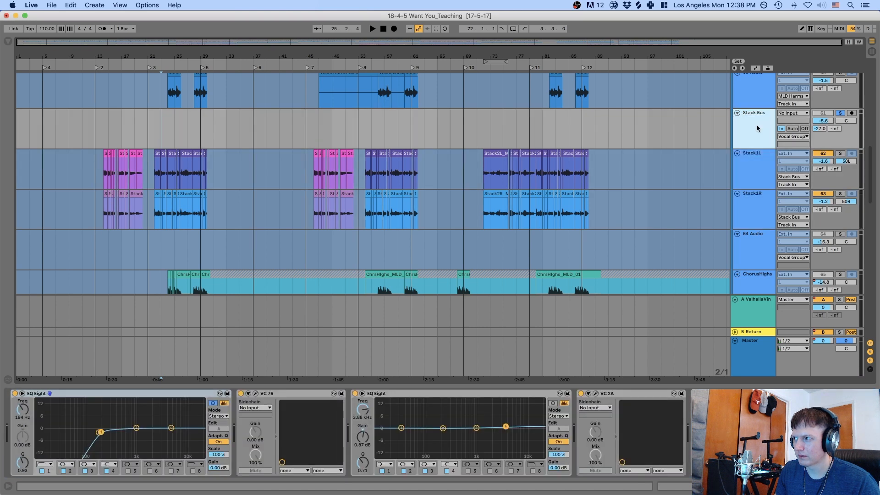
{"action": "left_click", "coordinate": [755, 156]}
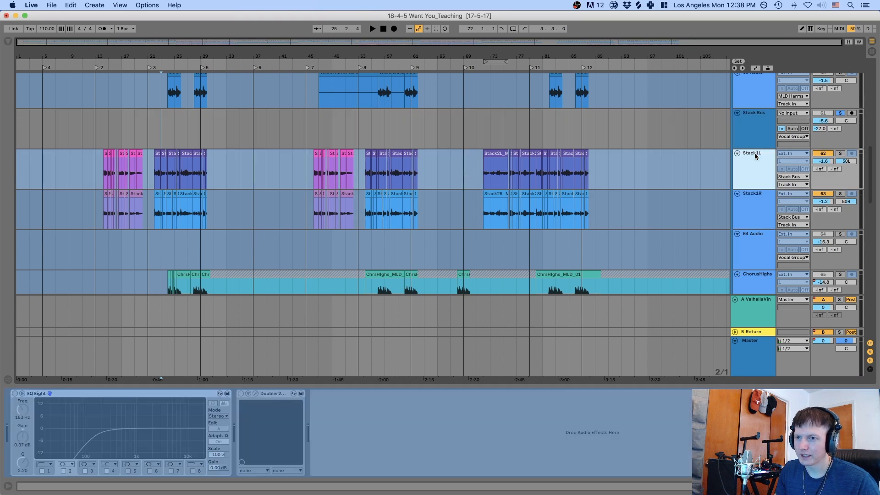
{"action": "left_click", "coordinate": [757, 136]}
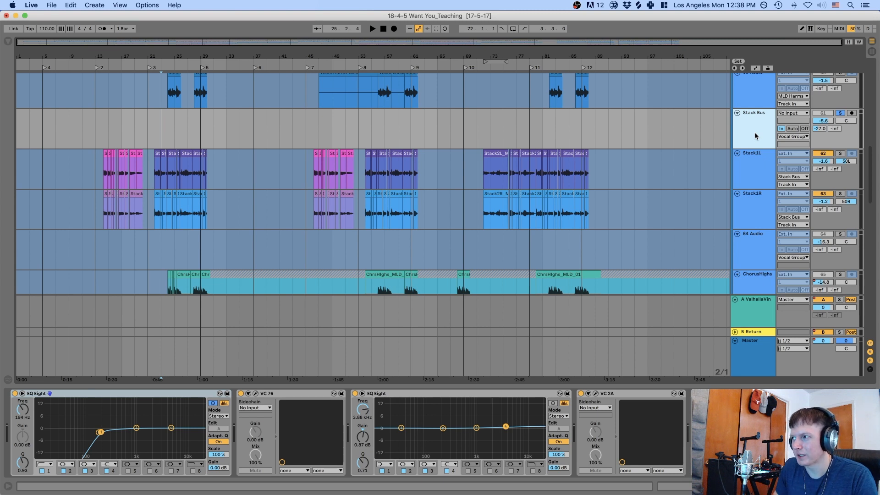
{"action": "left_click", "coordinate": [756, 158]}
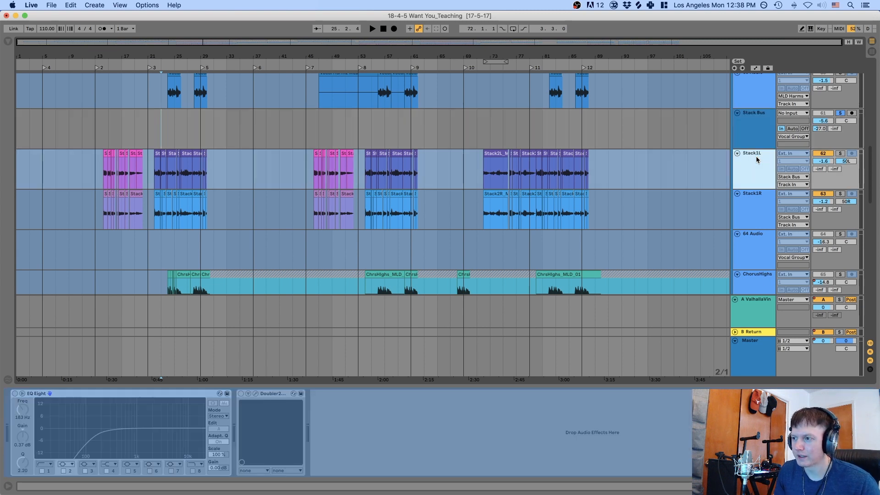
{"action": "left_click", "coordinate": [756, 125]}
{"action": "left_click", "coordinate": [746, 158]}
{"action": "left_click", "coordinate": [755, 204]}
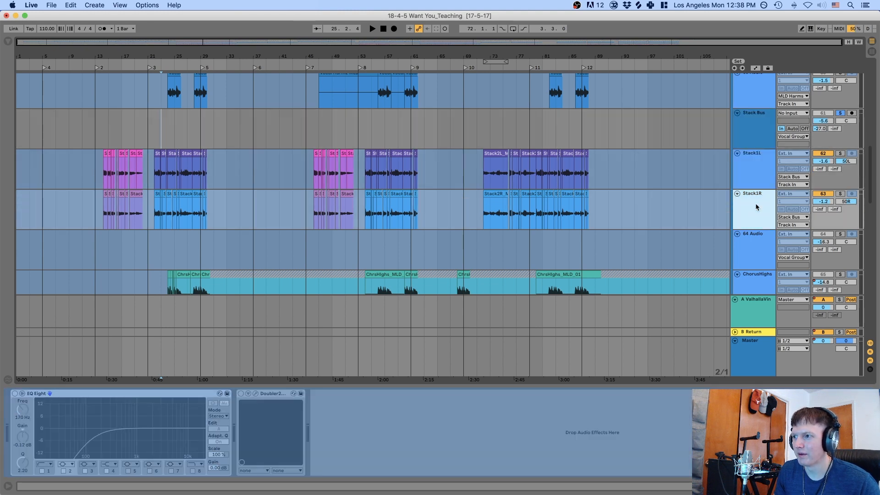
{"action": "left_click", "coordinate": [755, 158]}
{"action": "scroll", "coordinate": [755, 161], "scroll_direction": "down", "scroll_amount": 1}
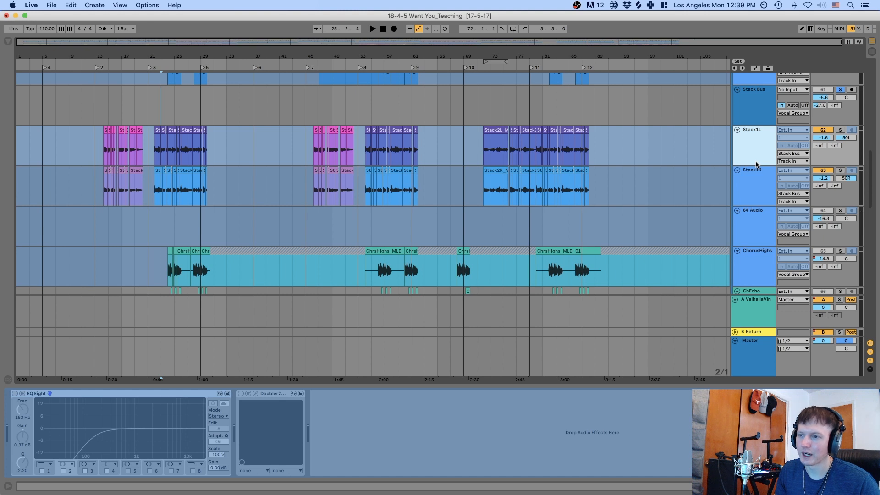
{"action": "left_click", "coordinate": [755, 173]}
Solo the ChorusHighs track and play it from bar 25
{"action": "scroll", "coordinate": [754, 175], "scroll_direction": "down", "scroll_amount": 2}
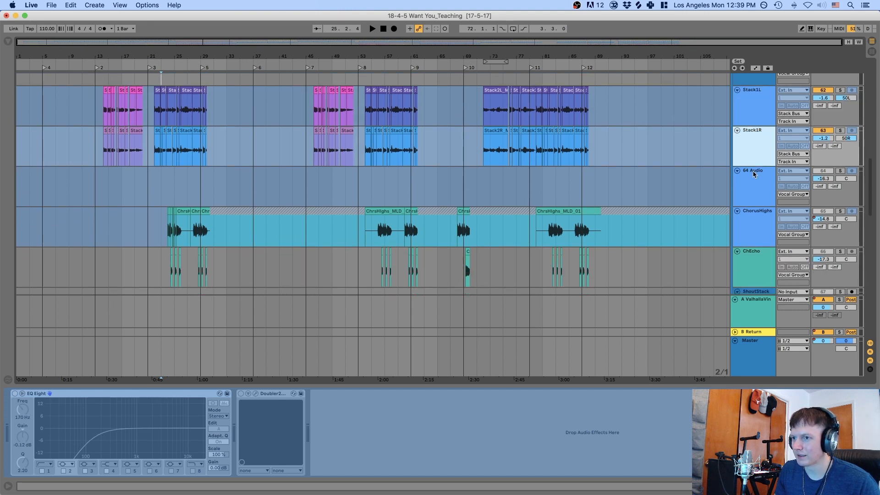
{"action": "left_click", "coordinate": [168, 186]}
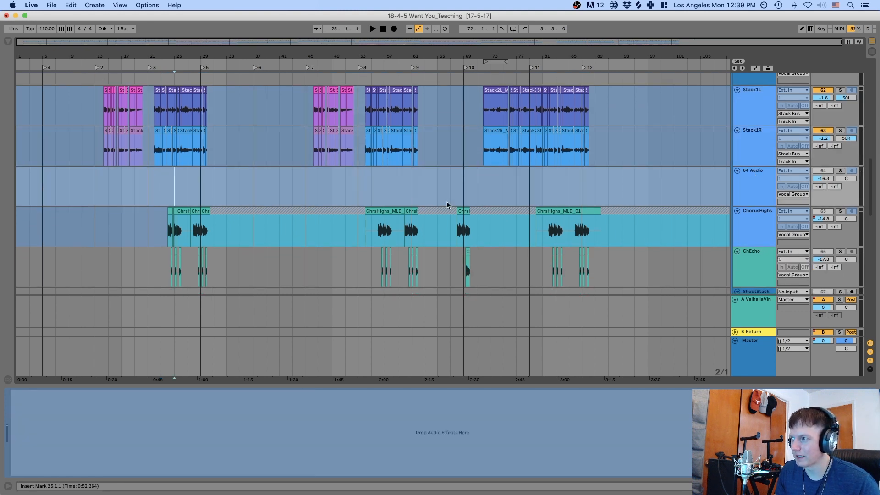
{"action": "left_click", "coordinate": [839, 211]}
{"action": "key", "text": "space"}
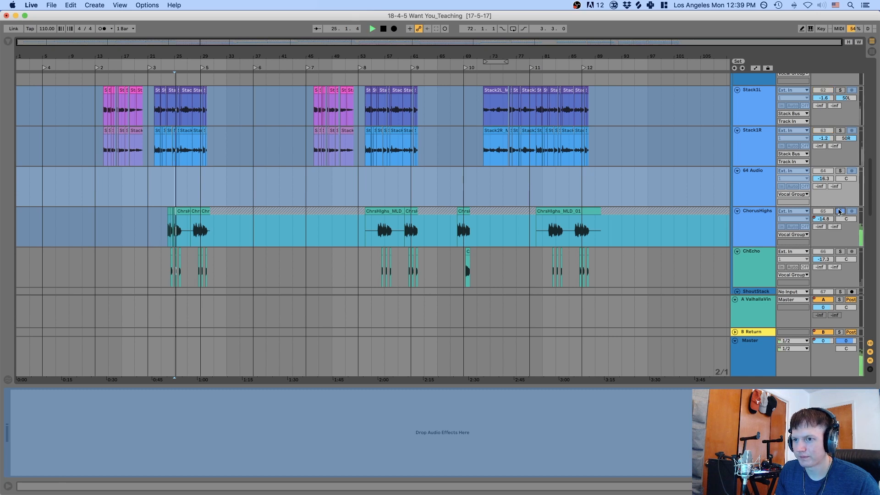
{"action": "scroll", "coordinate": [701, 198], "scroll_direction": "down", "scroll_amount": 2}
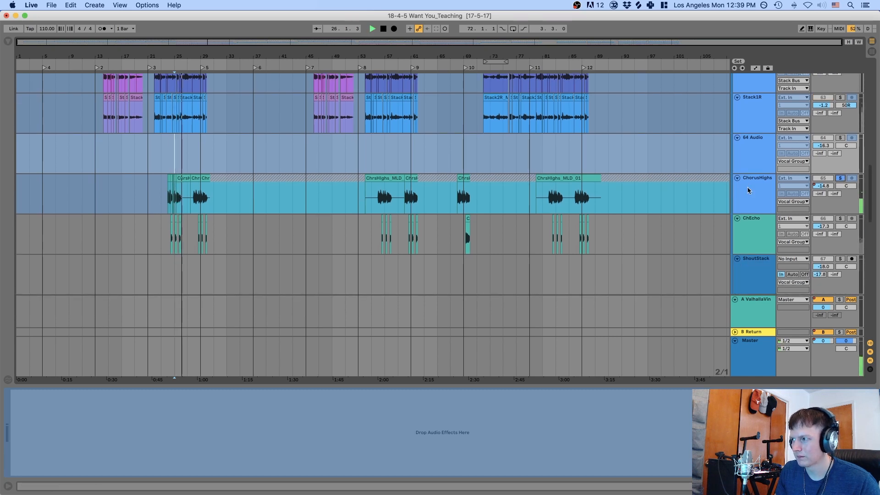
Unfreeze the ChorusHighs track and play it soloed from bar 23 with its effect chain shown
{"action": "left_click", "coordinate": [749, 185]}
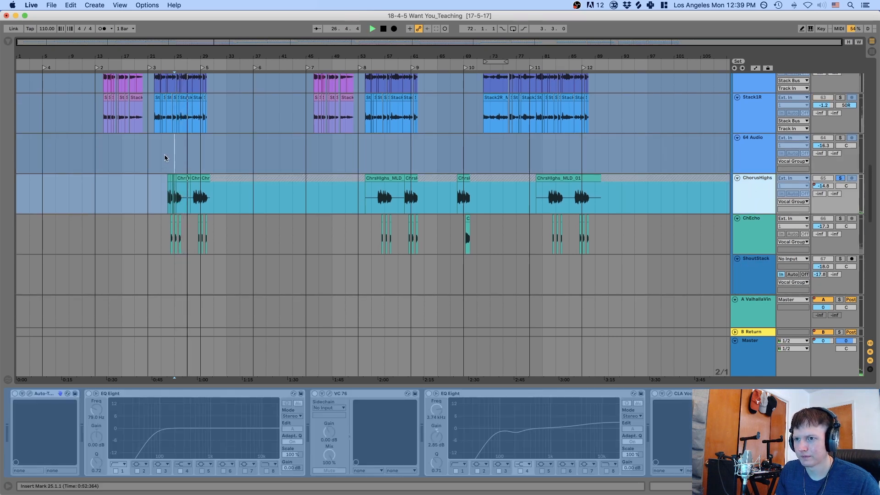
{"action": "left_click", "coordinate": [161, 155]}
{"action": "key", "text": "space"}
{"action": "right_click", "coordinate": [749, 192]}
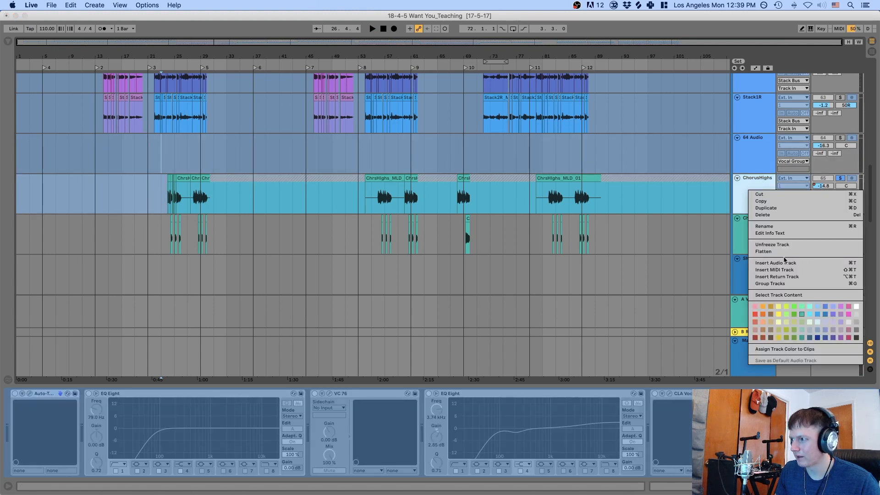
{"action": "key", "text": "Escape"}
{"action": "key", "text": "space"}
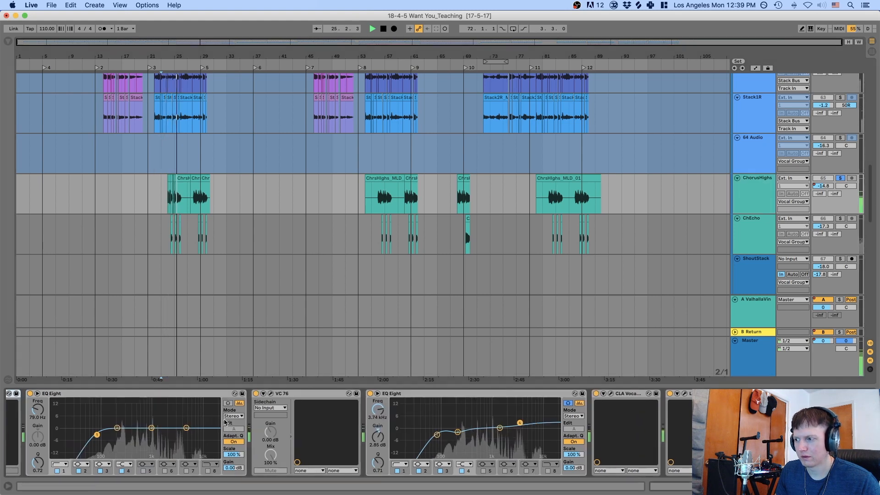
{"action": "key", "text": "space"}
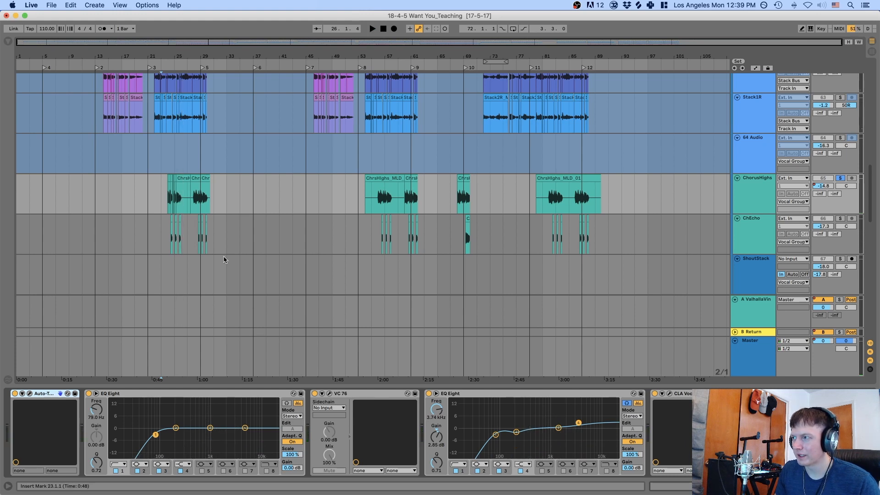
Inspect the Little AlterBoy pitch, formant and mix settings in the ChorusHighs effect chain
{"action": "left_click", "coordinate": [167, 205]}
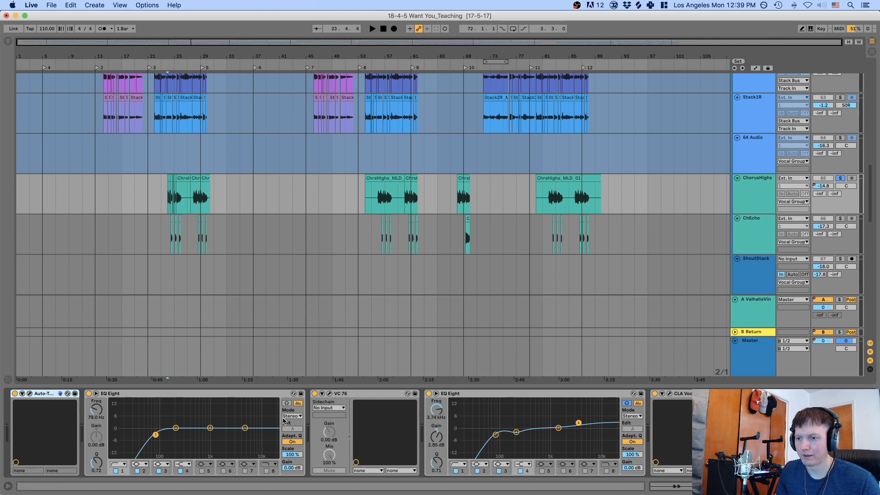
{"action": "scroll", "coordinate": [408, 414], "scroll_direction": "right", "scroll_amount": 5}
{"action": "scroll", "coordinate": [410, 415], "scroll_direction": "right", "scroll_amount": 1}
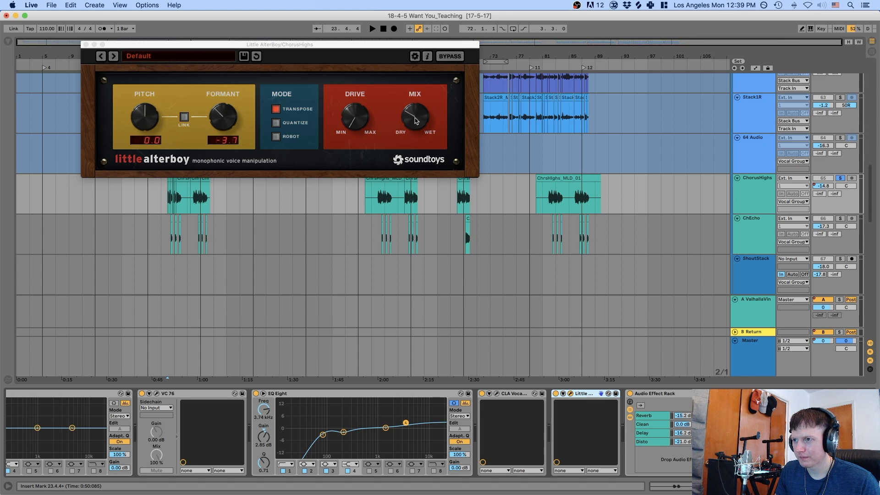
{"action": "left_click", "coordinate": [86, 44]}
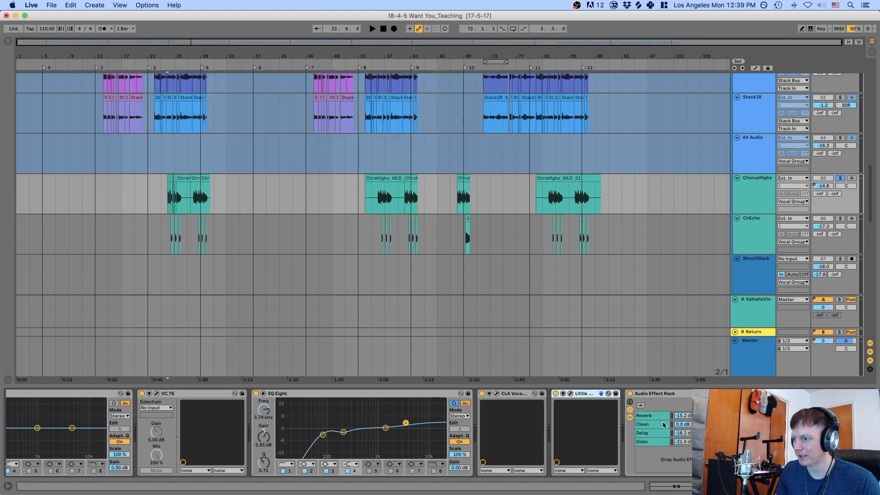
Select the ChorusHighs Audio Effect Rack, play from just before bar 24, and clear the solo to hear the full mix
{"action": "left_click", "coordinate": [656, 397]}
{"action": "key", "text": "space"}
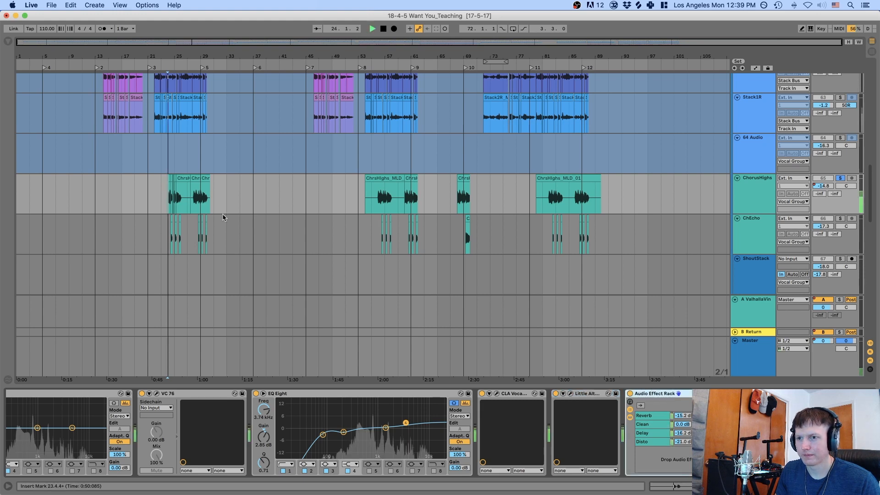
{"action": "left_click", "coordinate": [842, 179]}
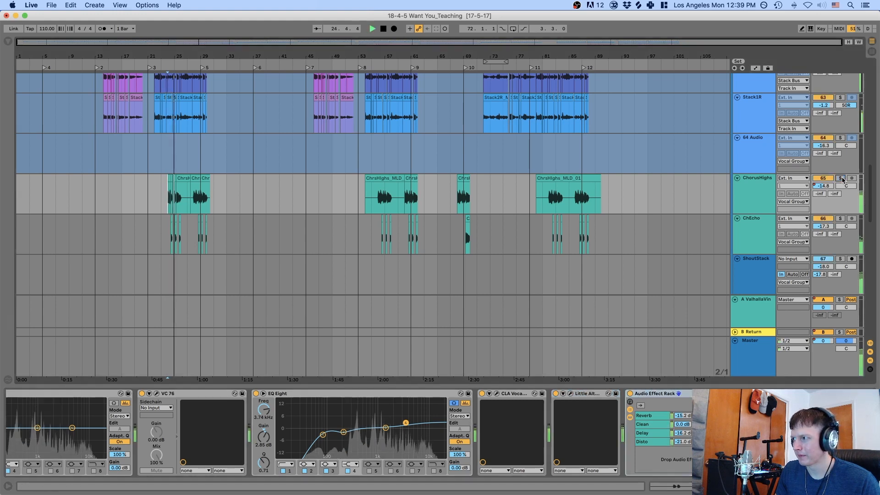
Play the ChEcho track soloed from its first clip after bar 24, and add ChorusHighs to the solo
{"action": "left_click", "coordinate": [840, 218]}
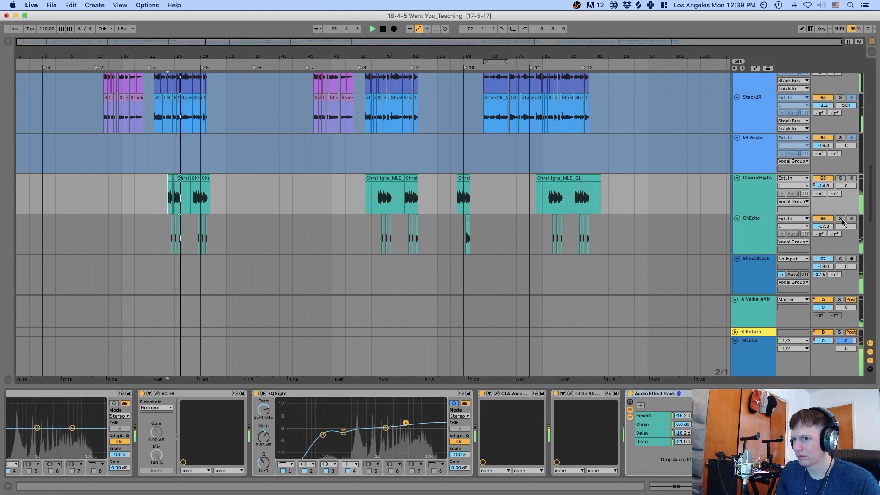
{"action": "left_click", "coordinate": [169, 246]}
{"action": "left_click_drag", "start_coordinate": [164, 54], "coordinate": [166, 186]}
{"action": "key", "text": "space"}
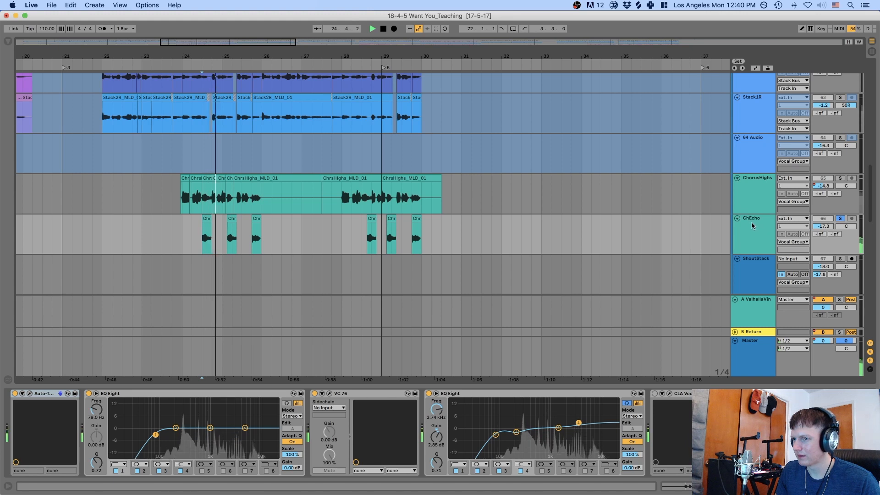
{"action": "left_click", "coordinate": [840, 180], "text": "super"}
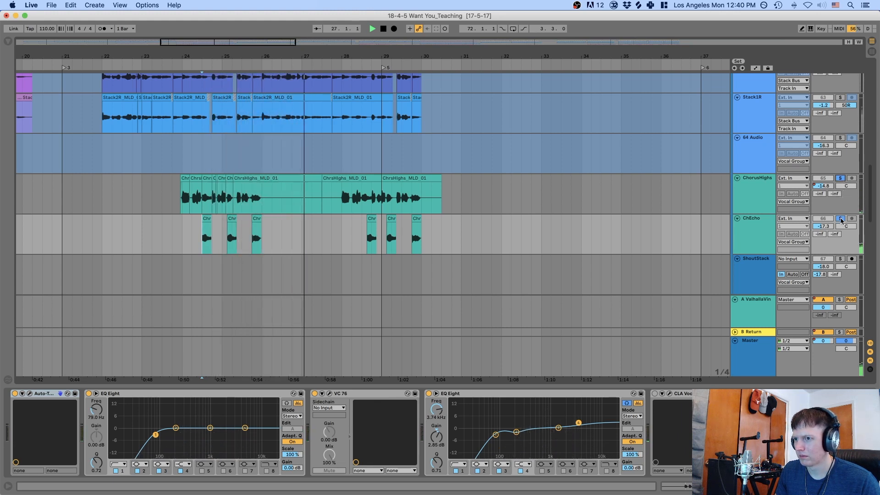
Play ChEcho and ChorusHighs from bar 24 with ChEcho's effect chain shown, then take ChorusHighs out of the solo
{"action": "left_click_drag", "start_coordinate": [181, 235], "coordinate": [283, 237]}
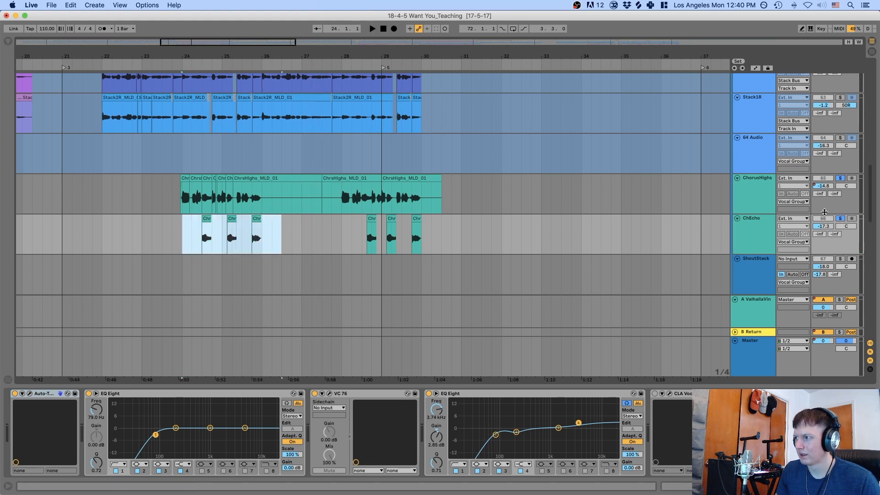
{"action": "left_click", "coordinate": [763, 223]}
{"action": "scroll", "coordinate": [437, 432], "scroll_direction": "right", "scroll_amount": 10}
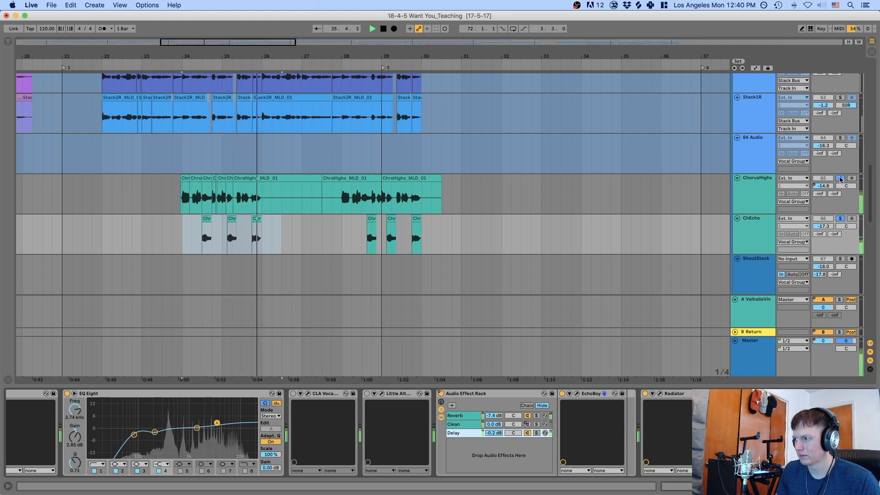
{"action": "left_click", "coordinate": [841, 179]}
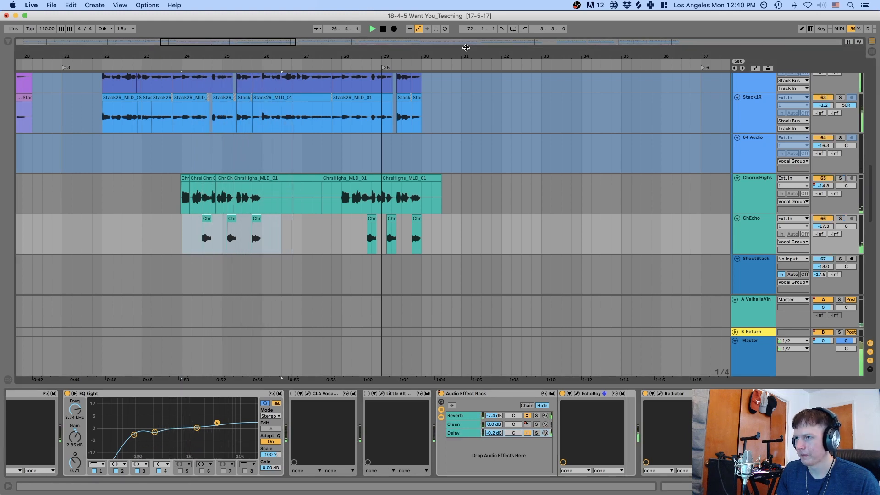
Solo the ShoutStack bus and play it from bar 24
{"action": "left_click_drag", "start_coordinate": [466, 47], "coordinate": [517, 183]}
{"action": "scroll", "coordinate": [517, 182], "scroll_direction": "down", "scroll_amount": 5}
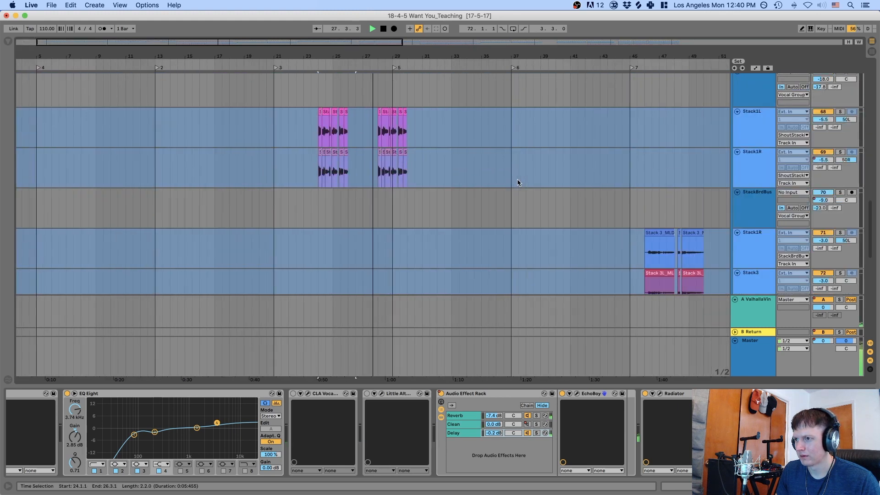
{"action": "scroll", "coordinate": [517, 181], "scroll_direction": "up", "scroll_amount": 3}
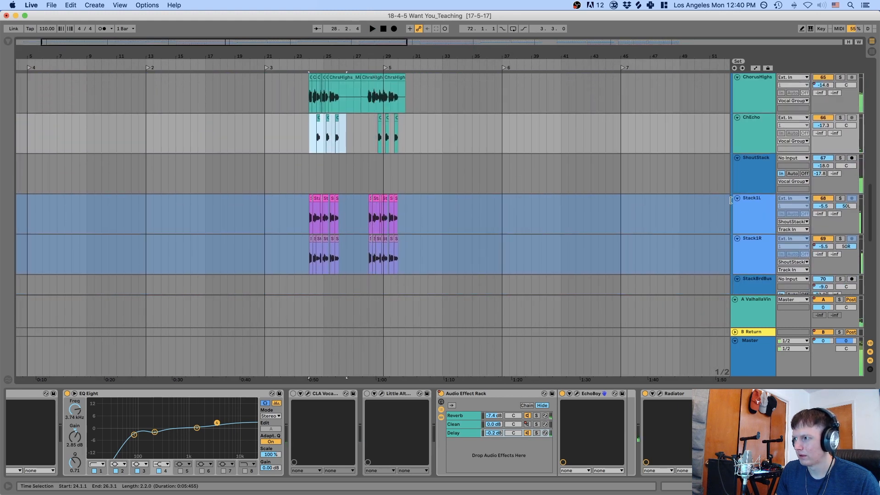
{"action": "left_click", "coordinate": [846, 199]}
{"action": "left_click", "coordinate": [842, 159]}
{"action": "key", "text": "space"}
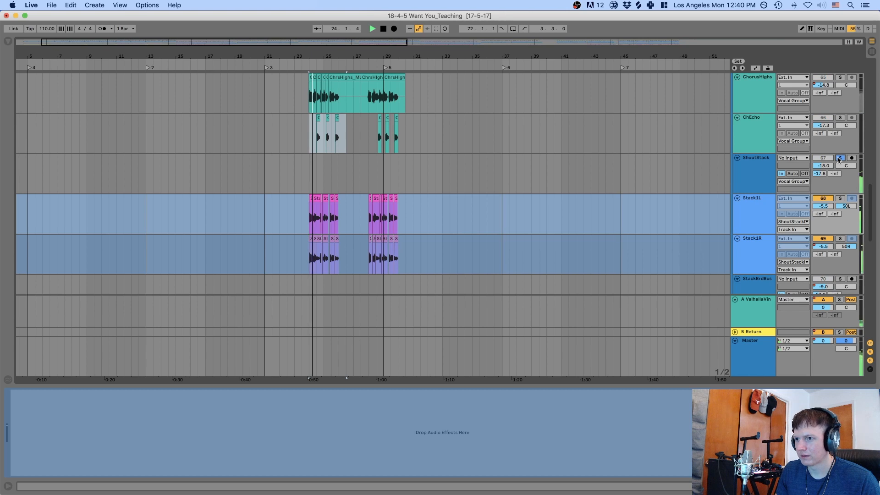
Add ChorusHighs to the solo to hear it together with ShoutStack, and stop playback
{"action": "scroll", "coordinate": [834, 106], "scroll_direction": "up", "scroll_amount": 1}
{"action": "scroll", "coordinate": [834, 106], "scroll_direction": "up", "scroll_amount": 1}
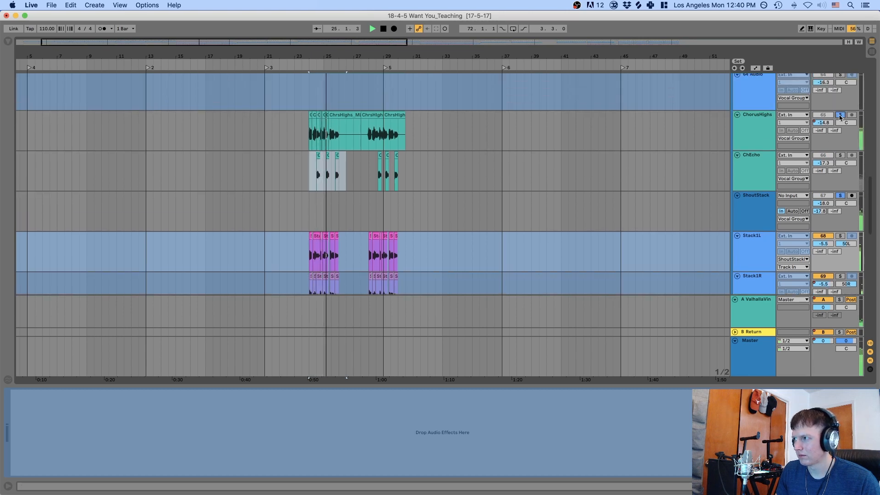
{"action": "scroll", "coordinate": [840, 118], "scroll_direction": "up", "scroll_amount": 1}
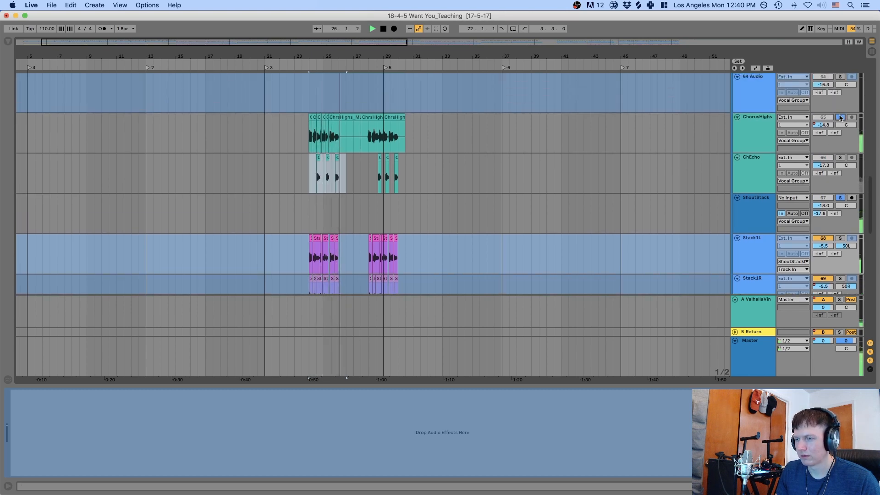
{"action": "key", "text": "space"}
Replay the soloed ShoutStack bus from bar 24 while looking over the StackBrdBus and Stack3 tracks below it
{"action": "scroll", "coordinate": [581, 139], "scroll_direction": "down", "scroll_amount": 2}
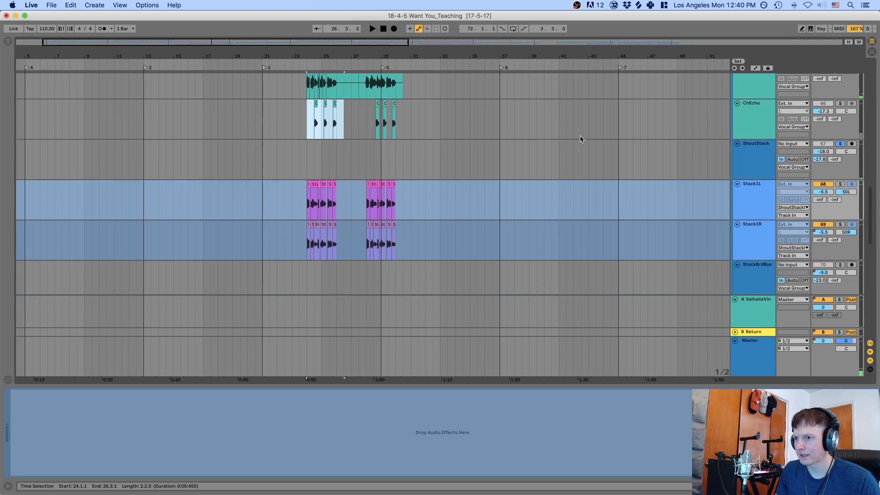
{"action": "scroll", "coordinate": [581, 139], "scroll_direction": "down", "scroll_amount": 3}
{"action": "key", "text": "space"}
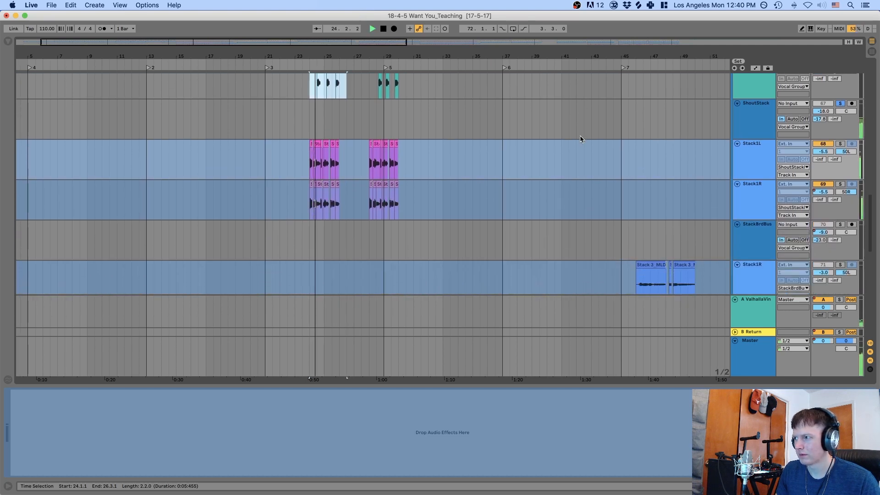
{"action": "scroll", "coordinate": [580, 139], "scroll_direction": "down", "scroll_amount": 10}
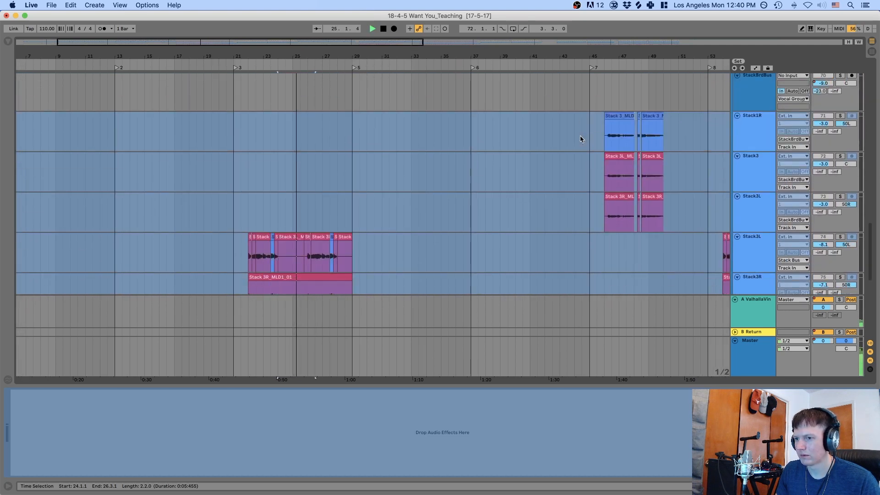
{"action": "scroll", "coordinate": [578, 139], "scroll_direction": "down", "scroll_amount": 2}
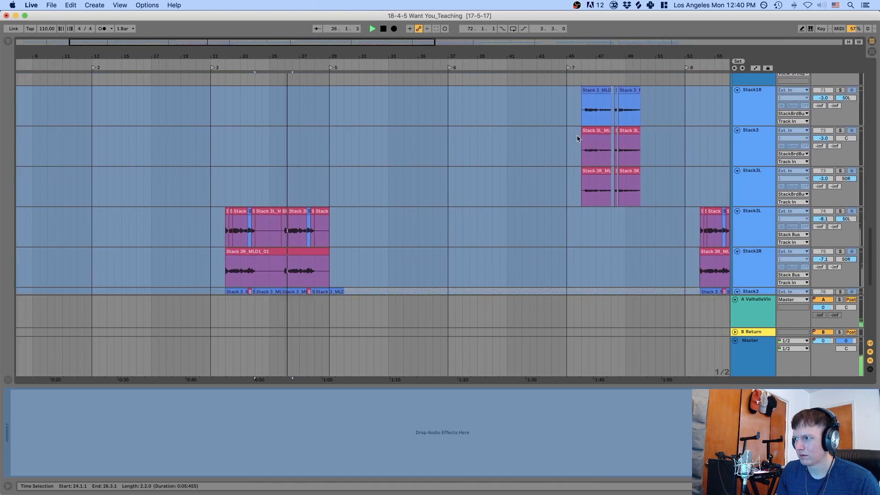
{"action": "scroll", "coordinate": [577, 139], "scroll_direction": "left", "scroll_amount": 2}
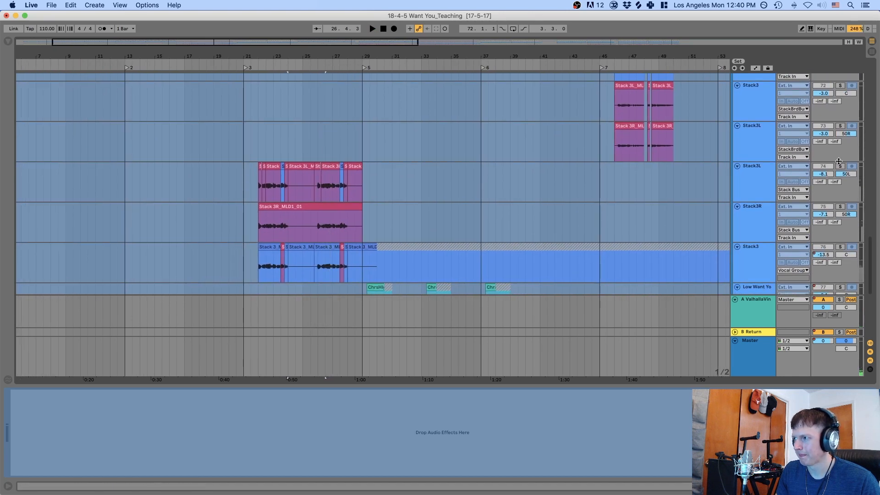
Solo the StackBrdBus bus and start playback at bar 22 with its effect chain shown
{"action": "scroll", "coordinate": [838, 166], "scroll_direction": "up", "scroll_amount": 5}
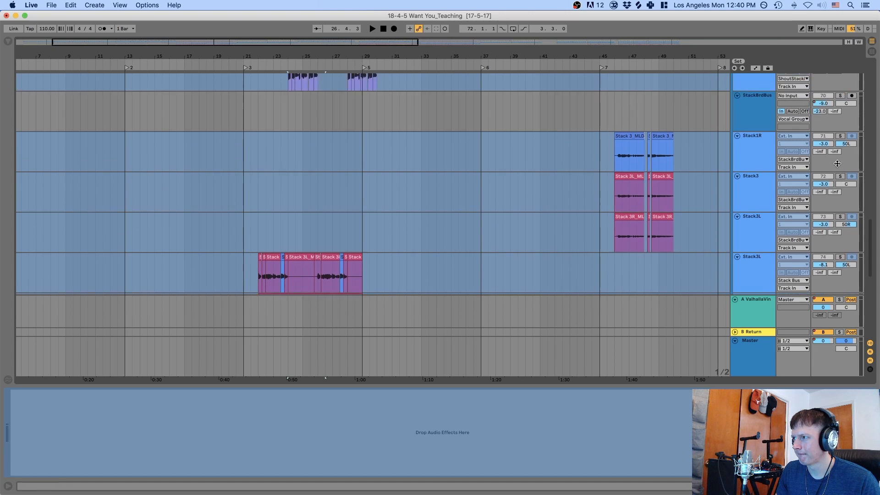
{"action": "scroll", "coordinate": [390, 110], "scroll_direction": "down", "scroll_amount": 2}
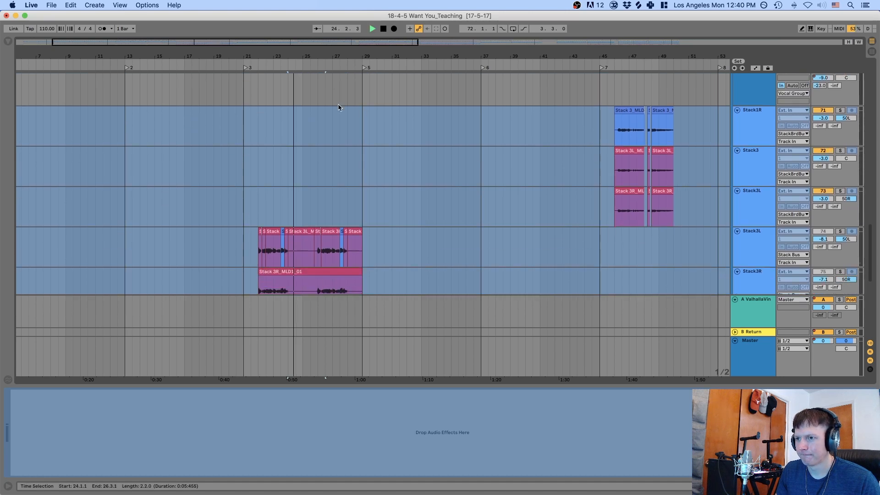
{"action": "left_click", "coordinate": [256, 83]}
{"action": "key", "text": "space"}
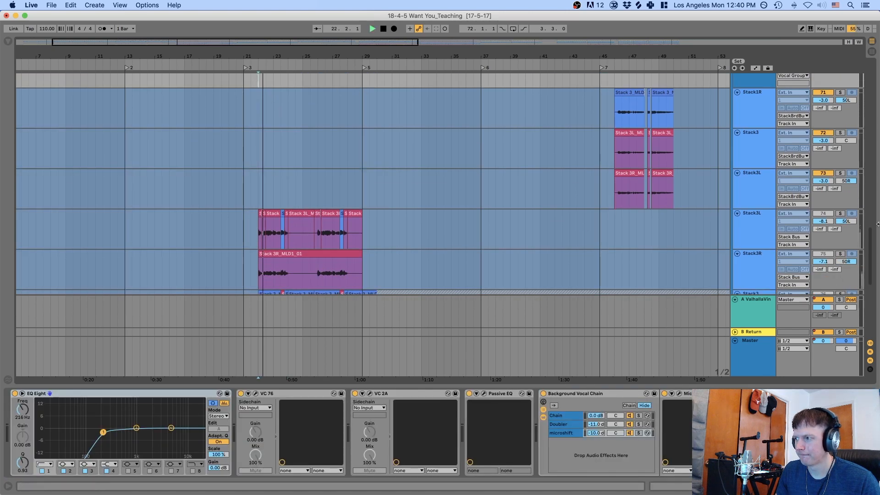
Clear the StackBrdBus solo, solo the Stack3R track below and play it from bar 22
{"action": "left_click", "coordinate": [840, 215]}
{"action": "scroll", "coordinate": [840, 215], "scroll_direction": "down", "scroll_amount": 2}
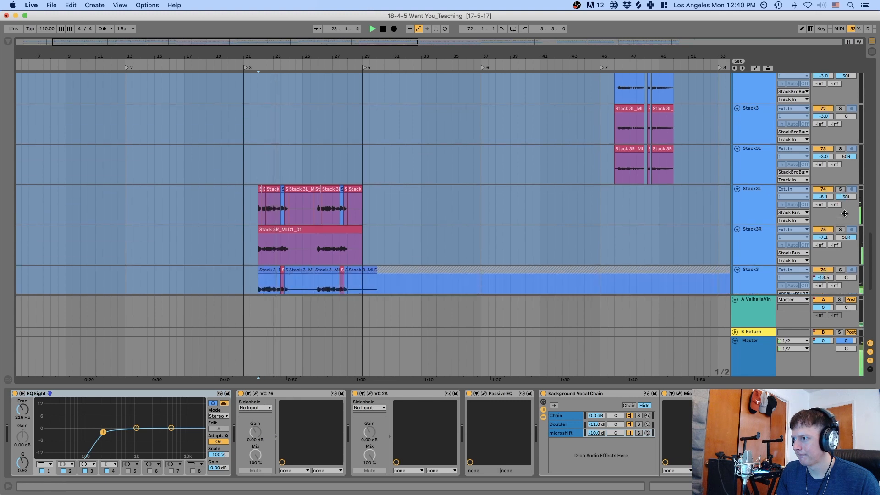
{"action": "left_click", "coordinate": [840, 225]}
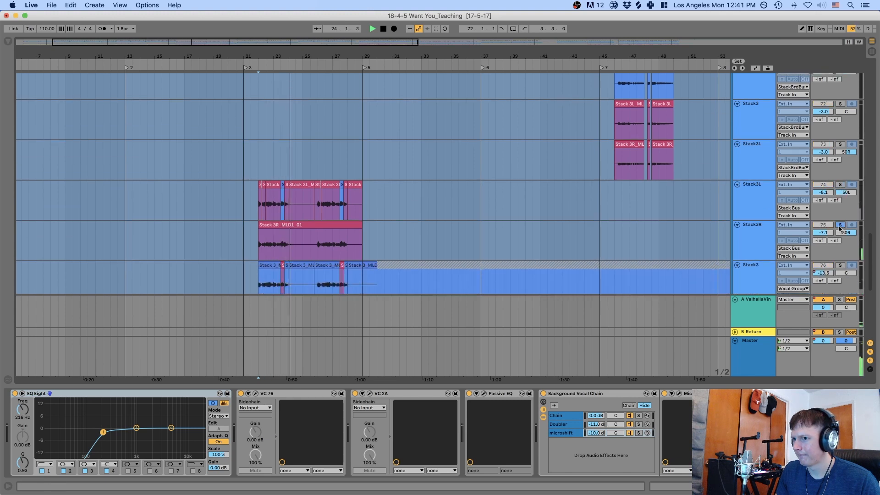
{"action": "scroll", "coordinate": [842, 226], "scroll_direction": "down", "scroll_amount": 3}
{"action": "key", "text": "space"}
{"action": "left_click", "coordinate": [840, 219]}
{"action": "key", "text": "space"}
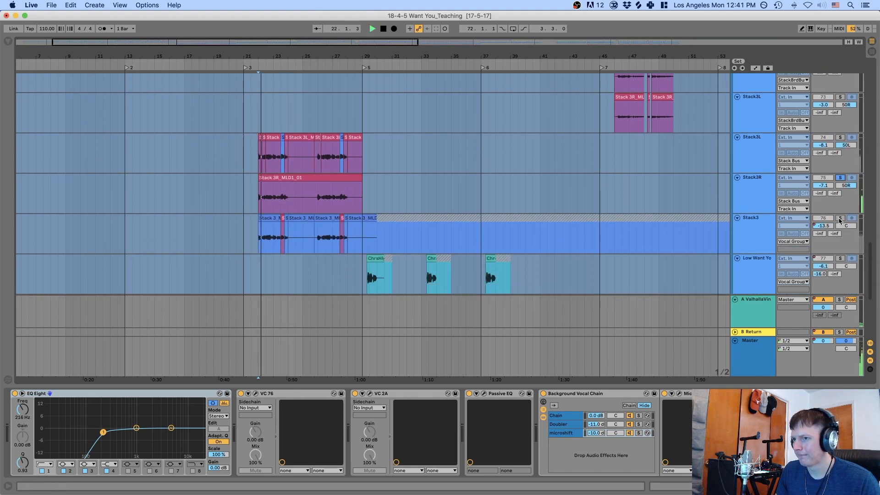
Solo the Stack3L, Stack3R and Stack3 tracks holding the bar 22 clips and play them together from bar 22
{"action": "left_click", "coordinate": [840, 138]}
{"action": "left_click", "coordinate": [840, 177], "text": "super"}
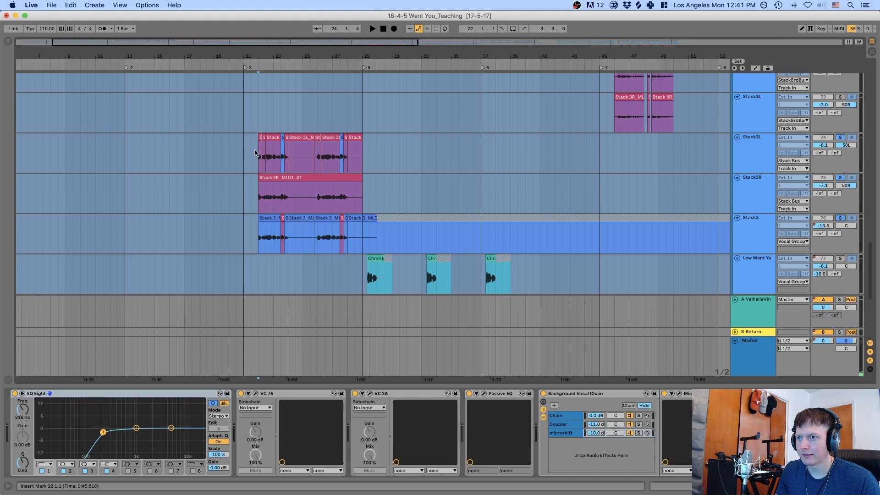
{"action": "left_click", "coordinate": [255, 153]}
{"action": "key", "text": "space"}
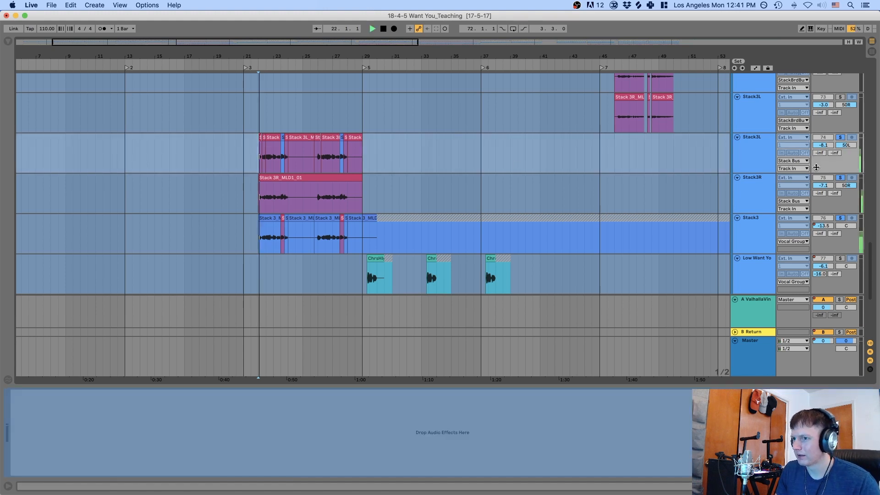
{"action": "left_click", "coordinate": [840, 219]}
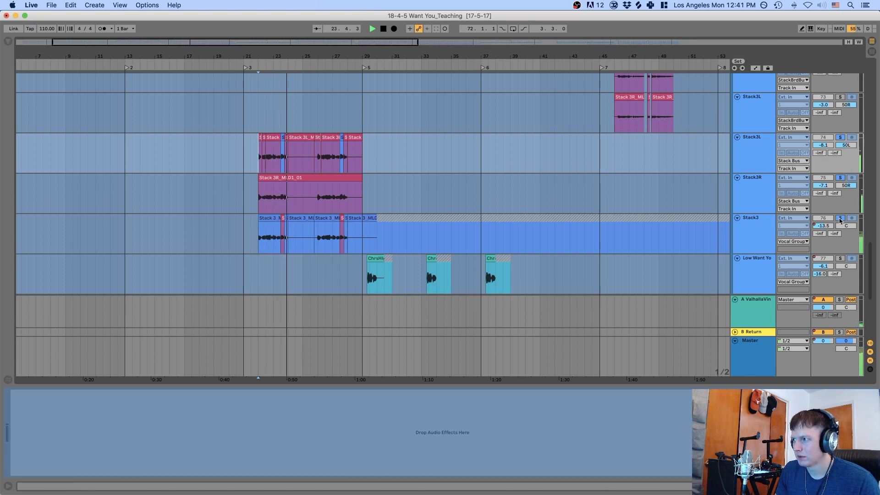
Replay from bar 22 with the solos cleared, looking over the tracks down to Adlibs and reverby voc
{"action": "key", "text": "space"}
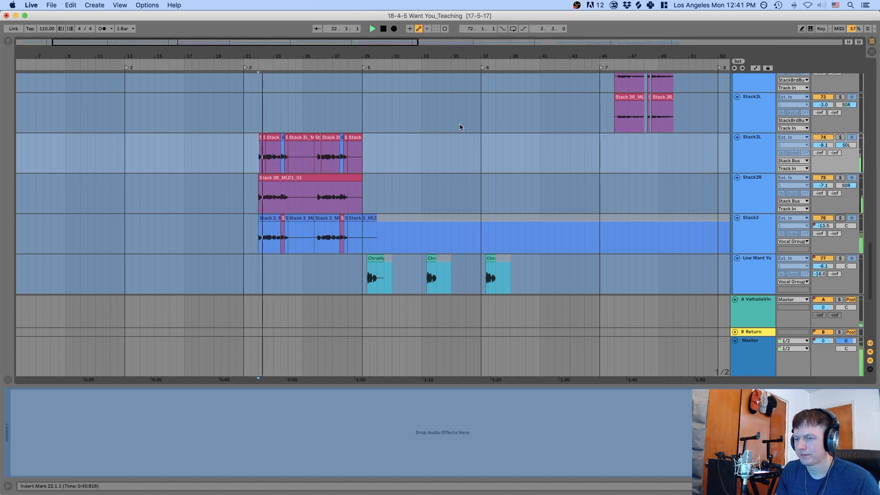
{"action": "scroll", "coordinate": [460, 127], "scroll_direction": "down", "scroll_amount": 2}
{"action": "scroll", "coordinate": [755, 124], "scroll_direction": "up", "scroll_amount": 1}
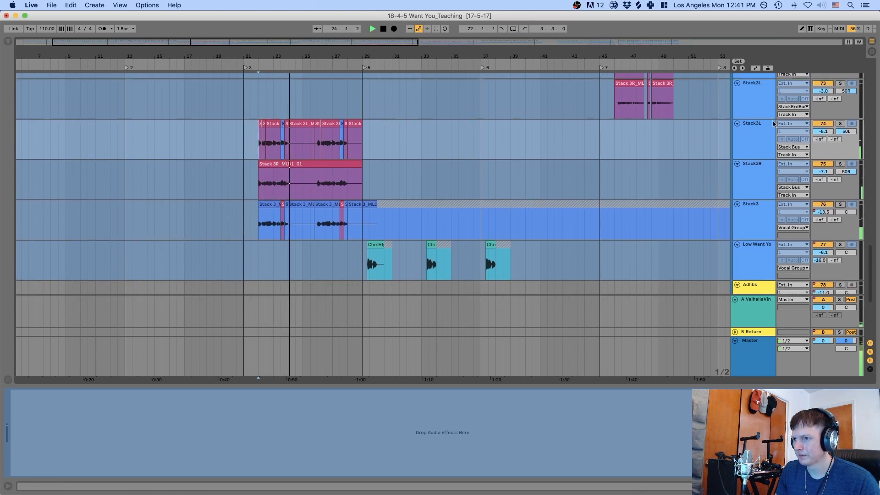
{"action": "scroll", "coordinate": [323, 159], "scroll_direction": "down", "scroll_amount": 5}
{"action": "scroll", "coordinate": [323, 159], "scroll_direction": "down", "scroll_amount": 2}
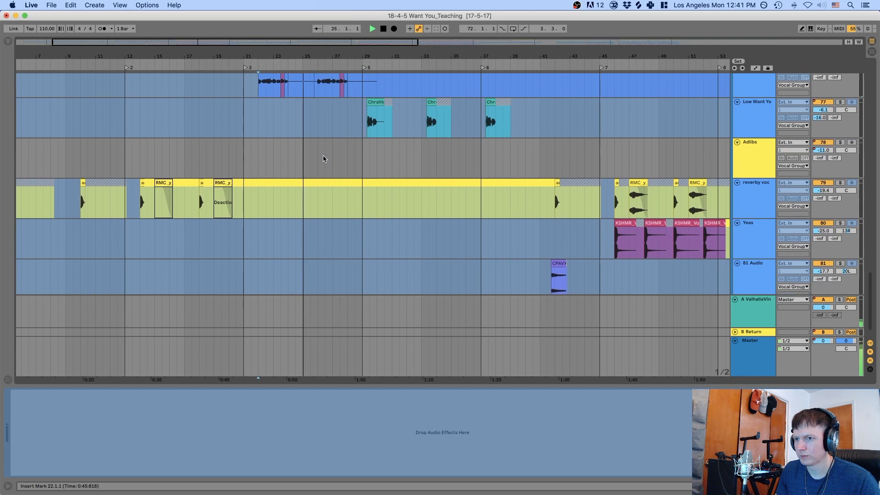
{"action": "scroll", "coordinate": [323, 159], "scroll_direction": "down", "scroll_amount": 2}
{"action": "scroll", "coordinate": [323, 159], "scroll_direction": "up", "scroll_amount": 8}
{"action": "scroll", "coordinate": [323, 158], "scroll_direction": "up", "scroll_amount": 3}
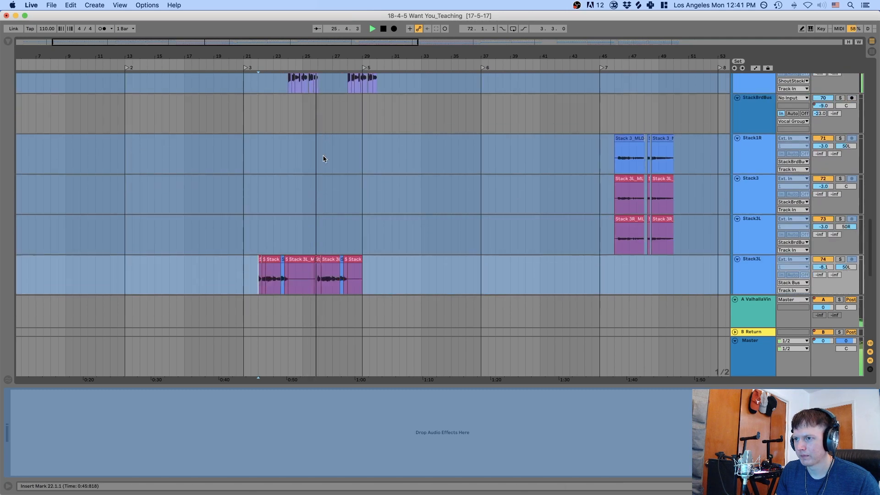
Stop playback and unfreeze the Stack3 track below Stack3R
{"action": "left_click", "coordinate": [758, 183]}
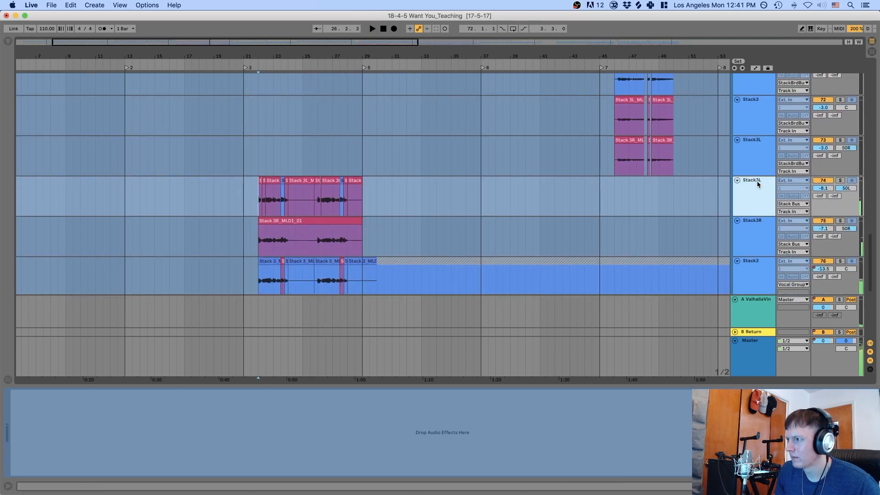
{"action": "left_click", "coordinate": [757, 234]}
{"action": "right_click", "coordinate": [757, 267]}
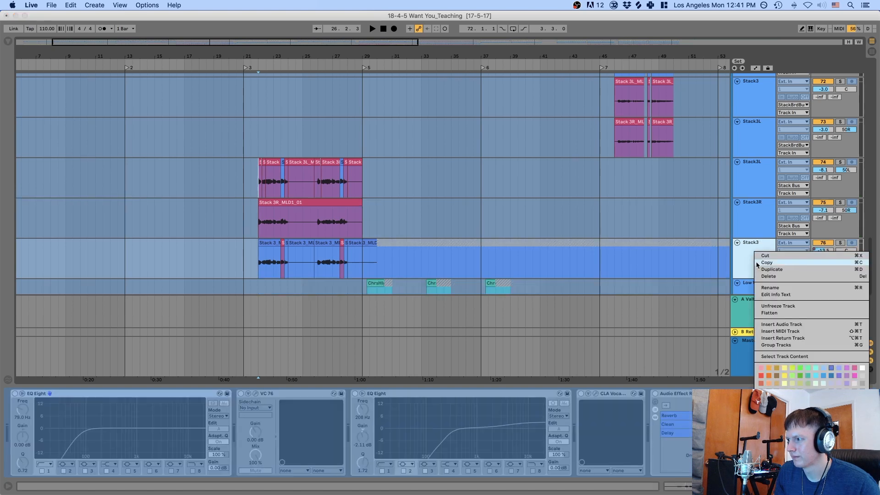
{"action": "left_click", "coordinate": [776, 306]}
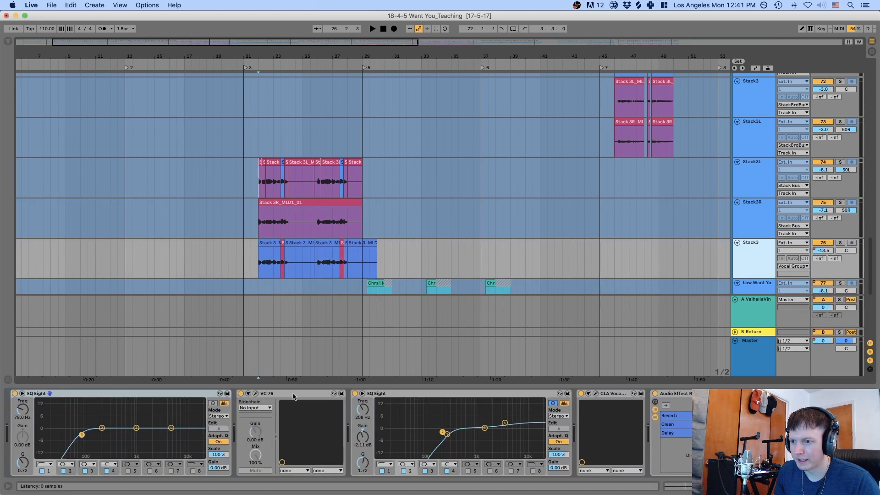
Inspect the Stack3 effect chain from VC 76 and the second EQ Eight through to the Audio Effect Rack
{"action": "left_click", "coordinate": [292, 396]}
{"action": "left_click", "coordinate": [383, 396]}
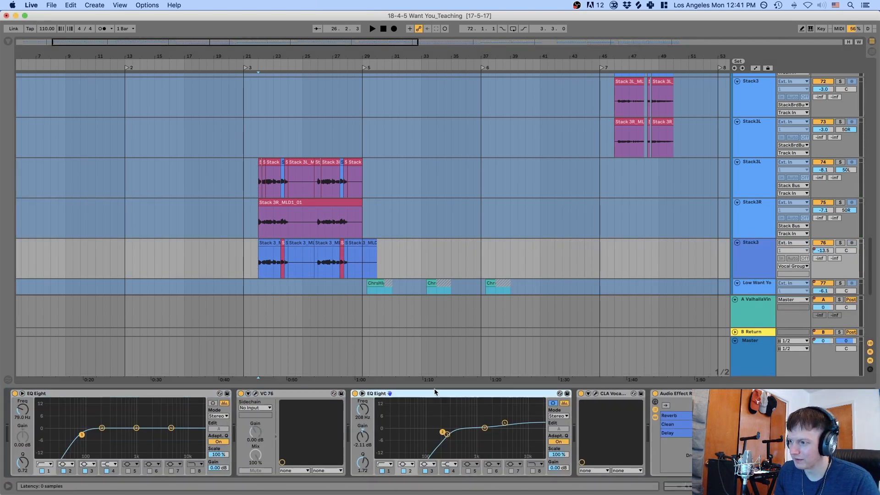
{"action": "scroll", "coordinate": [431, 394], "scroll_direction": "right", "scroll_amount": 8}
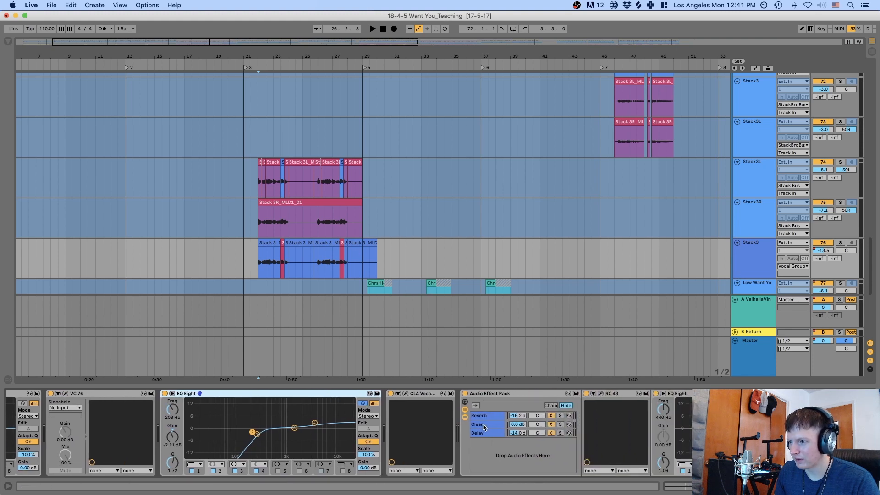
{"action": "scroll", "coordinate": [458, 426], "scroll_direction": "right", "scroll_amount": 3}
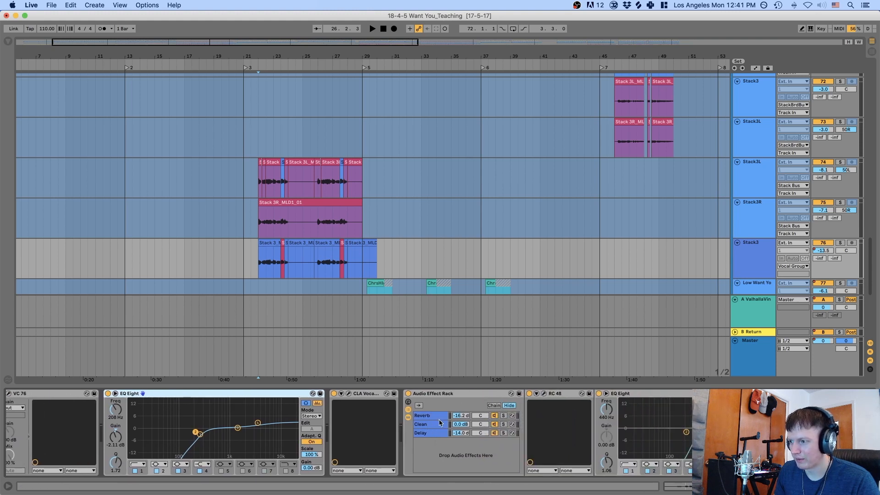
Check the Stack3, Stack3R and Stack3L tracks and show the StackBrdBus bus effect chain
{"action": "left_click", "coordinate": [756, 250]}
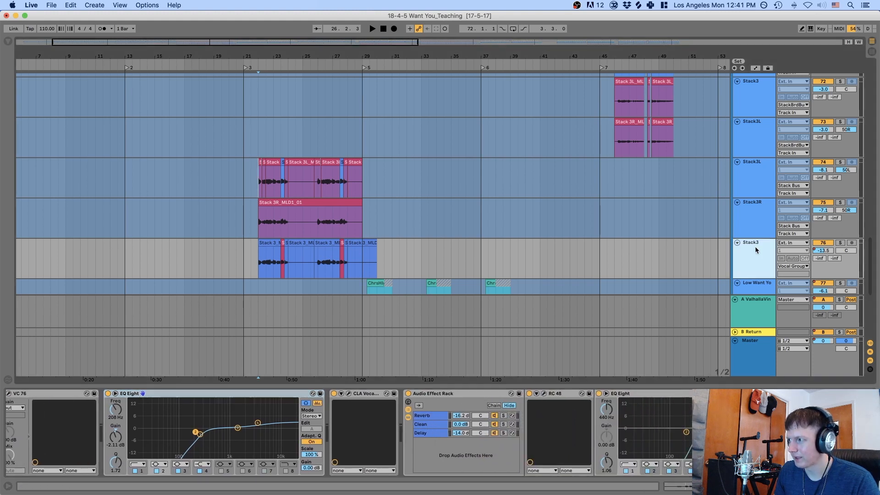
{"action": "left_click", "coordinate": [743, 215]}
{"action": "left_click", "coordinate": [752, 187]}
{"action": "scroll", "coordinate": [752, 187], "scroll_direction": "up", "scroll_amount": 5}
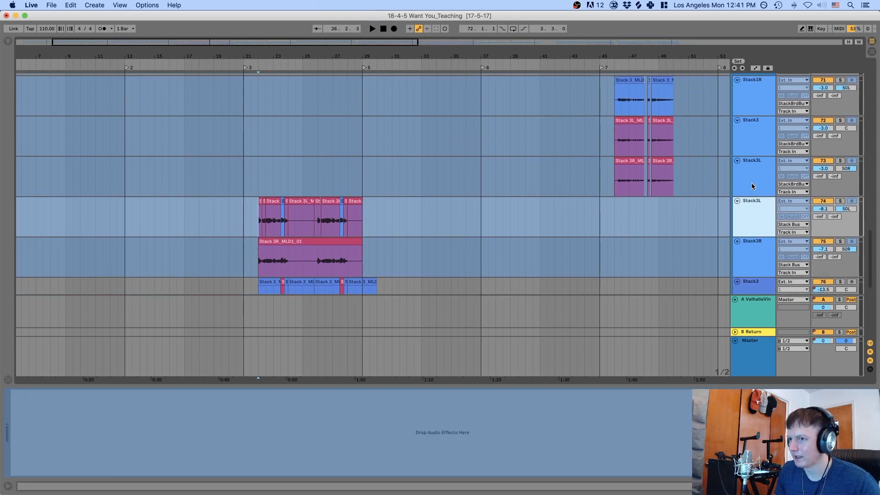
{"action": "scroll", "coordinate": [752, 186], "scroll_direction": "up", "scroll_amount": 2}
{"action": "left_click", "coordinate": [754, 184]}
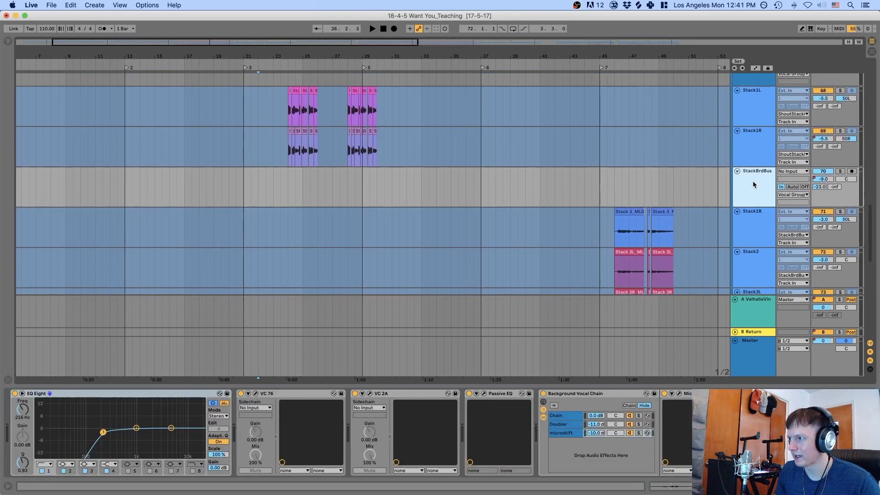
Solo the Doubler chain in StackBrdBus's Background Vocal Chain and play from bar 22, looking over the tracks below
{"action": "scroll", "coordinate": [233, 428], "scroll_direction": "right", "scroll_amount": 2}
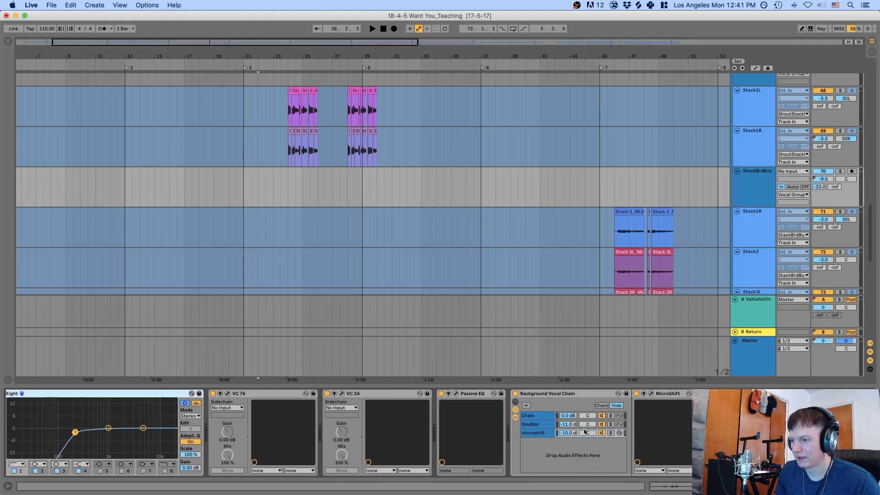
{"action": "left_click", "coordinate": [612, 425]}
{"action": "key", "text": "space"}
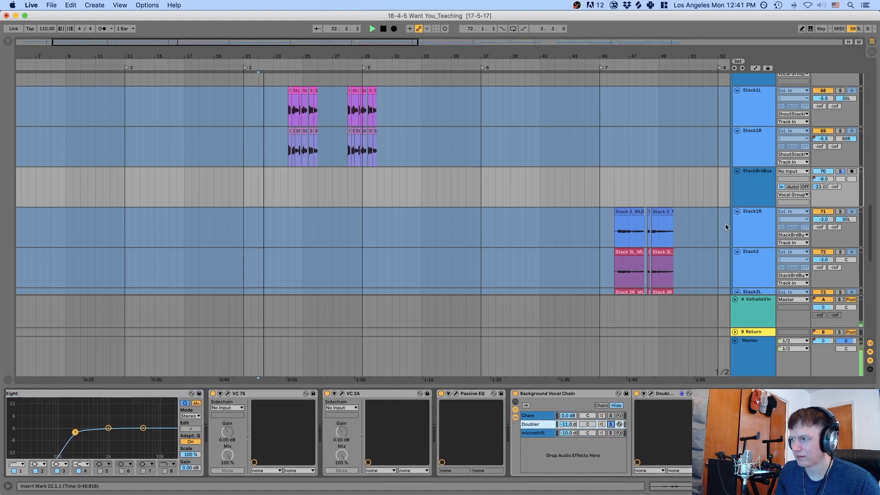
{"action": "scroll", "coordinate": [485, 170], "scroll_direction": "down", "scroll_amount": 3}
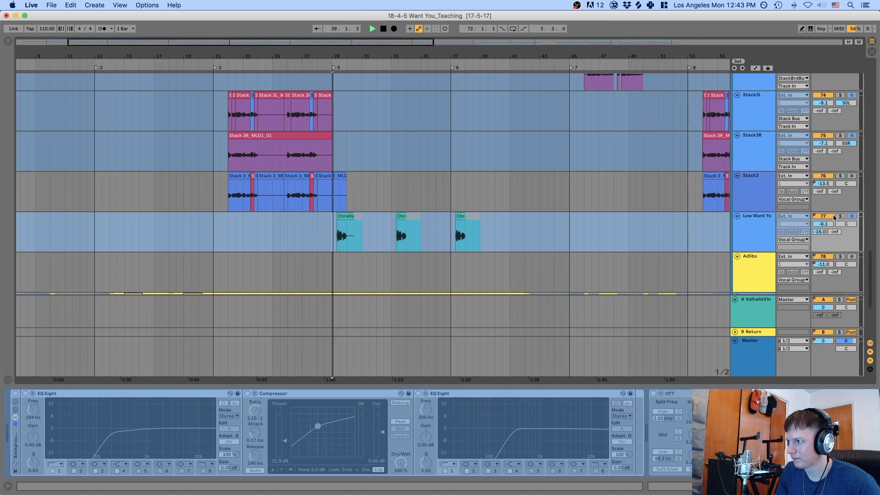
Solo and unfreeze the Low Want Yo track, look along its effect chain and stop playback
{"action": "left_click", "coordinate": [839, 216]}
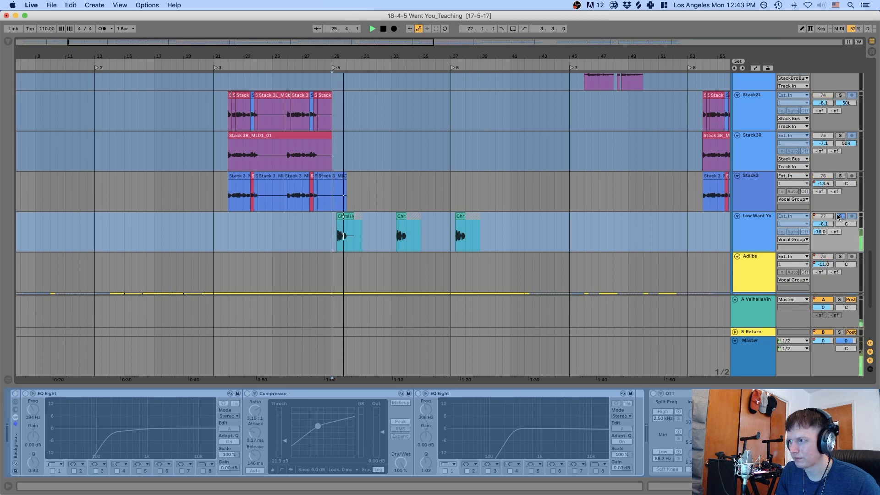
{"action": "right_click", "coordinate": [758, 221]}
{"action": "left_click", "coordinate": [783, 273]}
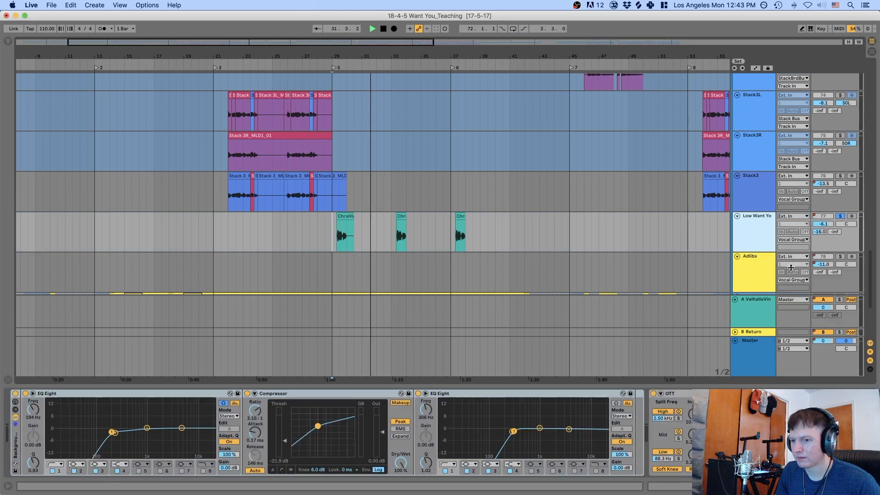
{"action": "scroll", "coordinate": [505, 406], "scroll_direction": "right", "scroll_amount": 5}
{"action": "key", "text": "space"}
Check the sample settings of the first ChrsHighs clip on Low Want Yo, close the clip detail and replay the clip
{"action": "double_click", "coordinate": [342, 217]}
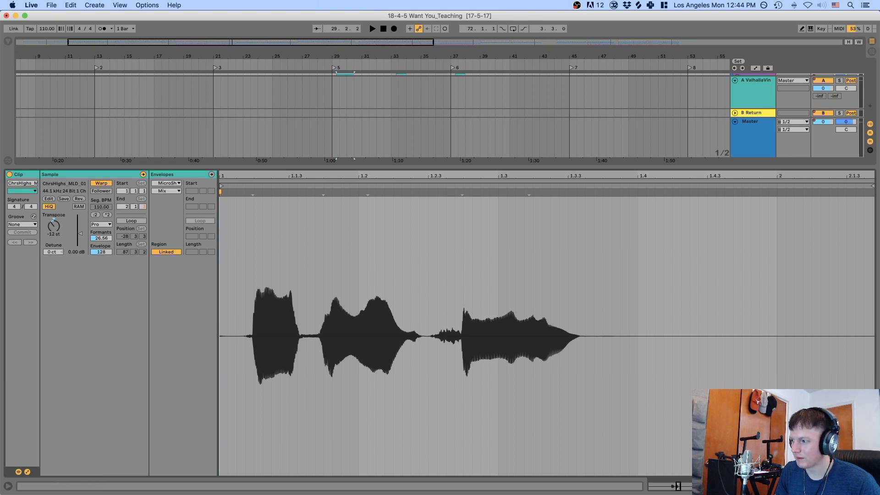
{"action": "key", "text": "super+alt+l"}
{"action": "key", "text": "space"}
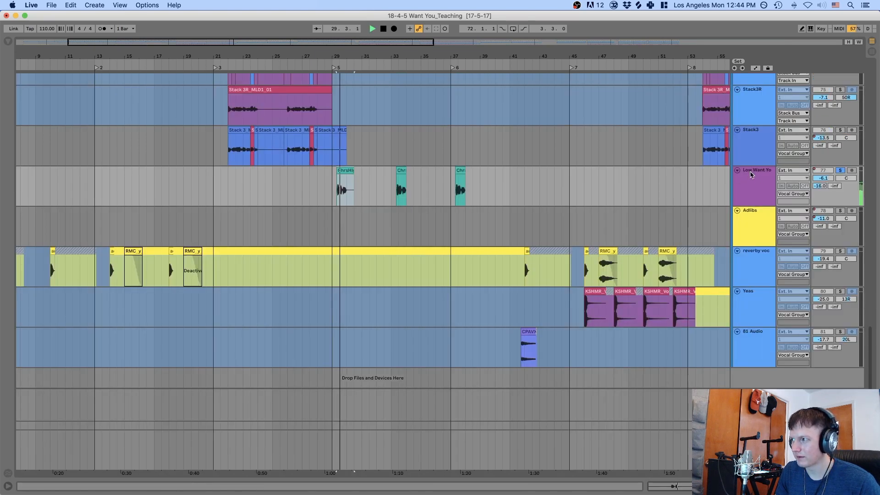
Show the Low Want Yo effect chain through OTT, MicroShift and Reverb, and replay the soloed track from bar 29
{"action": "left_click", "coordinate": [750, 171]}
{"action": "double_click", "coordinate": [750, 171]}
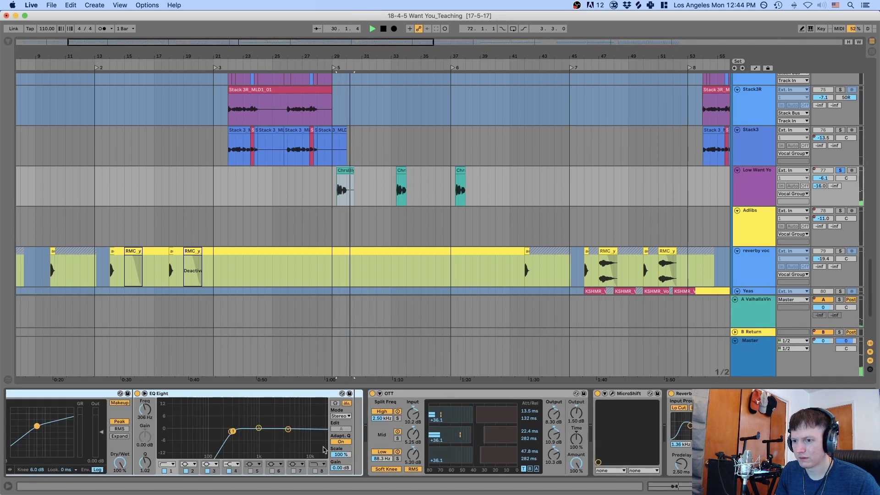
{"action": "left_click", "coordinate": [335, 187]}
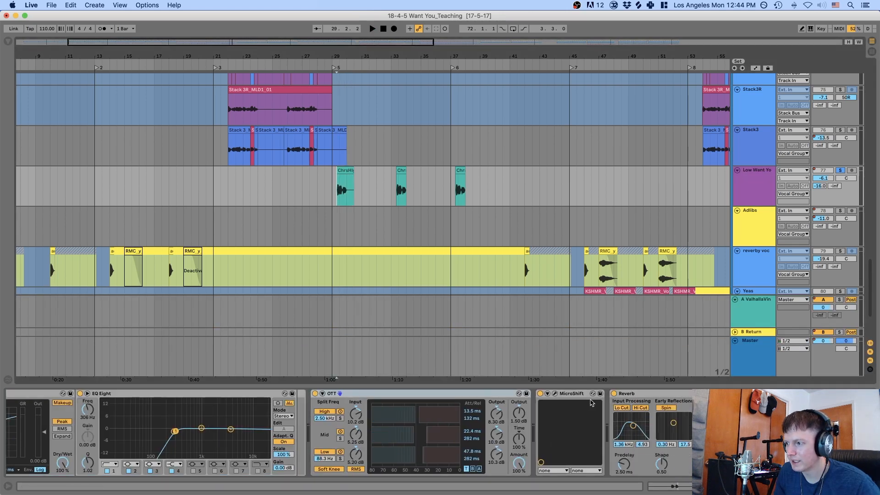
{"action": "key", "text": "space"}
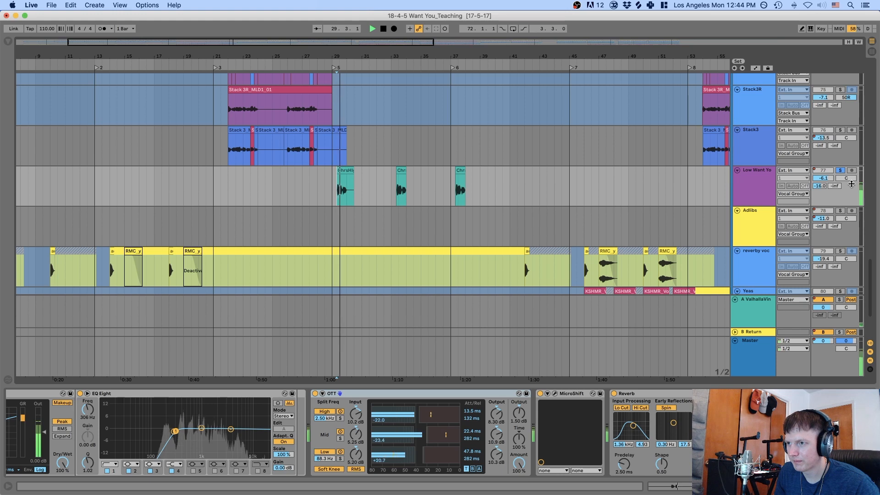
{"action": "key", "text": "space"}
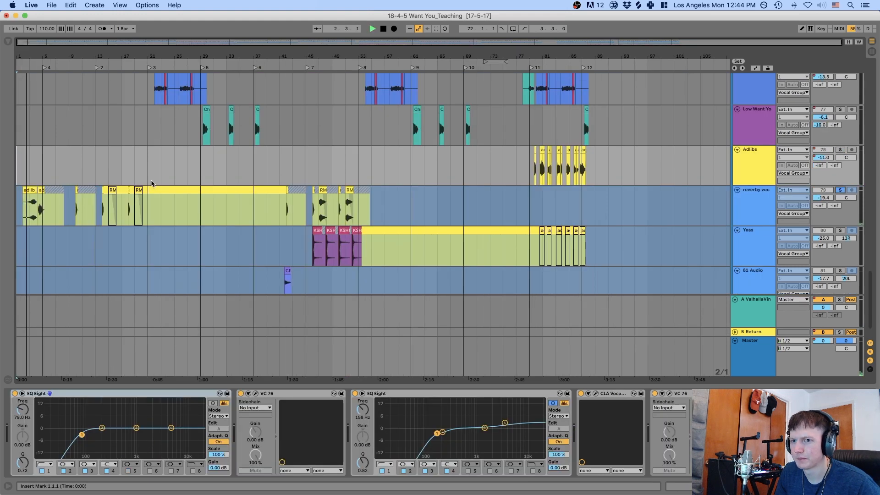
Solo reverby voc and play its opening adlib clips from the start of the song
{"action": "left_click", "coordinate": [841, 190]}
{"action": "left_click_drag", "start_coordinate": [25, 54], "coordinate": [25, 78]}
{"action": "scroll", "coordinate": [130, 195], "scroll_direction": "up", "scroll_amount": 1}
{"action": "scroll", "coordinate": [131, 194], "scroll_direction": "left", "scroll_amount": 2}
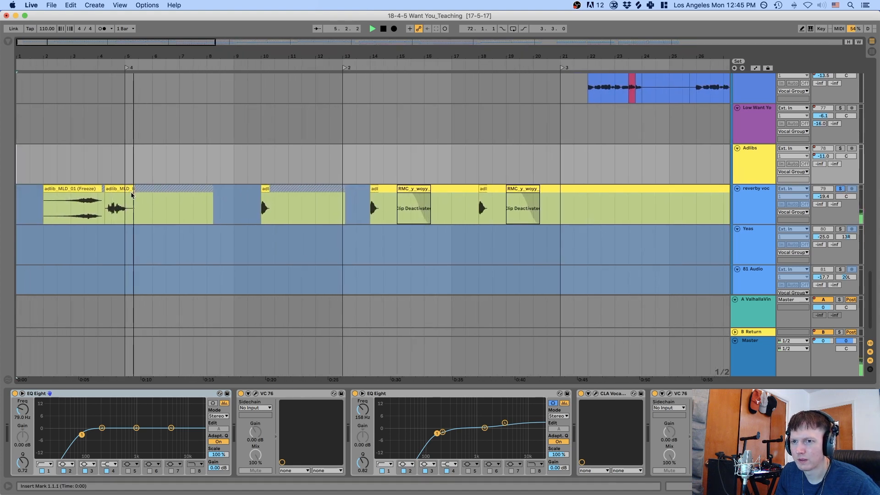
{"action": "key", "text": "space"}
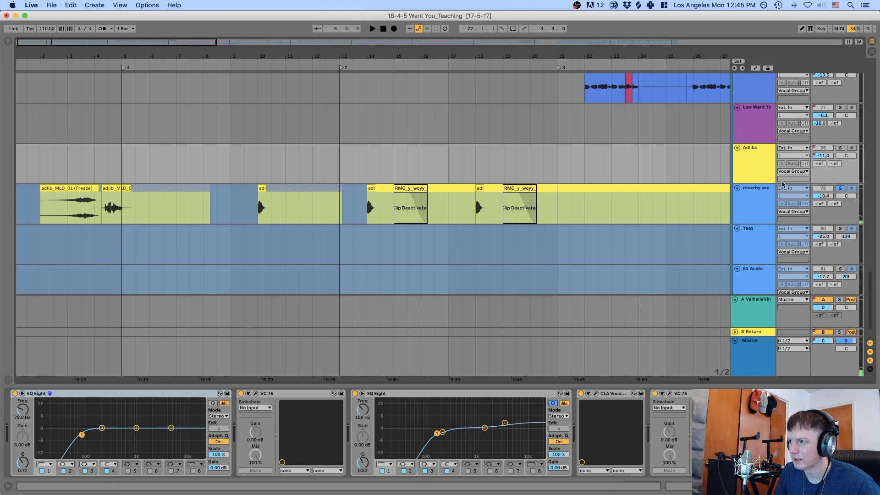
Show the reverby voc devices and replay the adlib from bar 9, first soloed and then with the full mix
{"action": "left_click", "coordinate": [760, 193]}
{"action": "left_click_drag", "start_coordinate": [259, 57], "coordinate": [154, 57]}
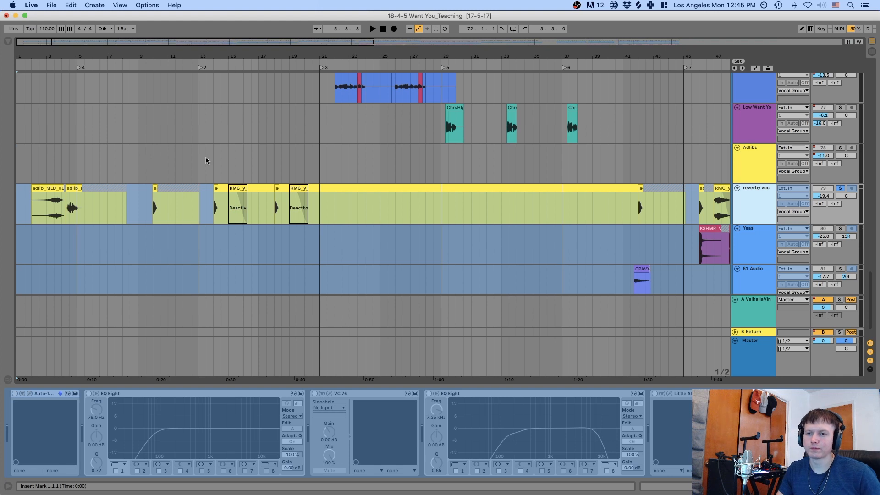
{"action": "left_click", "coordinate": [151, 167]}
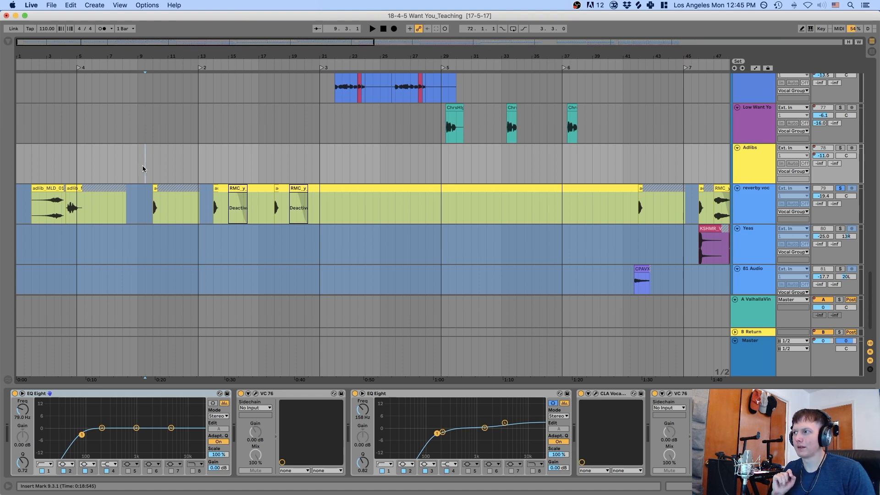
{"action": "key", "text": "space"}
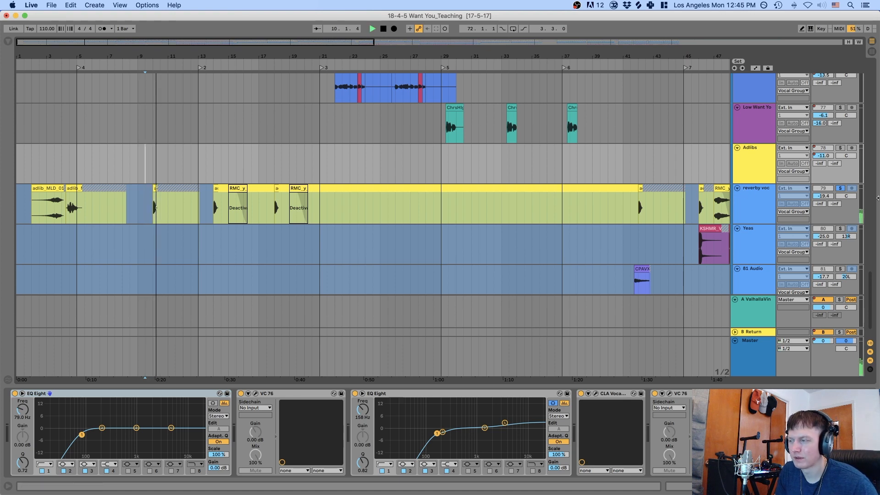
{"action": "left_click", "coordinate": [840, 189]}
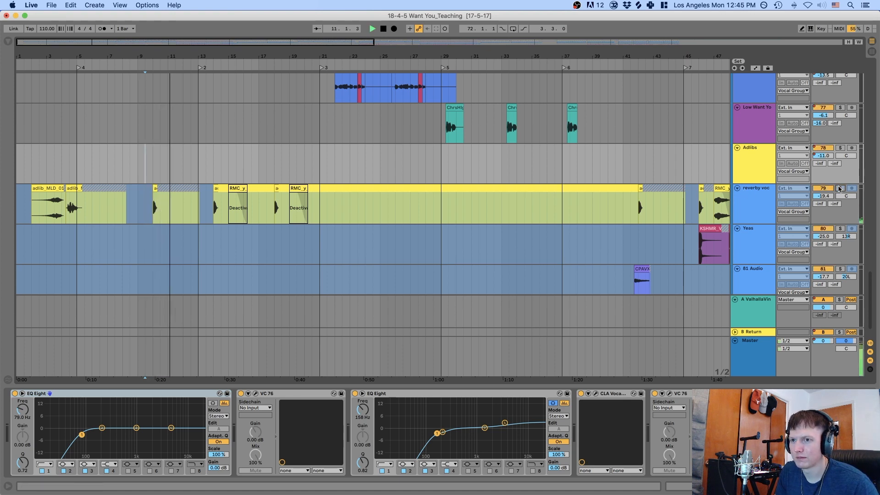
{"action": "key", "text": "space"}
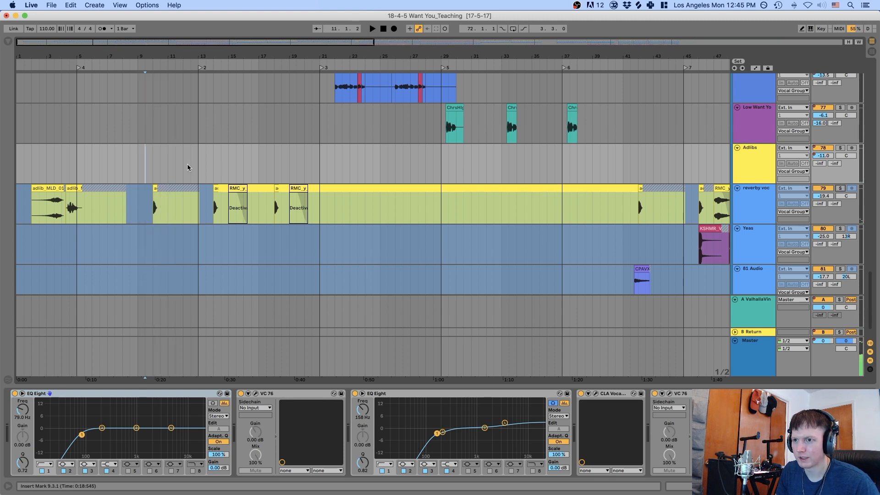
Play the section from bar 45, auditioning StackBrdBus soloed and then back in the full mix
{"action": "scroll", "coordinate": [479, 165], "scroll_direction": "right", "scroll_amount": 5}
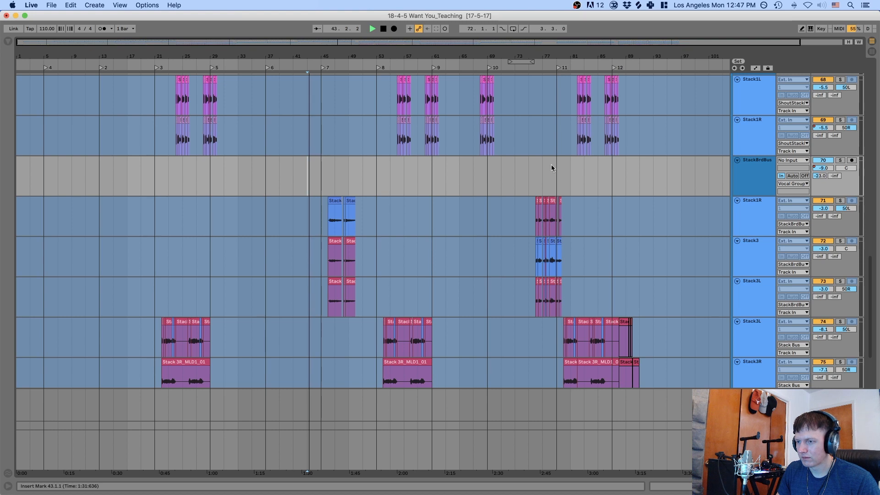
{"action": "left_click", "coordinate": [323, 175]}
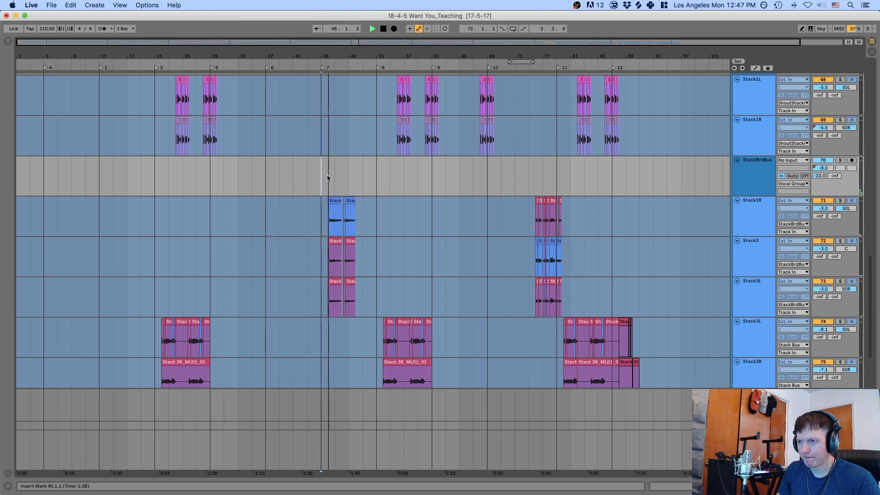
{"action": "left_click", "coordinate": [839, 161]}
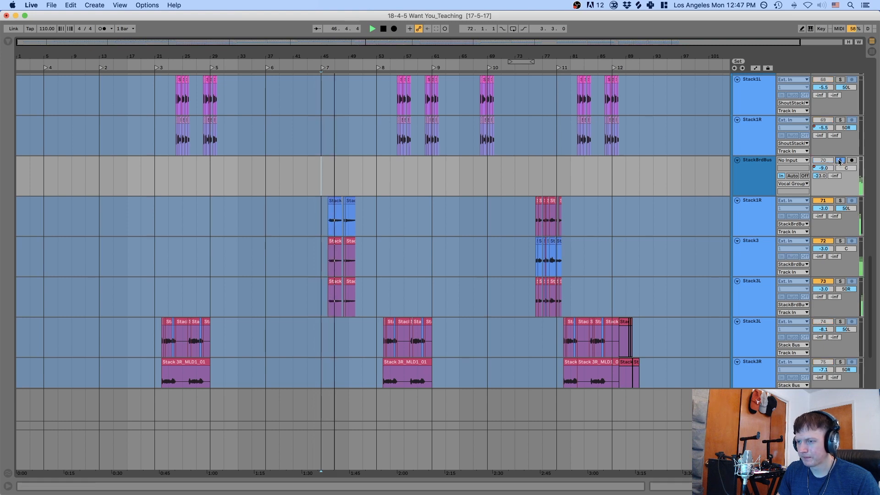
{"action": "left_click", "coordinate": [839, 160]}
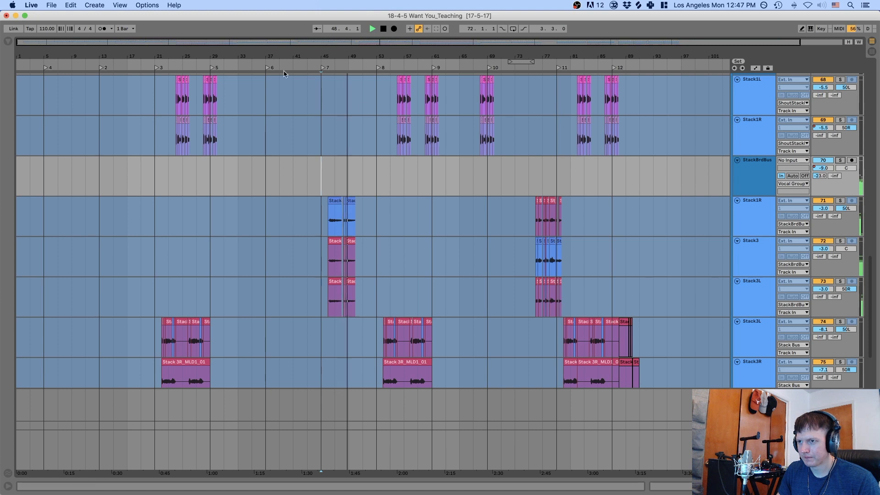
{"action": "key", "text": "space"}
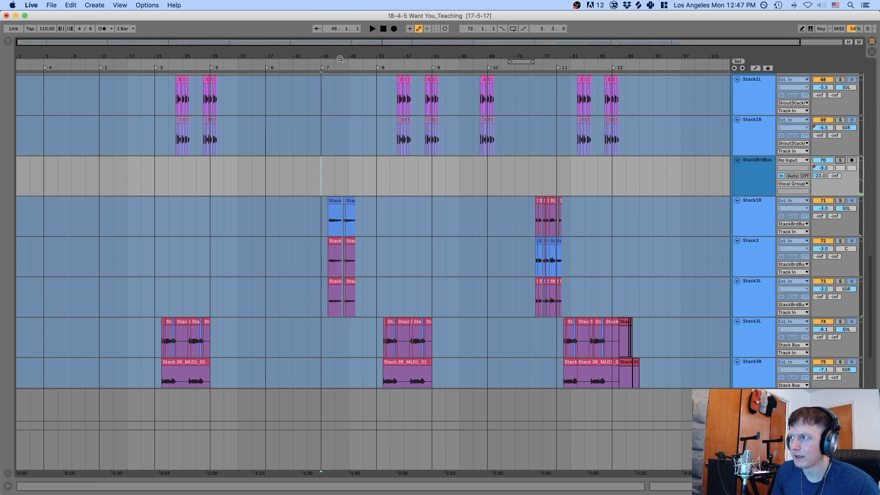
Look over the vocal tracks from Stack1R down to Low Want Yo, placing the insert marker at bar 53
{"action": "left_click_drag", "start_coordinate": [343, 56], "coordinate": [341, 44]}
{"action": "scroll", "coordinate": [318, 136], "scroll_direction": "up", "scroll_amount": 10}
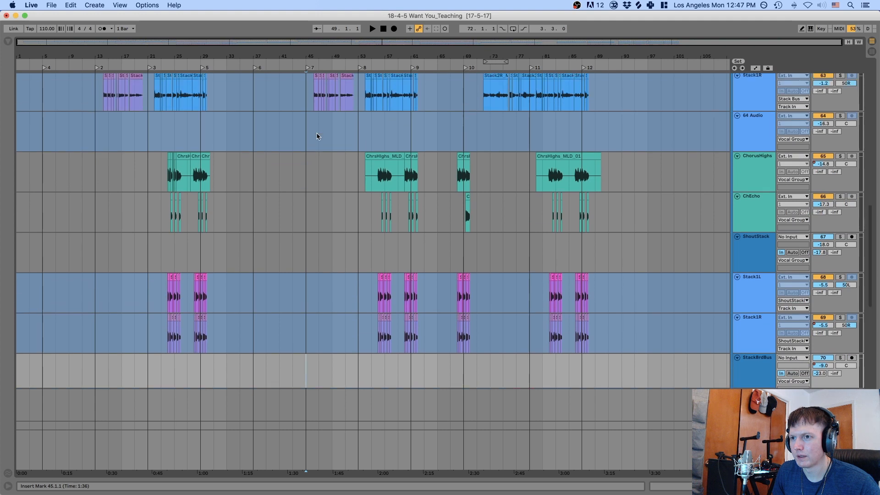
{"action": "scroll", "coordinate": [317, 135], "scroll_direction": "down", "scroll_amount": 10}
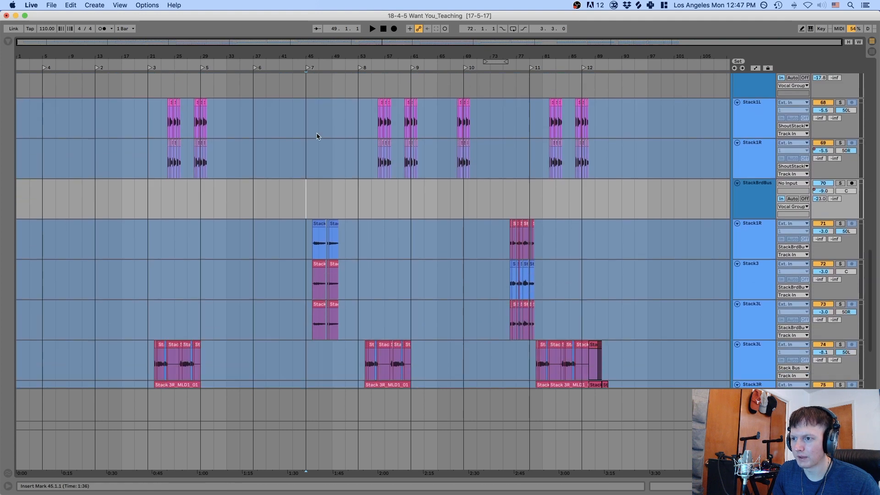
{"action": "left_click", "coordinate": [364, 172]}
{"action": "scroll", "coordinate": [374, 171], "scroll_direction": "down", "scroll_amount": 3}
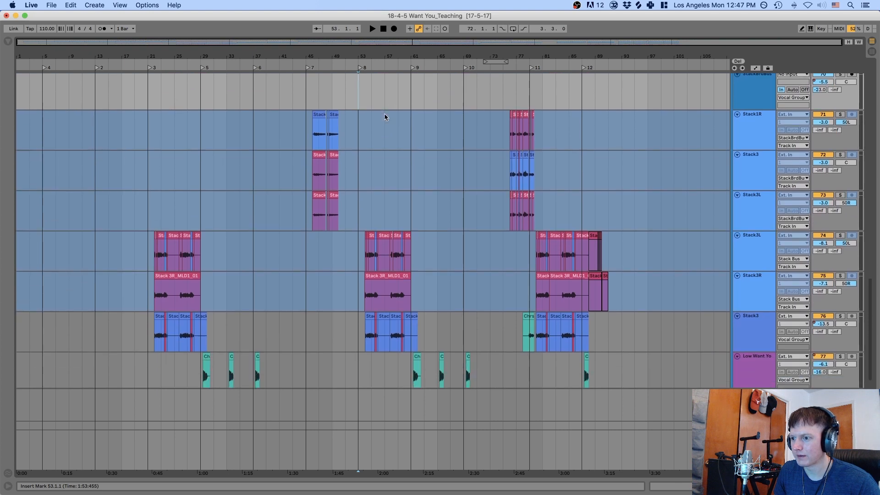
{"action": "scroll", "coordinate": [384, 117], "scroll_direction": "down", "scroll_amount": 2}
{"action": "scroll", "coordinate": [503, 198], "scroll_direction": "up", "scroll_amount": 5}
Audition StackBrdBus soloed and in the mix from bar 75, and compare it with the soloed Stack Bus before bar 11's marker
{"action": "left_click", "coordinate": [503, 197]}
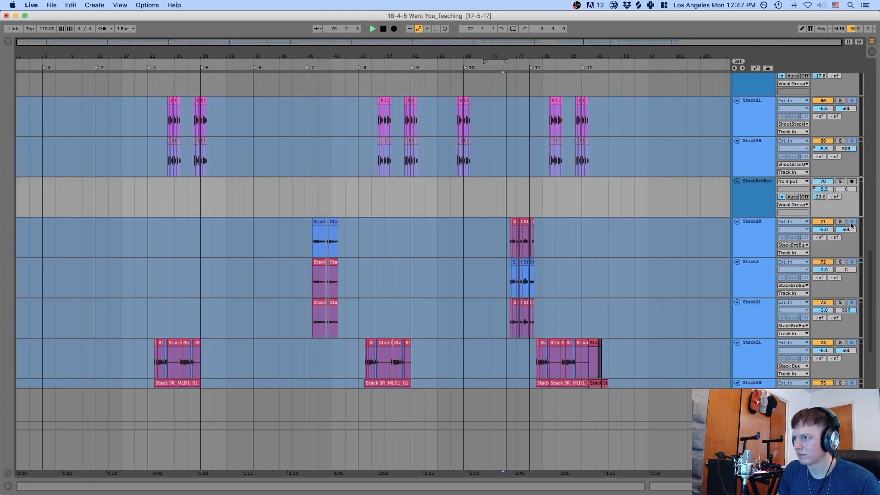
{"action": "left_click", "coordinate": [839, 181]}
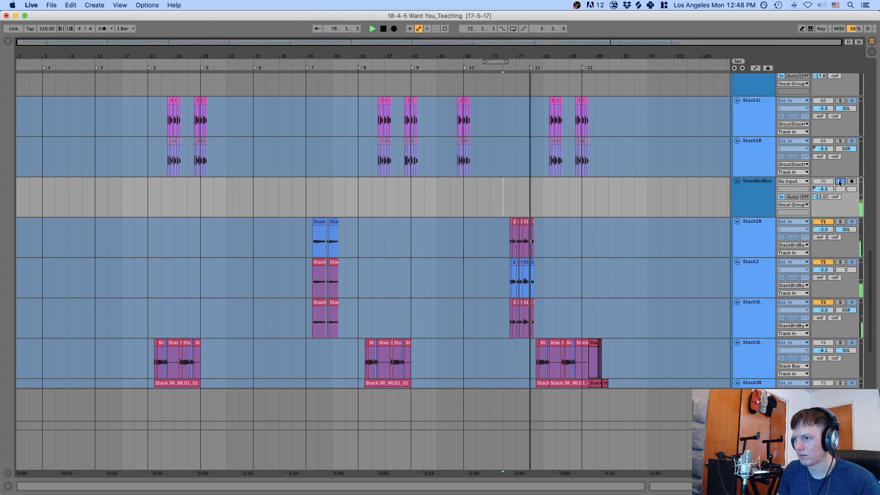
{"action": "left_click", "coordinate": [840, 181]}
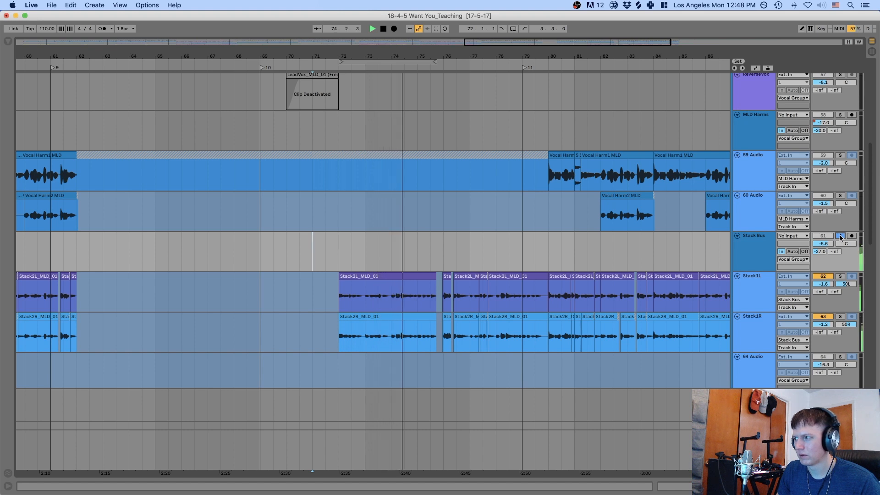
{"action": "scroll", "coordinate": [840, 236], "scroll_direction": "down", "scroll_amount": 15}
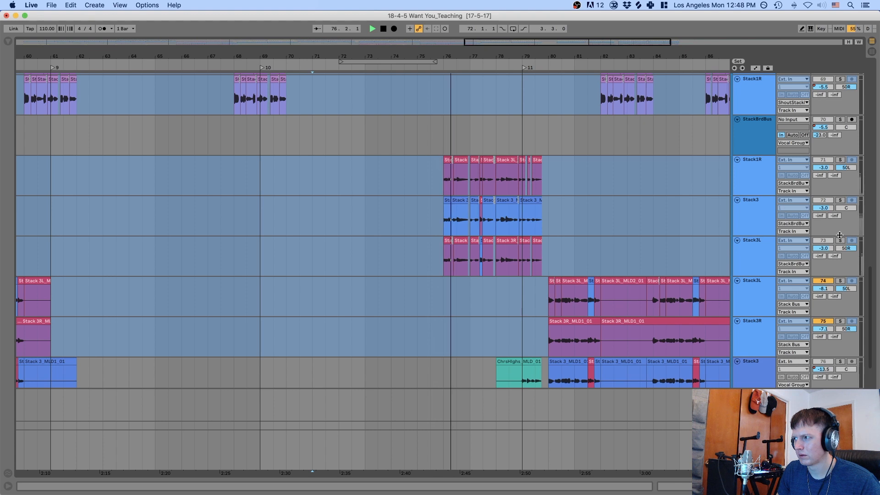
{"action": "left_click", "coordinate": [840, 119]}
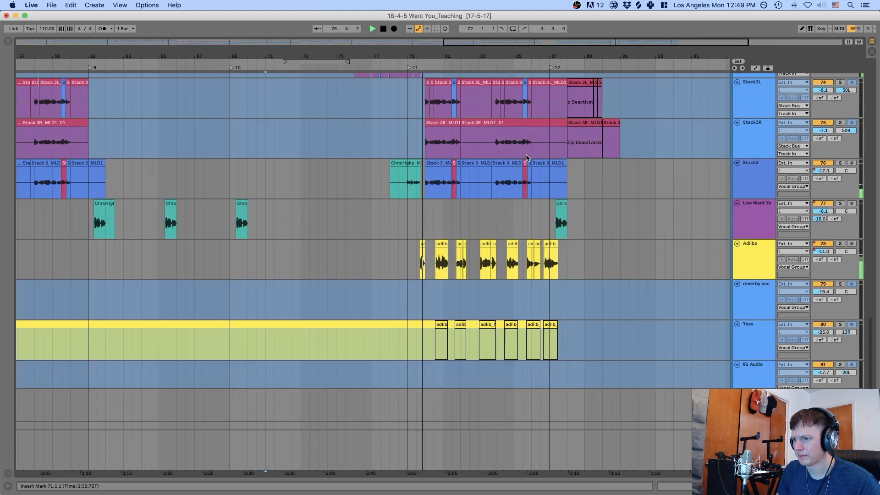
Solo the Adlibs track during the final chorus and show its effect chain
{"action": "scroll", "coordinate": [843, 237], "scroll_direction": "down", "scroll_amount": 1}
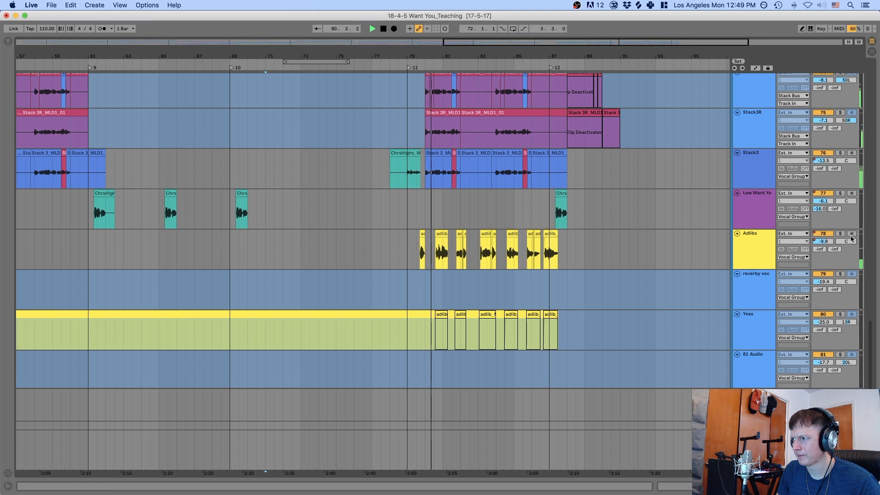
{"action": "left_click", "coordinate": [841, 234]}
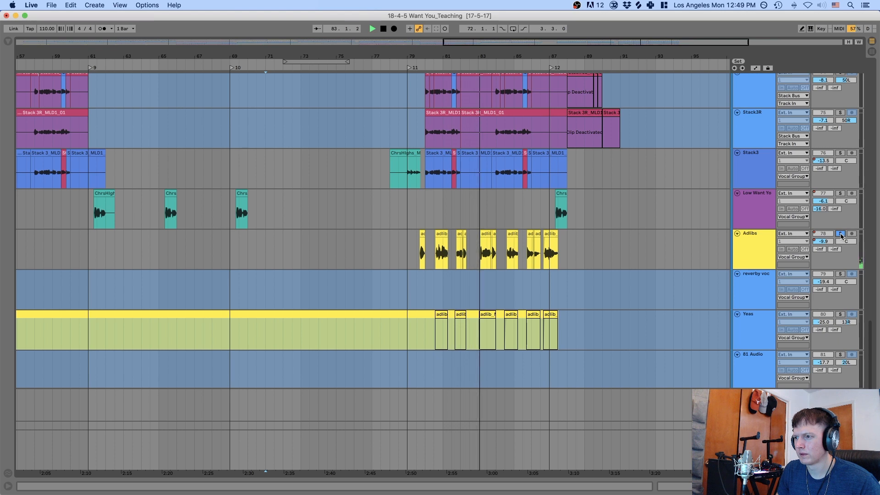
{"action": "left_click", "coordinate": [770, 243]}
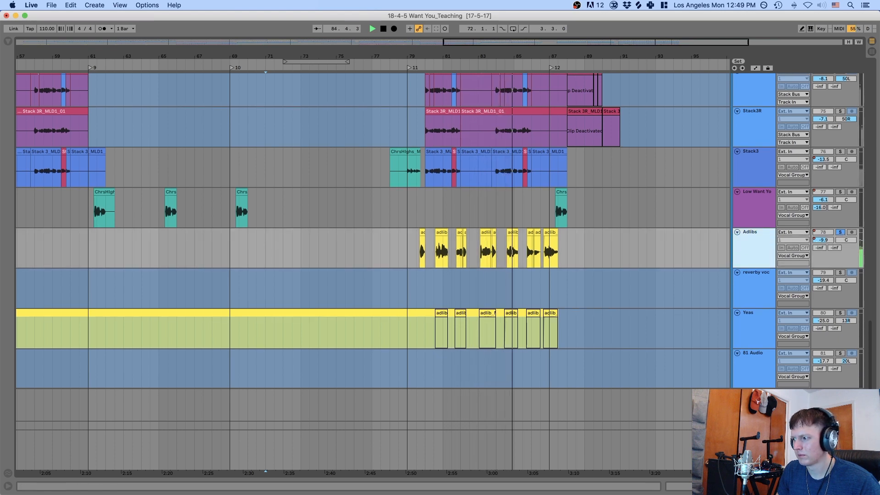
{"action": "left_click", "coordinate": [816, 486]}
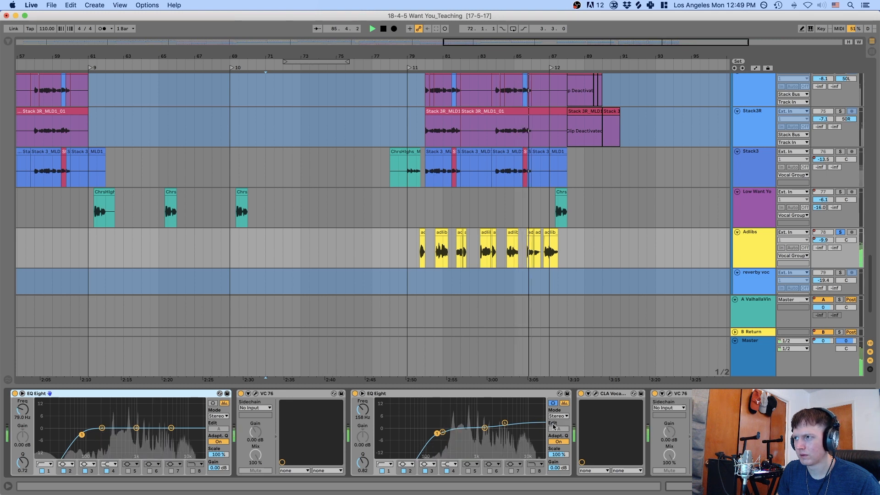
Look over the Adlibs effect chain, examining both EQ Eight curves and the devices up to the Audio Effect Rack
{"action": "scroll", "coordinate": [451, 441], "scroll_direction": "right", "scroll_amount": 10}
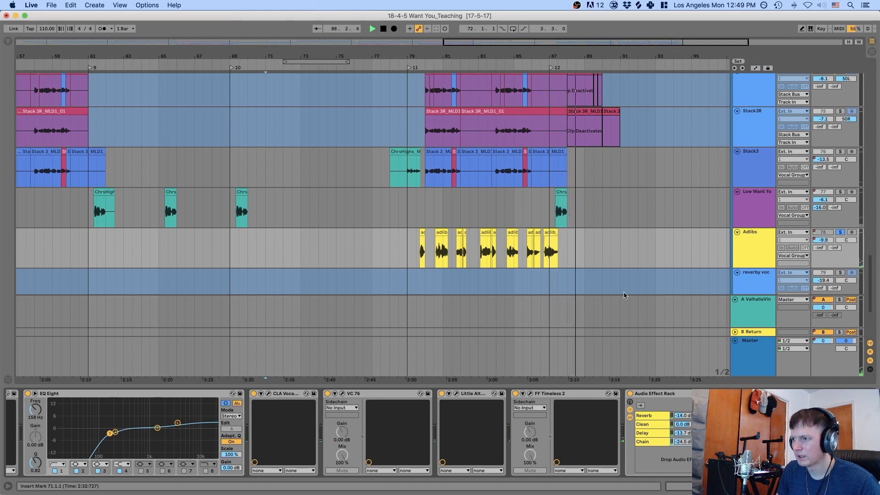
{"action": "scroll", "coordinate": [448, 411], "scroll_direction": "left", "scroll_amount": 10}
{"action": "scroll", "coordinate": [681, 255], "scroll_direction": "left", "scroll_amount": 1}
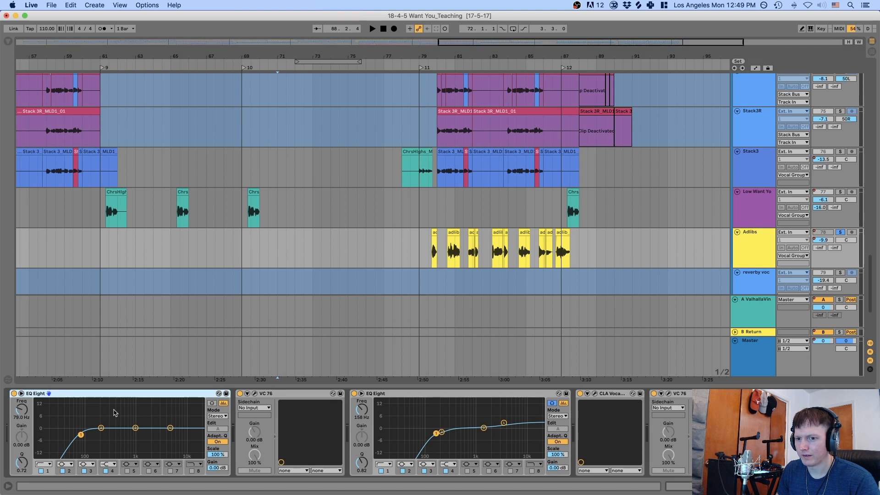
{"action": "scroll", "coordinate": [265, 396], "scroll_direction": "right", "scroll_amount": 5}
{"action": "scroll", "coordinate": [275, 397], "scroll_direction": "right", "scroll_amount": 2}
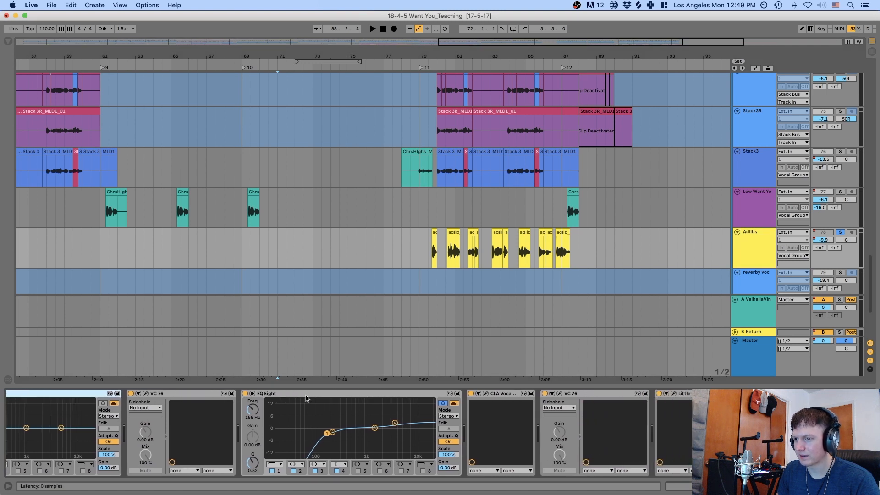
{"action": "scroll", "coordinate": [320, 395], "scroll_direction": "right", "scroll_amount": 10}
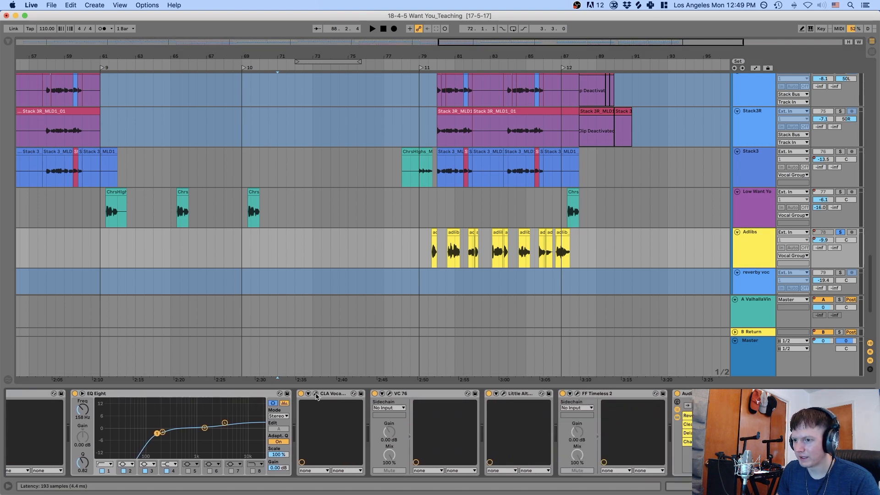
Inspect the CLA Vocals settings on the Adlibs track, close the plug-in and select the VC 76 compressor
{"action": "left_click", "coordinate": [316, 394]}
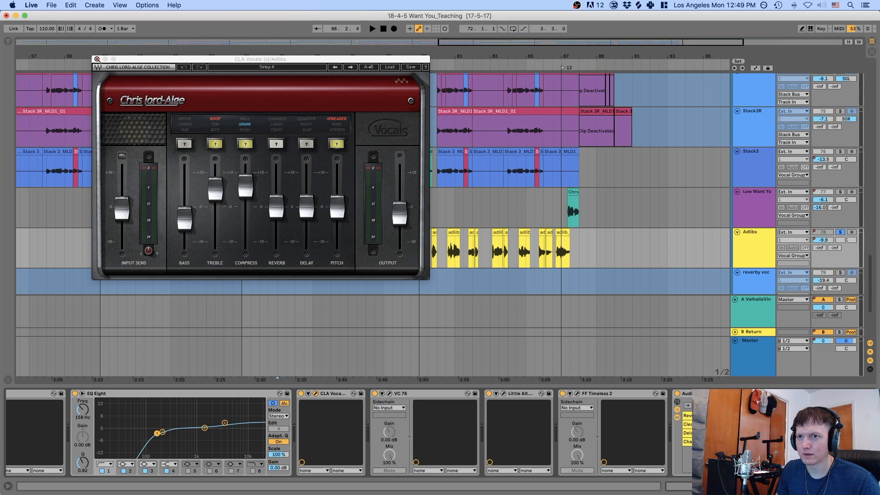
{"action": "left_click", "coordinate": [99, 60]}
{"action": "key", "text": "space"}
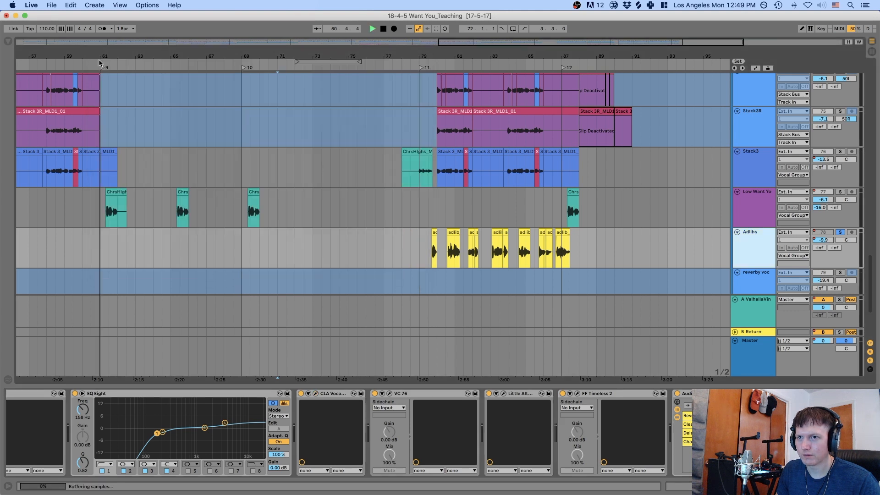
{"action": "left_click", "coordinate": [429, 397]}
{"action": "key", "text": "space"}
{"action": "key", "text": "space"}
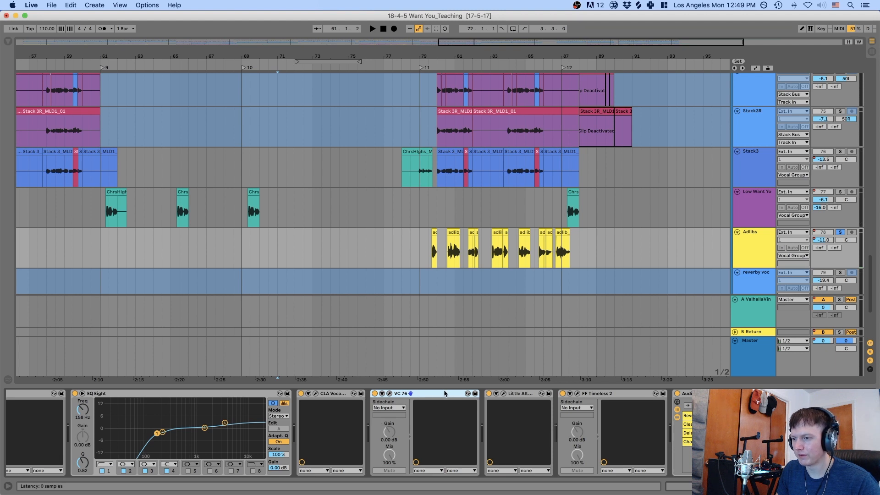
Inspect the Little AlterBoy and FF Timeless 2 settings on Adlibs, then select the Audio Effect Rack during soloed playback
{"action": "left_click", "coordinate": [527, 394]}
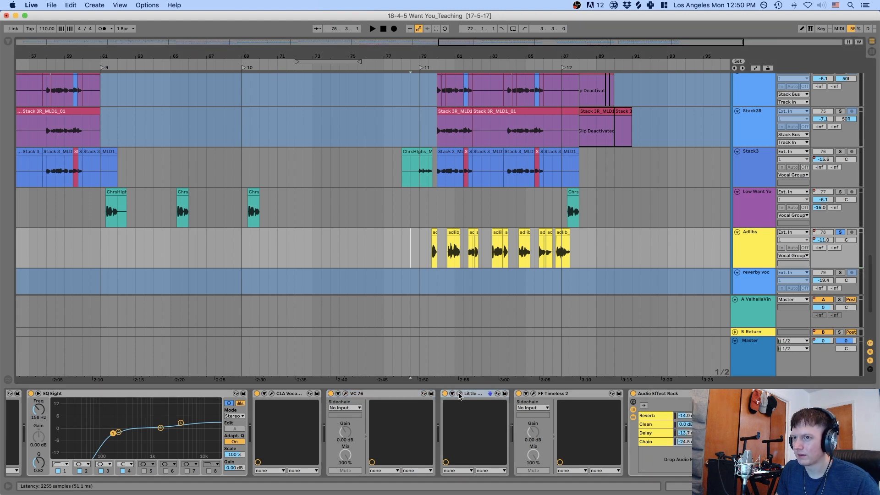
{"action": "left_click", "coordinate": [459, 394]}
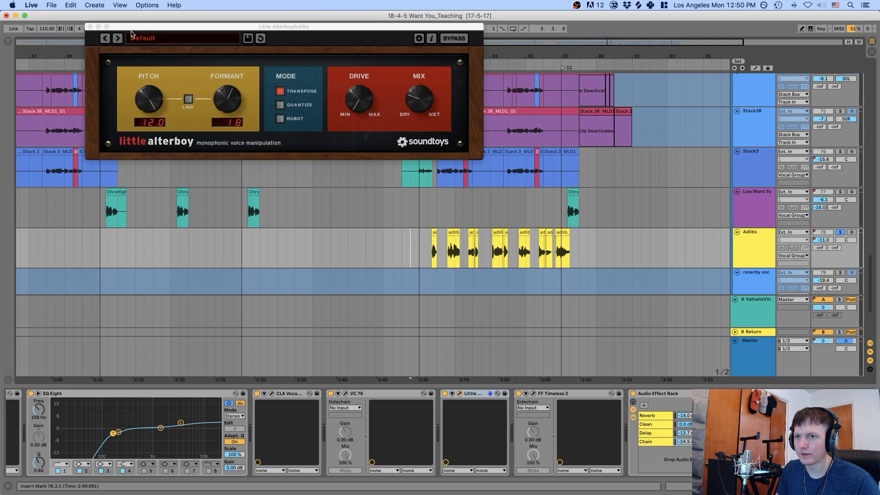
{"action": "left_click", "coordinate": [90, 27]}
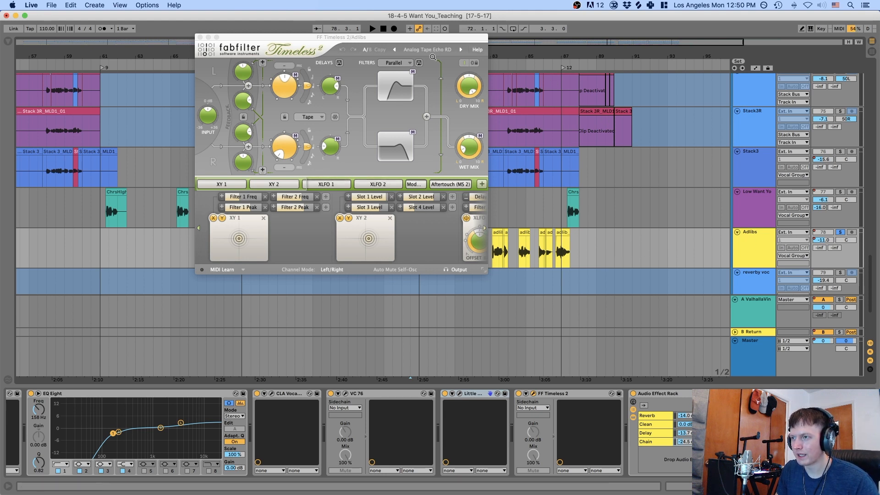
{"action": "left_click", "coordinate": [688, 395]}
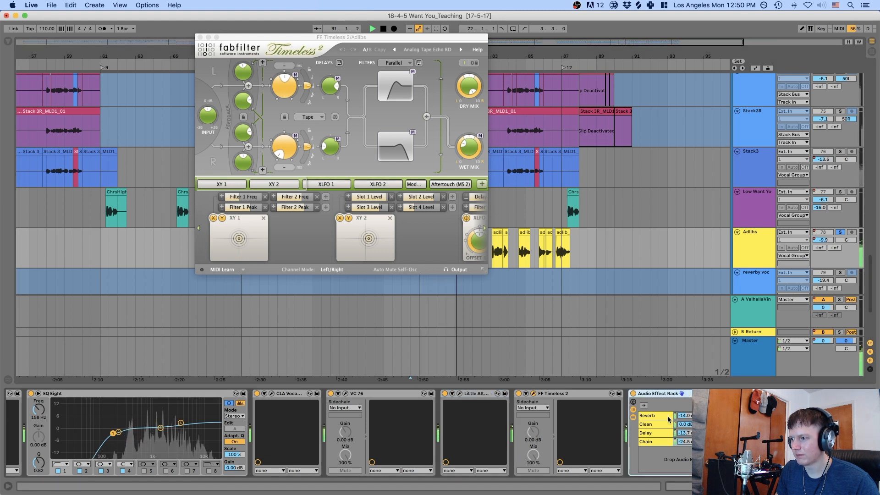
{"action": "key", "text": "space"}
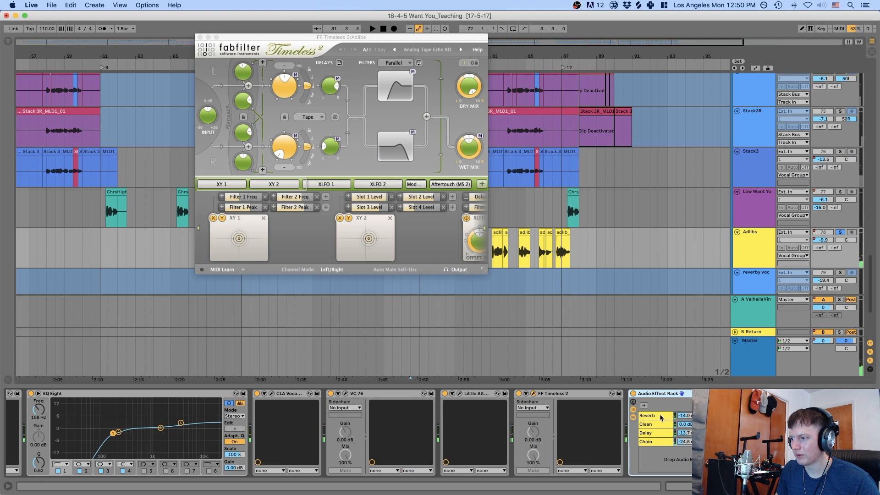
Inspect the rack's Reverb, Clean, Delay and Chain chains with RC 48, EchoBoy and Radiator, and close all plug-in windows
{"action": "left_click", "coordinate": [661, 418]}
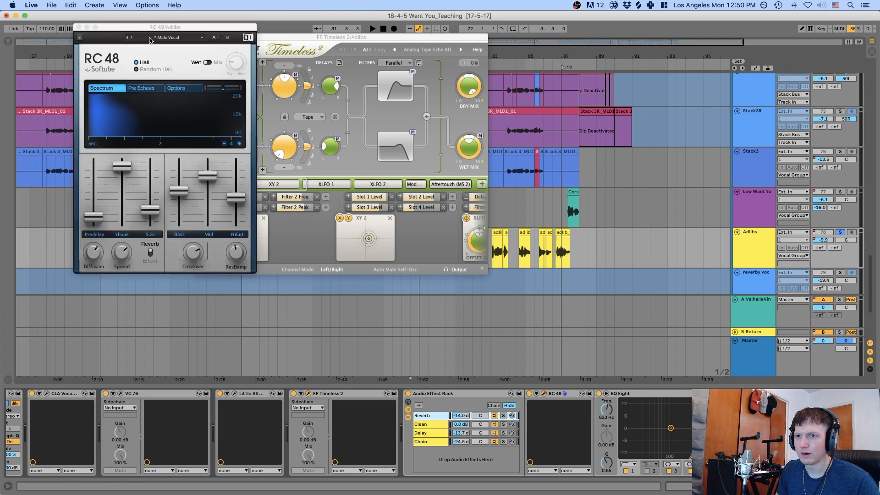
{"action": "left_click", "coordinate": [79, 28]}
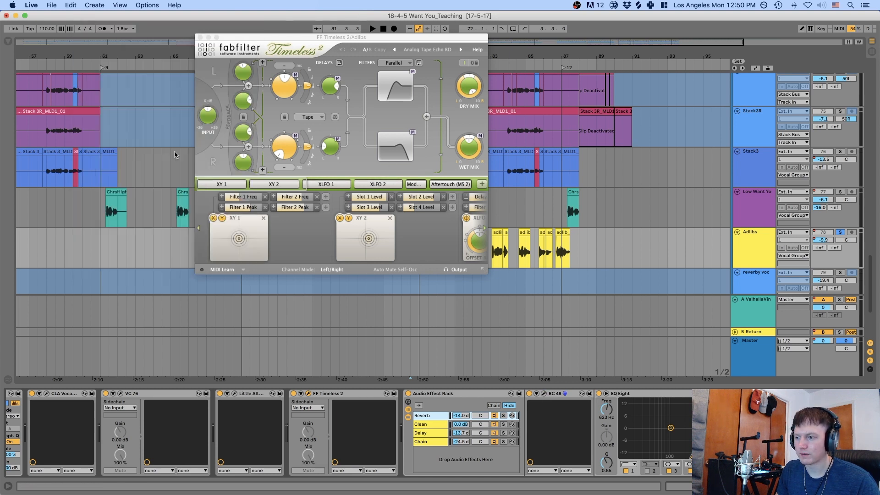
{"action": "left_click", "coordinate": [438, 425]}
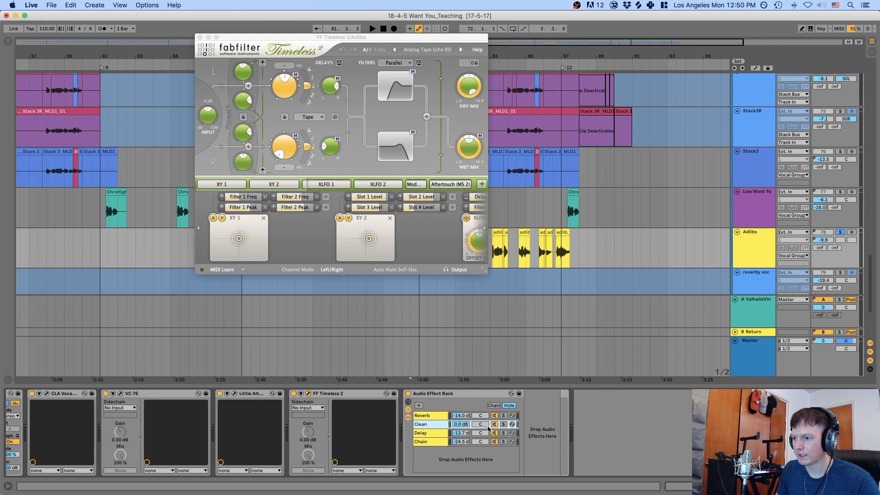
{"action": "left_click", "coordinate": [428, 434]}
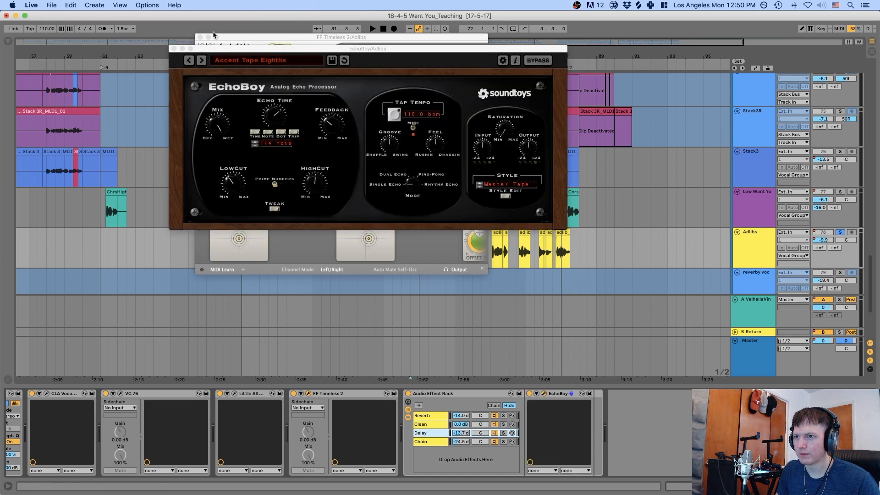
{"action": "left_click", "coordinate": [173, 48]}
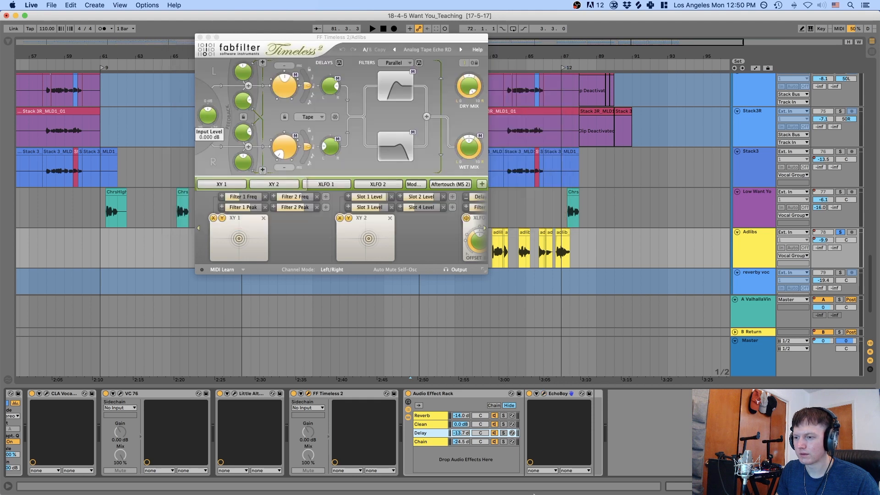
{"action": "left_click", "coordinate": [429, 443]}
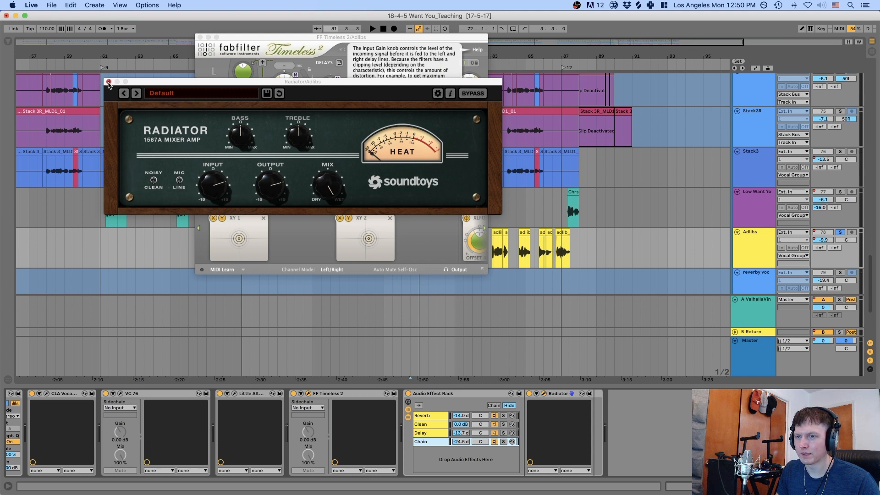
{"action": "left_click", "coordinate": [108, 82]}
{"action": "left_click", "coordinate": [200, 37]}
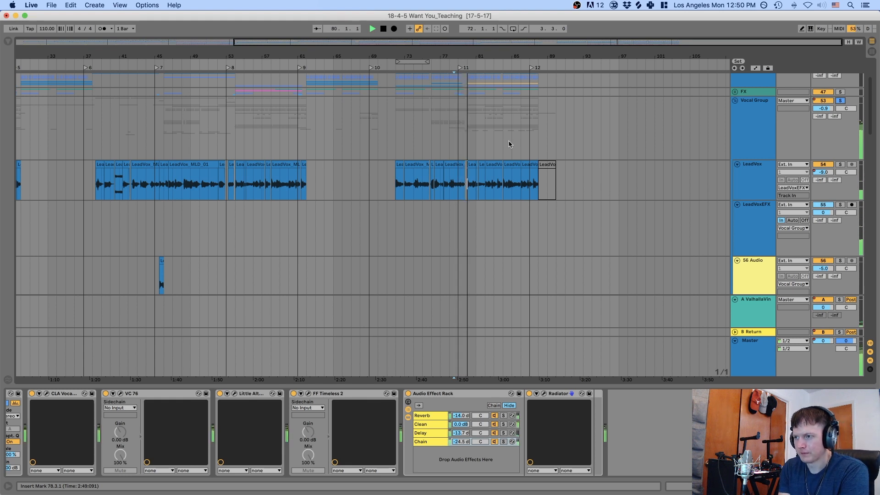
Look over the vocal tracks from LeadVox down to 81 Audio while the soloed Vocal Group plays the final chorus
{"action": "scroll", "coordinate": [509, 141], "scroll_direction": "down", "scroll_amount": 1}
{"action": "scroll", "coordinate": [508, 141], "scroll_direction": "down", "scroll_amount": 15}
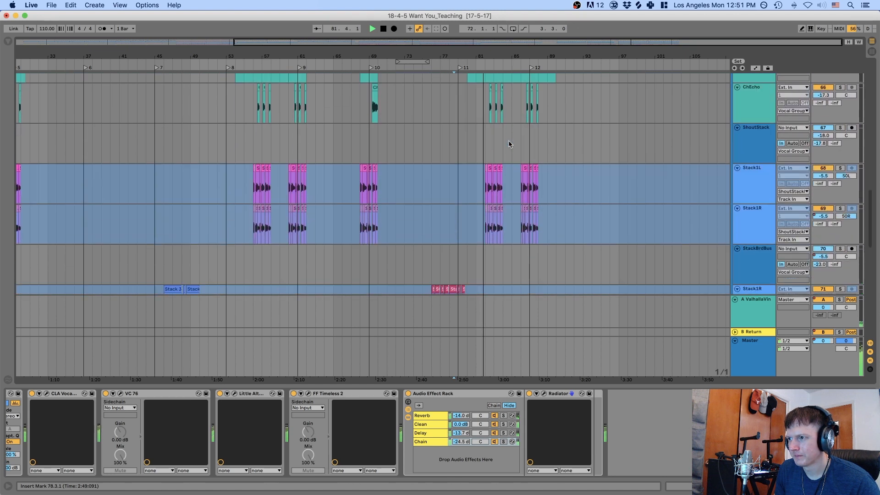
{"action": "scroll", "coordinate": [509, 145], "scroll_direction": "down", "scroll_amount": 2}
{"action": "scroll", "coordinate": [508, 144], "scroll_direction": "down", "scroll_amount": 5}
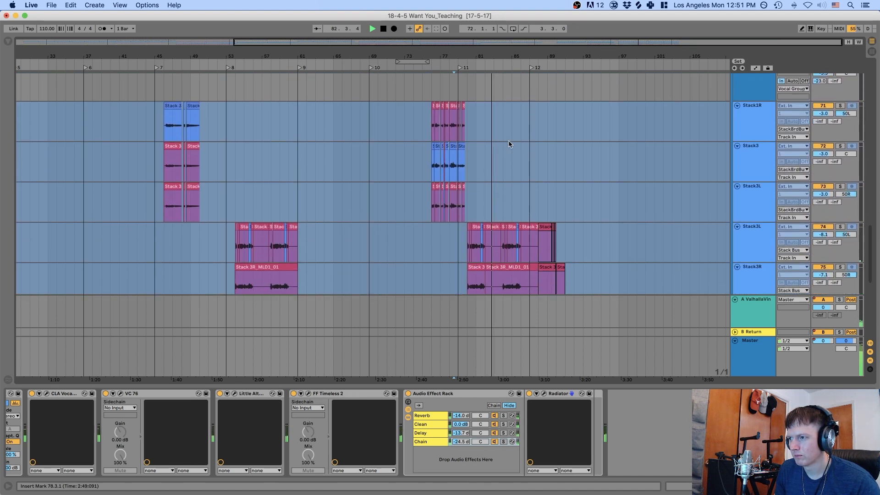
{"action": "scroll", "coordinate": [509, 144], "scroll_direction": "down", "scroll_amount": 5}
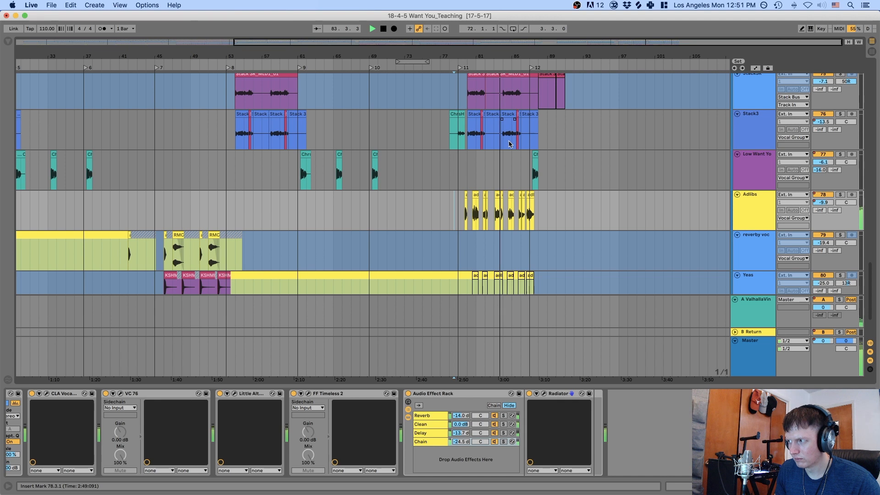
{"action": "scroll", "coordinate": [509, 144], "scroll_direction": "down", "scroll_amount": 3}
{"action": "scroll", "coordinate": [509, 144], "scroll_direction": "up", "scroll_amount": 1}
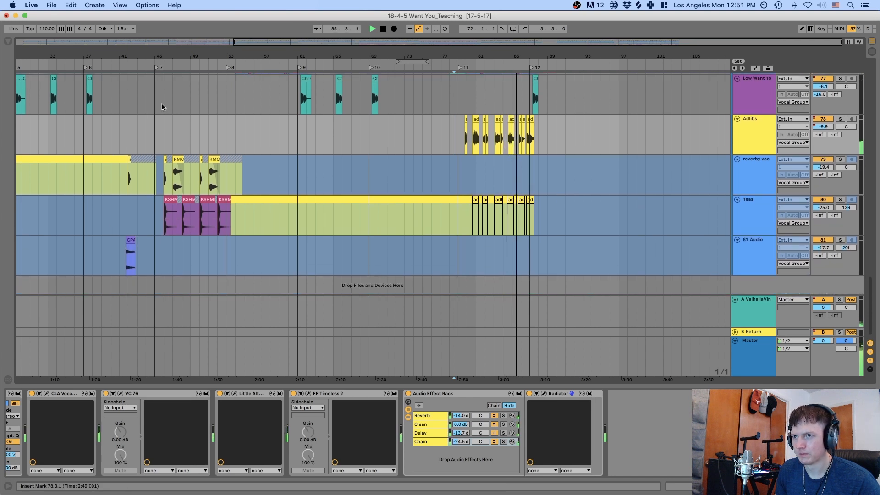
Audition the Yeas track soloed and then in the full mix from bar 45
{"action": "left_click", "coordinate": [156, 129]}
{"action": "scroll", "coordinate": [155, 128], "scroll_direction": "left", "scroll_amount": 5}
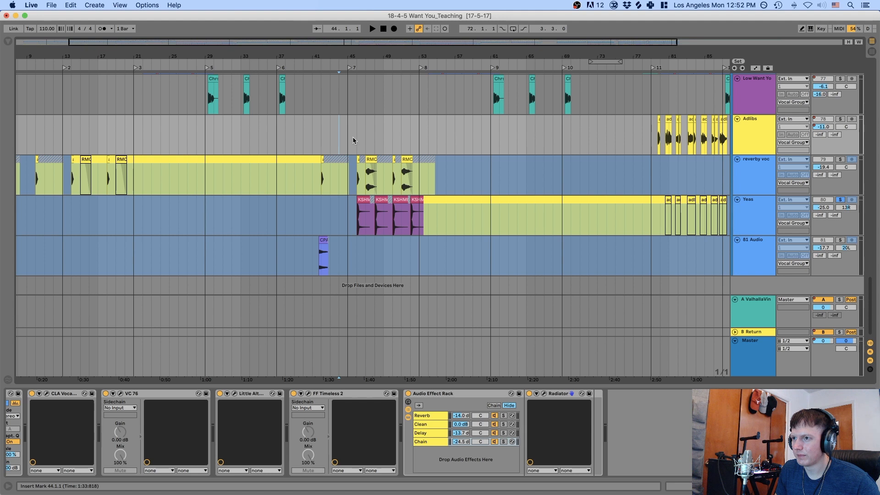
{"action": "key", "text": "Left"}
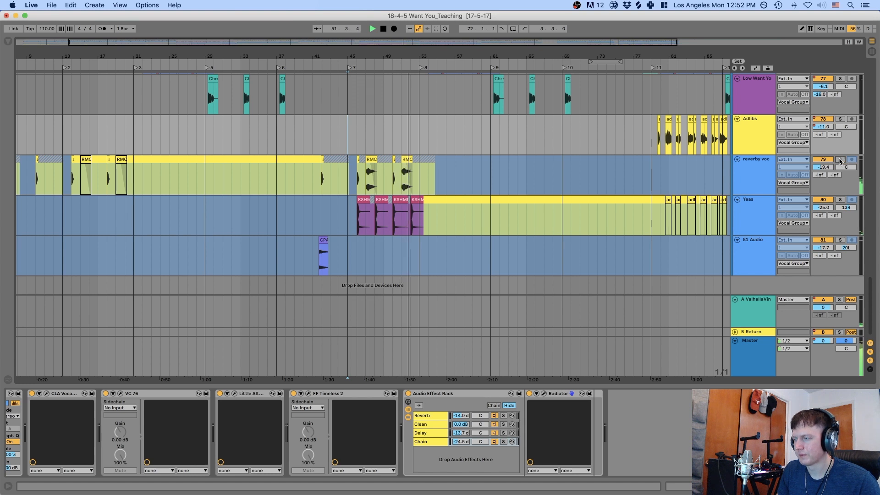
{"action": "key", "text": "space"}
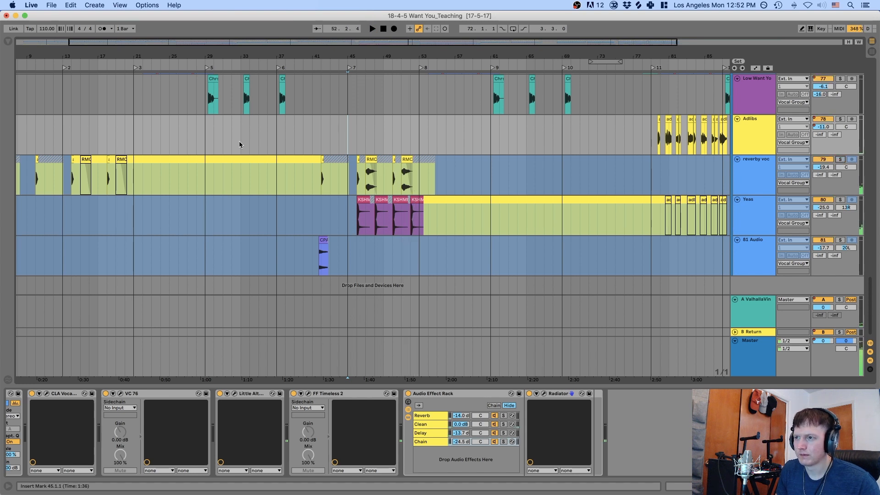
Return to the lead vocals in a whole-song view, show LeadVoxEFX's effect chain and place the insert marker at bar 13
{"action": "double_click", "coordinate": [497, 52]}
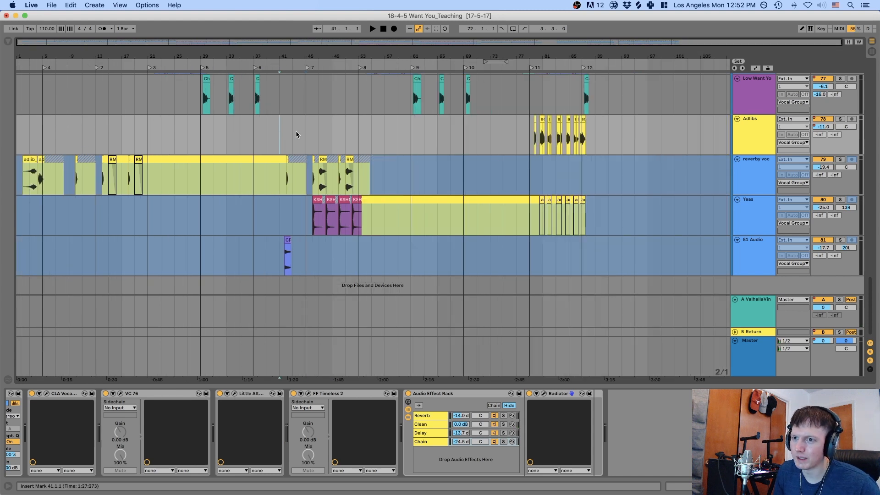
{"action": "scroll", "coordinate": [299, 133], "scroll_direction": "up", "scroll_amount": 10}
{"action": "scroll", "coordinate": [300, 133], "scroll_direction": "up", "scroll_amount": 10}
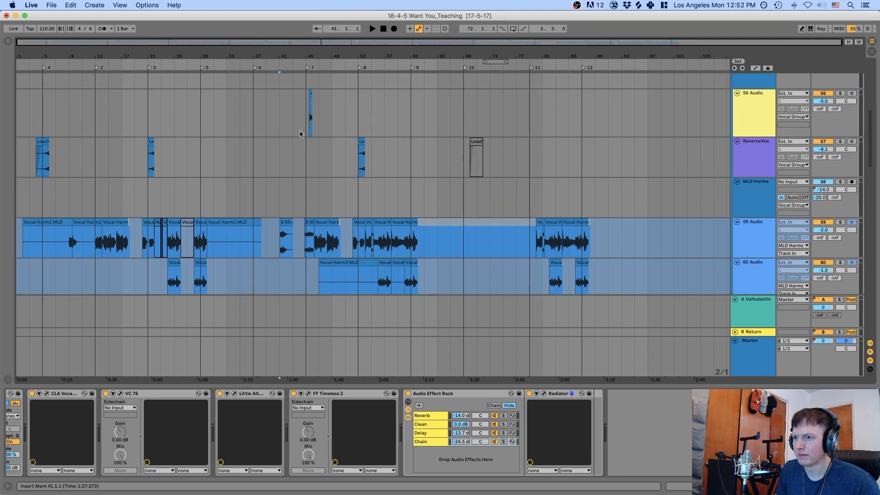
{"action": "scroll", "coordinate": [300, 134], "scroll_direction": "up", "scroll_amount": 10}
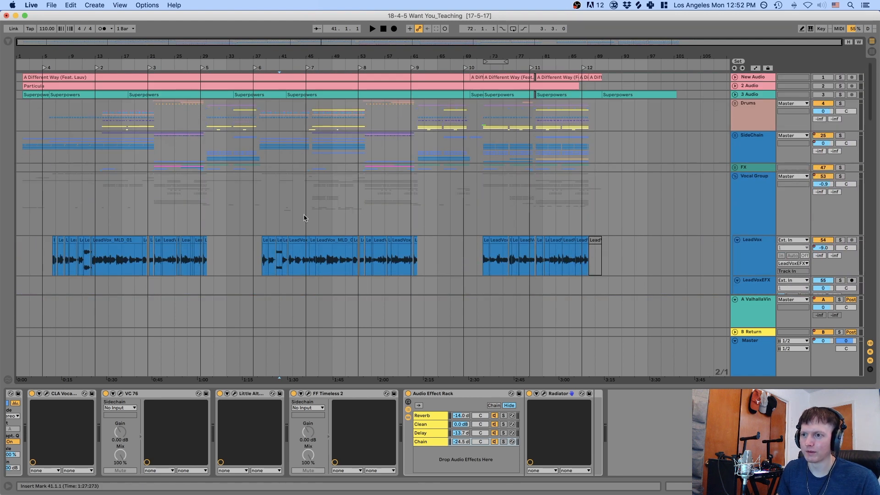
{"action": "scroll", "coordinate": [301, 214], "scroll_direction": "down", "scroll_amount": 4}
{"action": "left_click", "coordinate": [306, 220]}
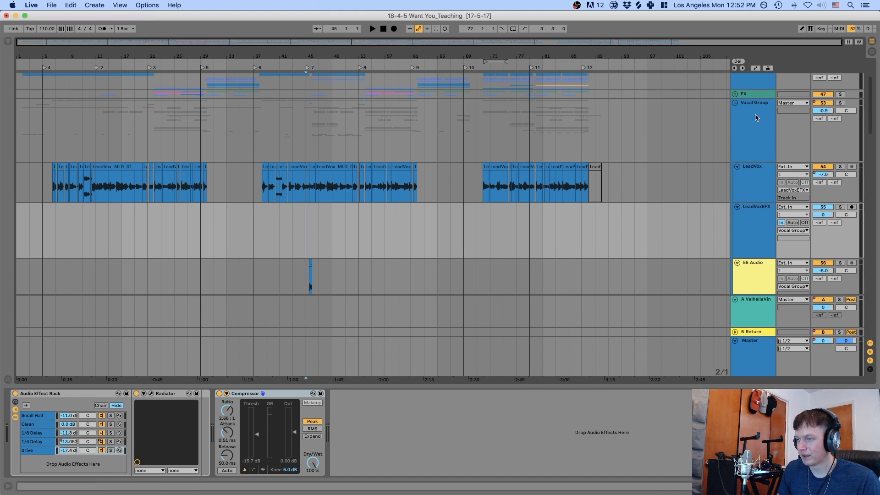
{"action": "left_click", "coordinate": [97, 251]}
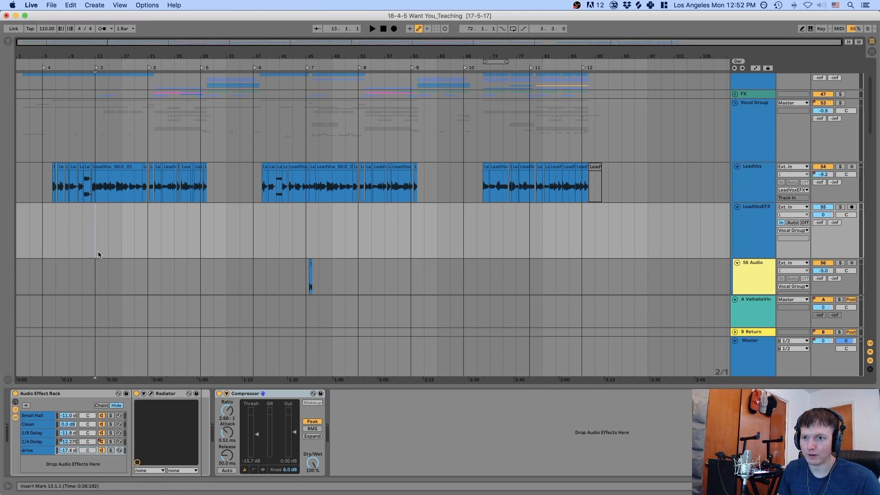